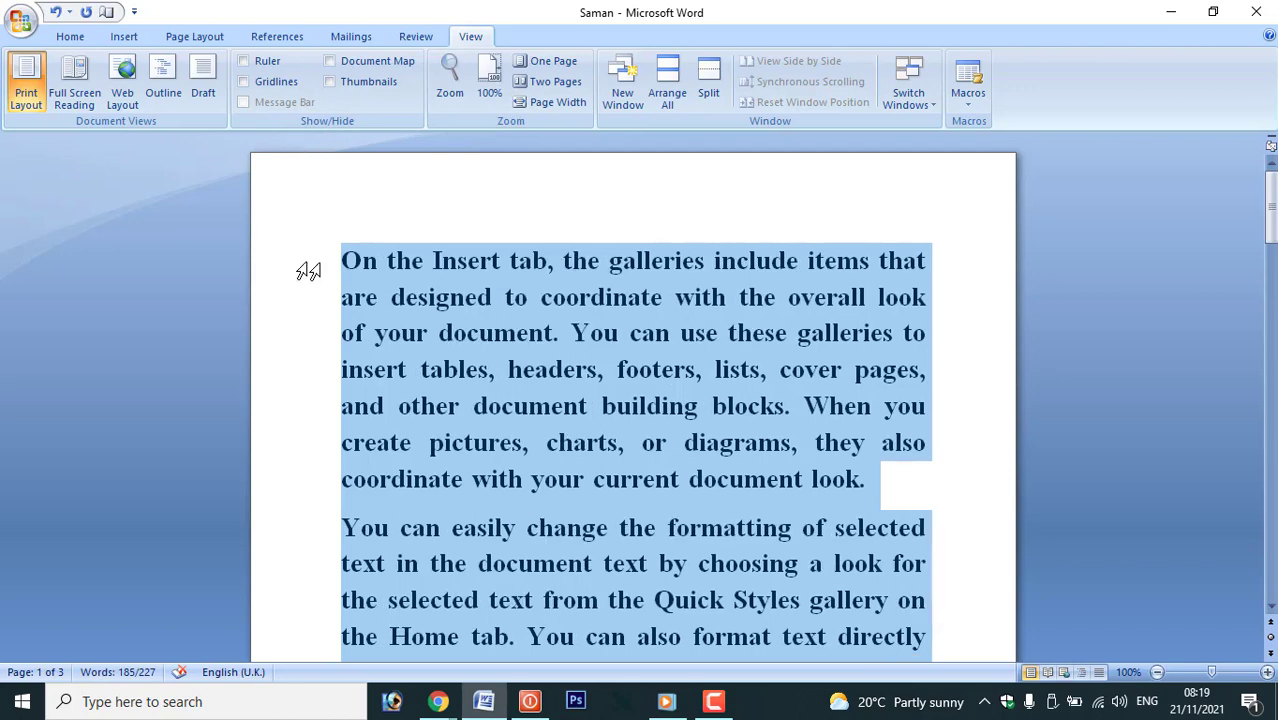
Preview the document in Full Screen Reading and Web Layout, returning to Print Layout after each
click(377, 260)
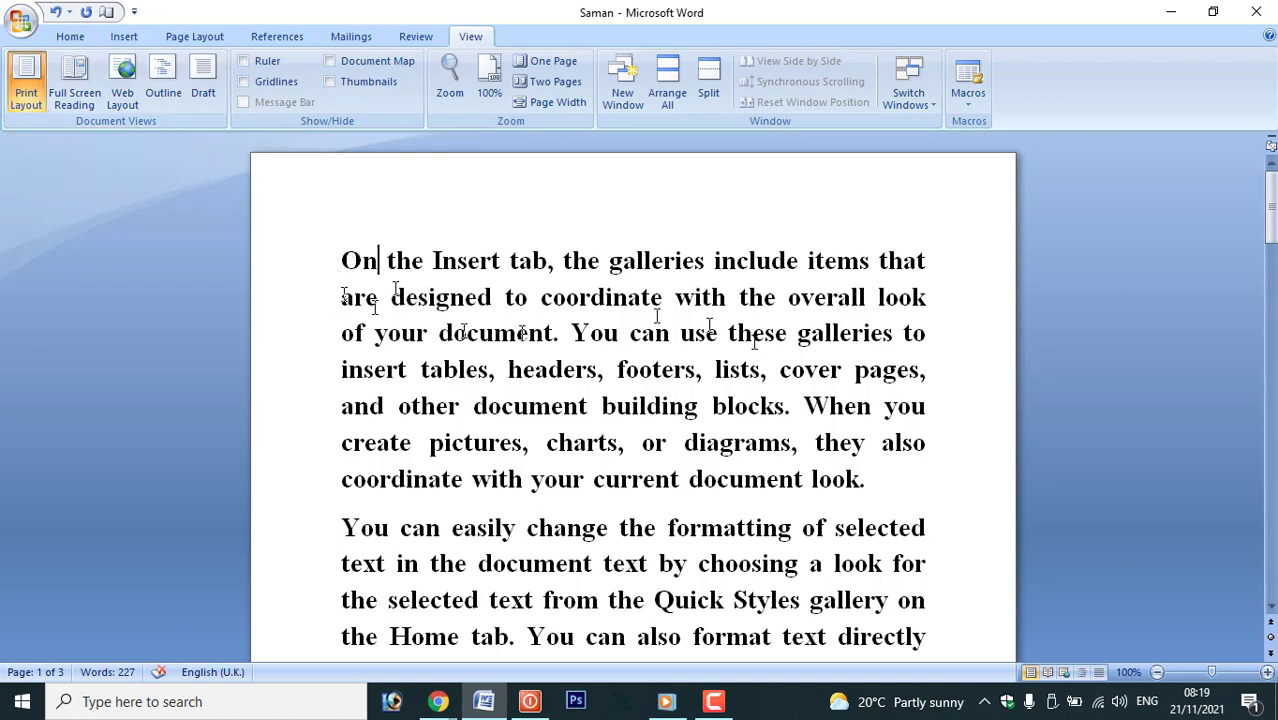
click(88, 108)
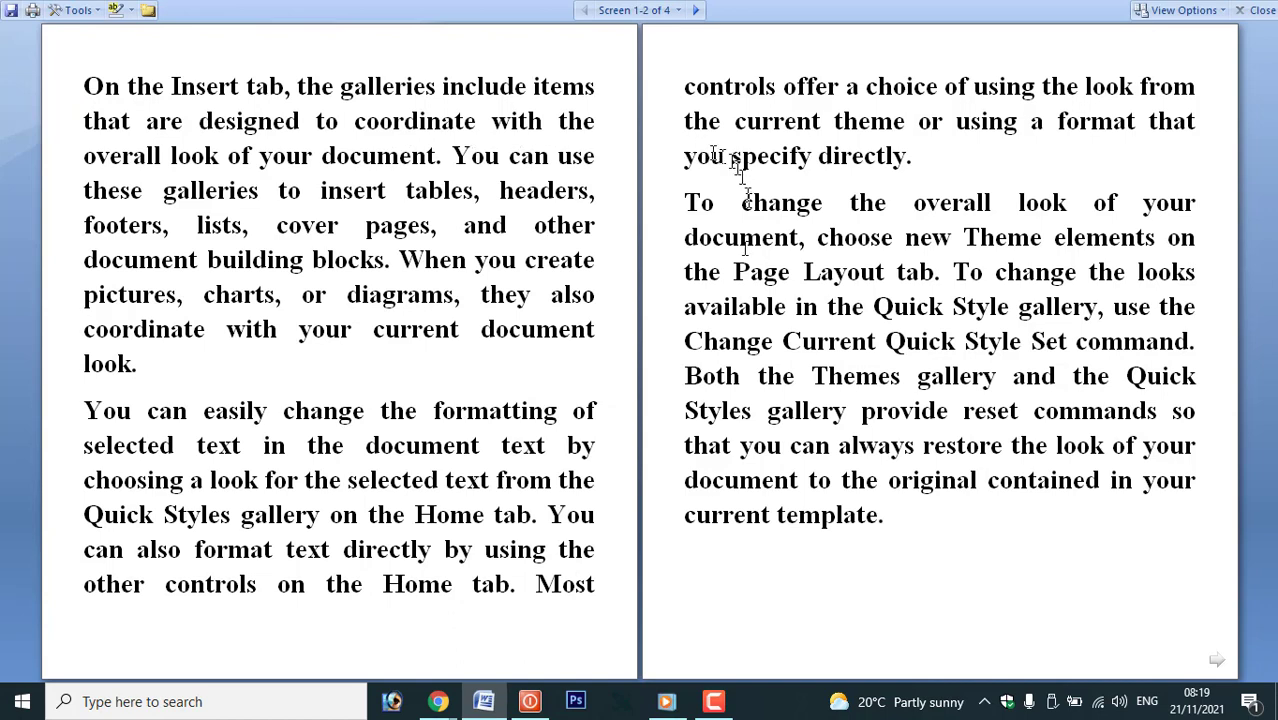
click(1256, 10)
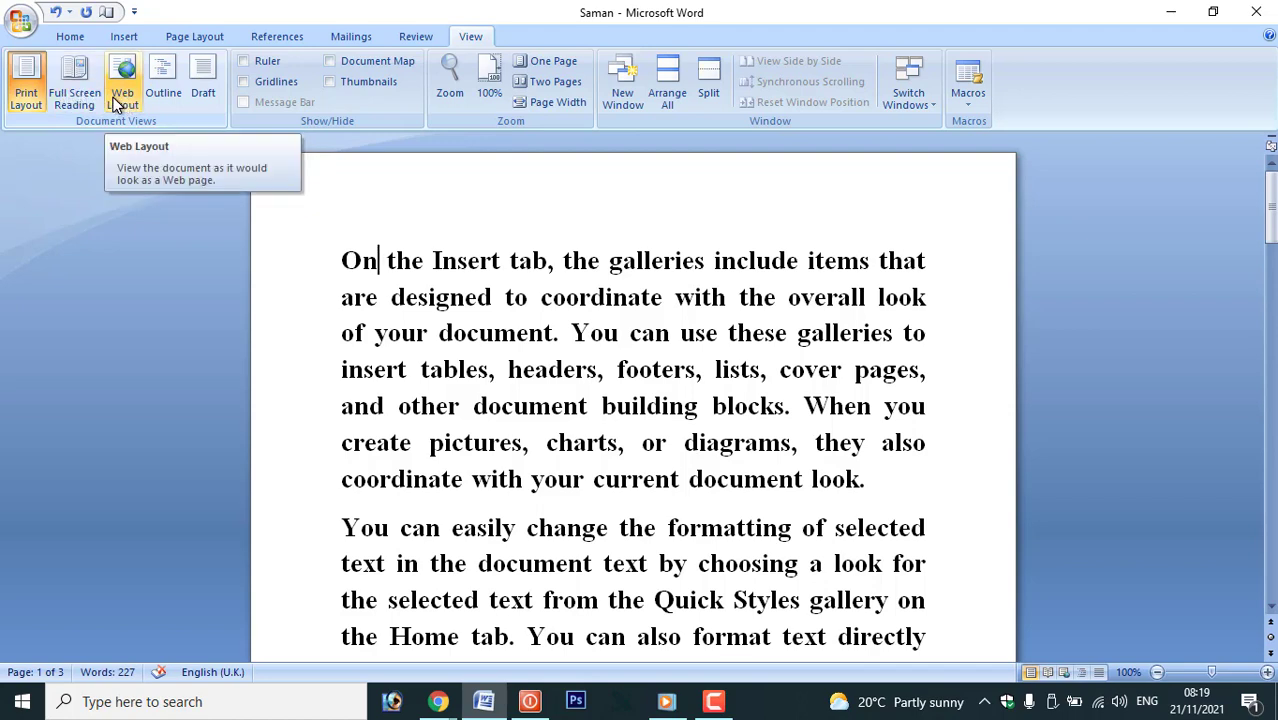
click(118, 104)
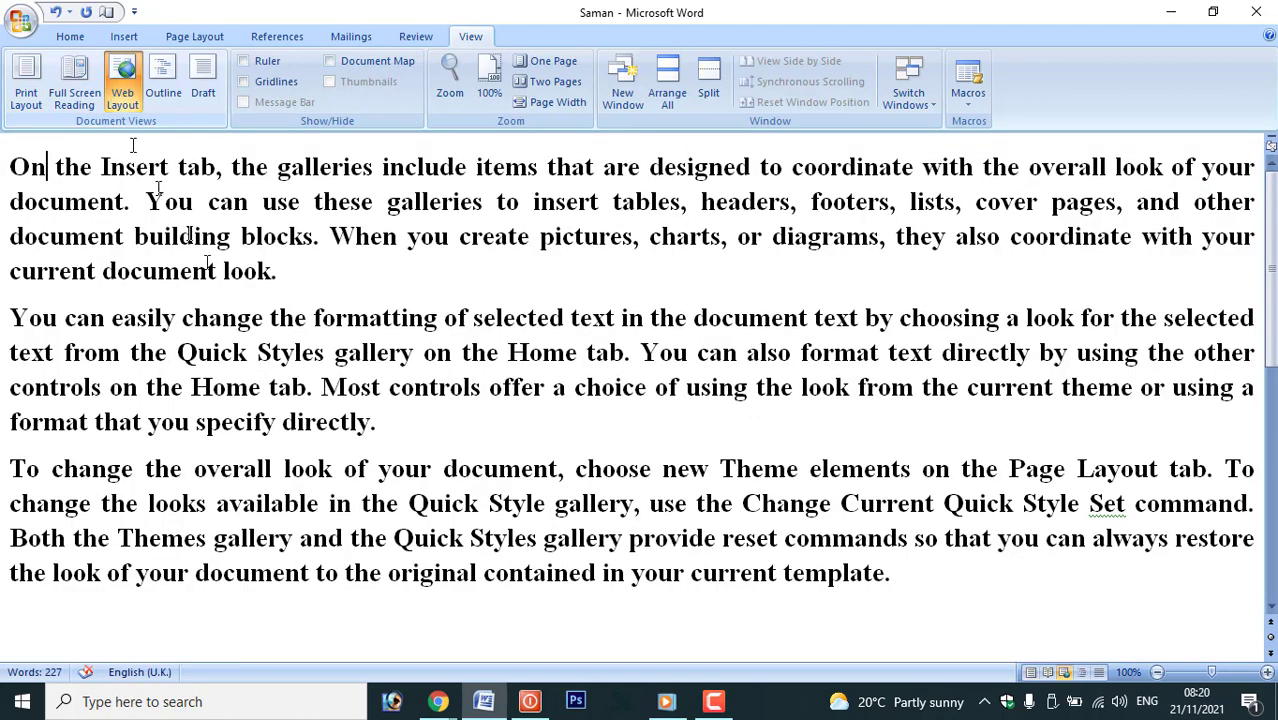
click(26, 90)
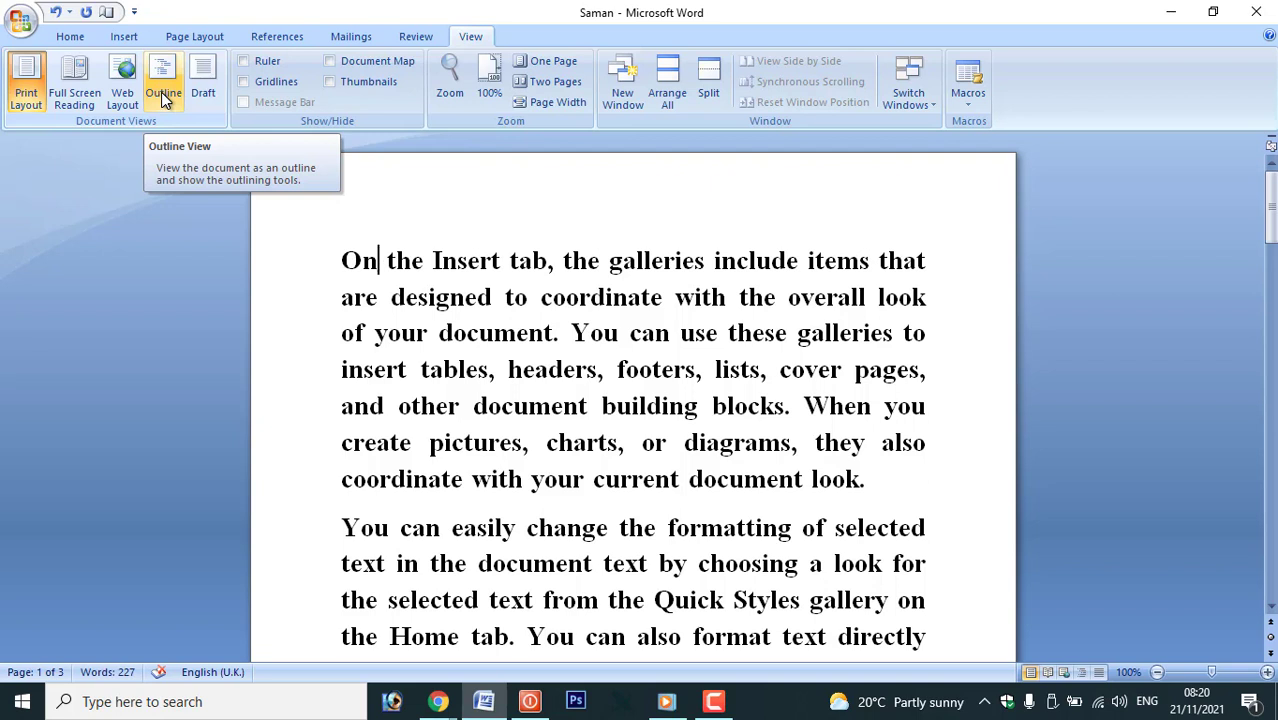
Switch the document to Outline view and look through the Saman list down to its last item
click(161, 92)
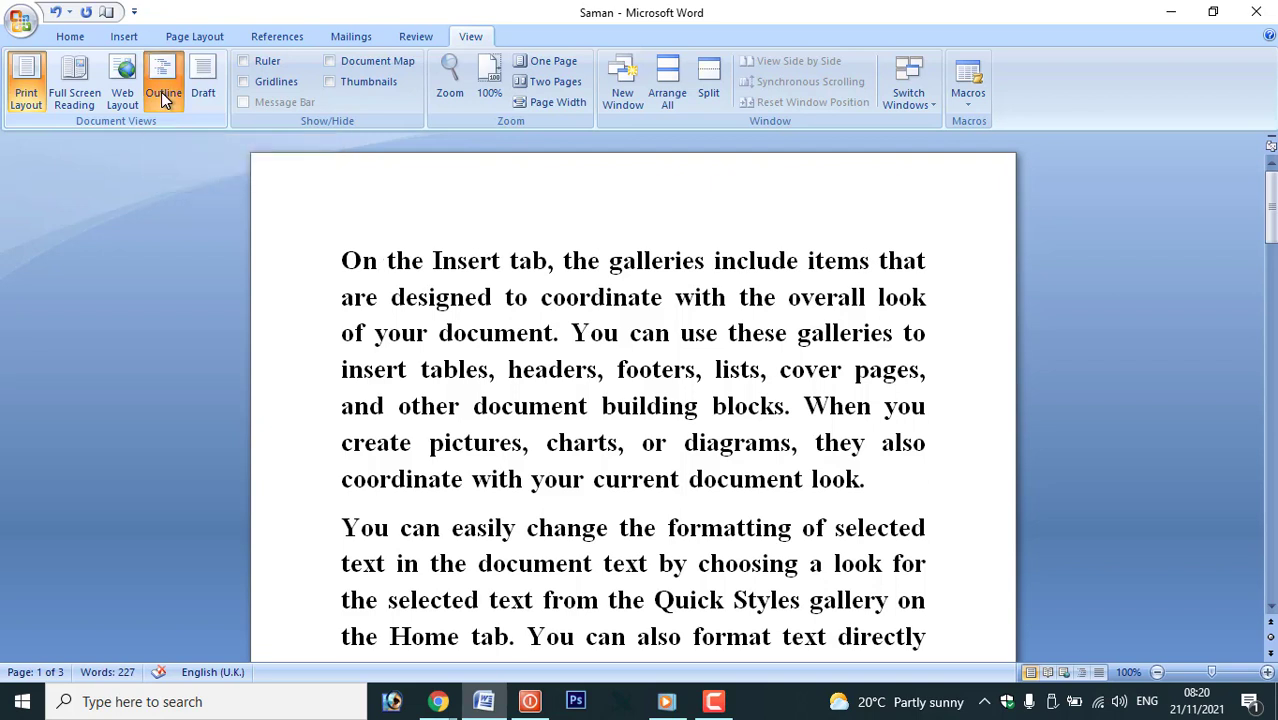
scroll(298, 308, down, 5)
scroll(298, 308, down, 5)
scroll(285, 320, up, 1)
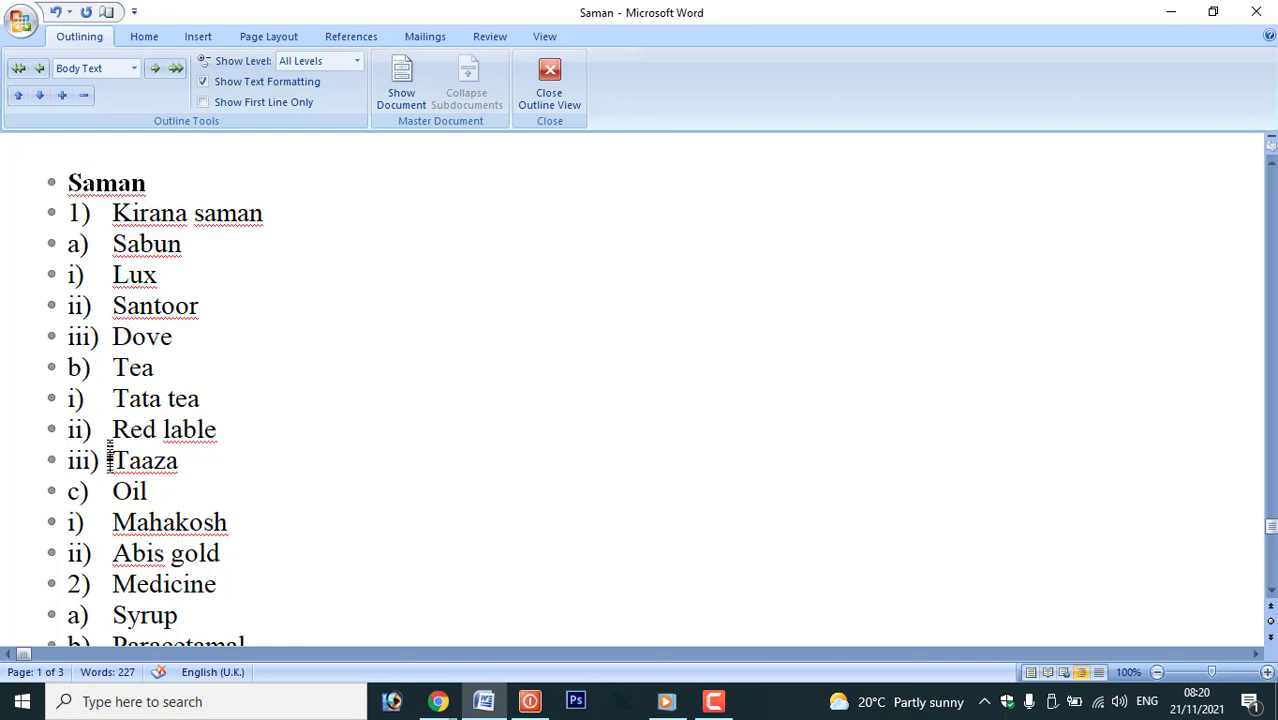
scroll(141, 586, down, 1)
scroll(141, 586, down, 2)
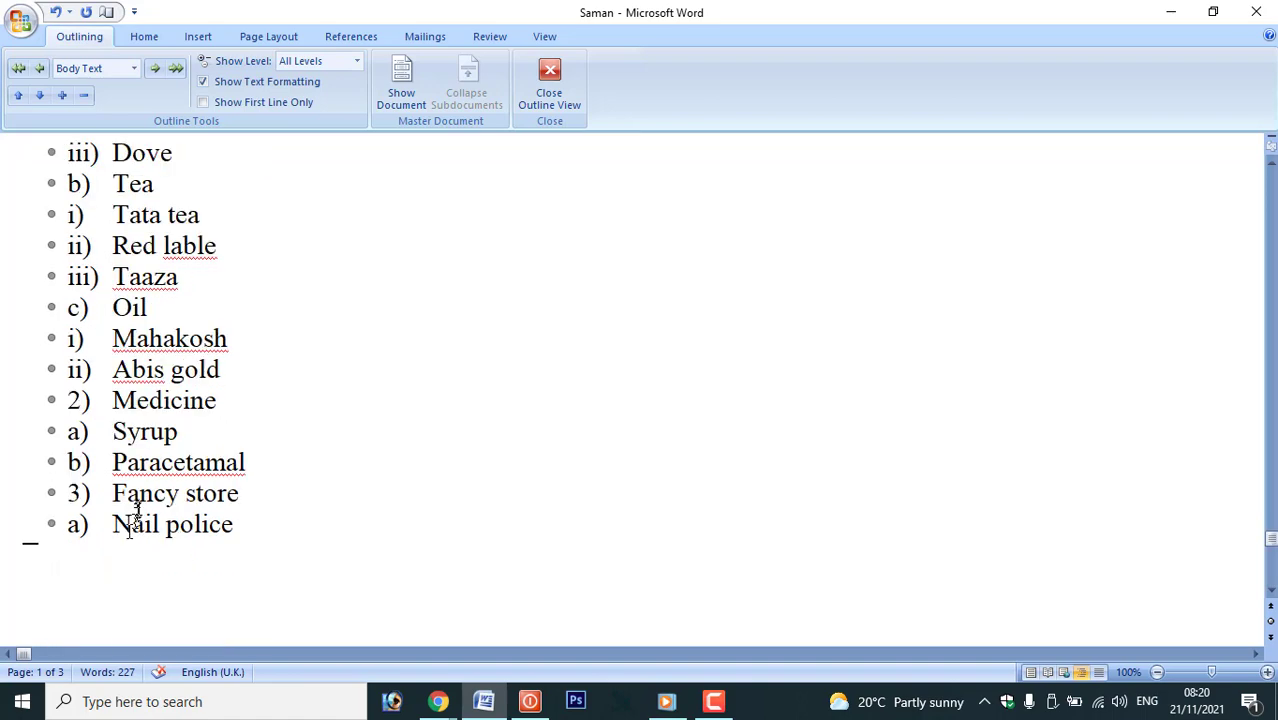
scroll(200, 421, up, 1)
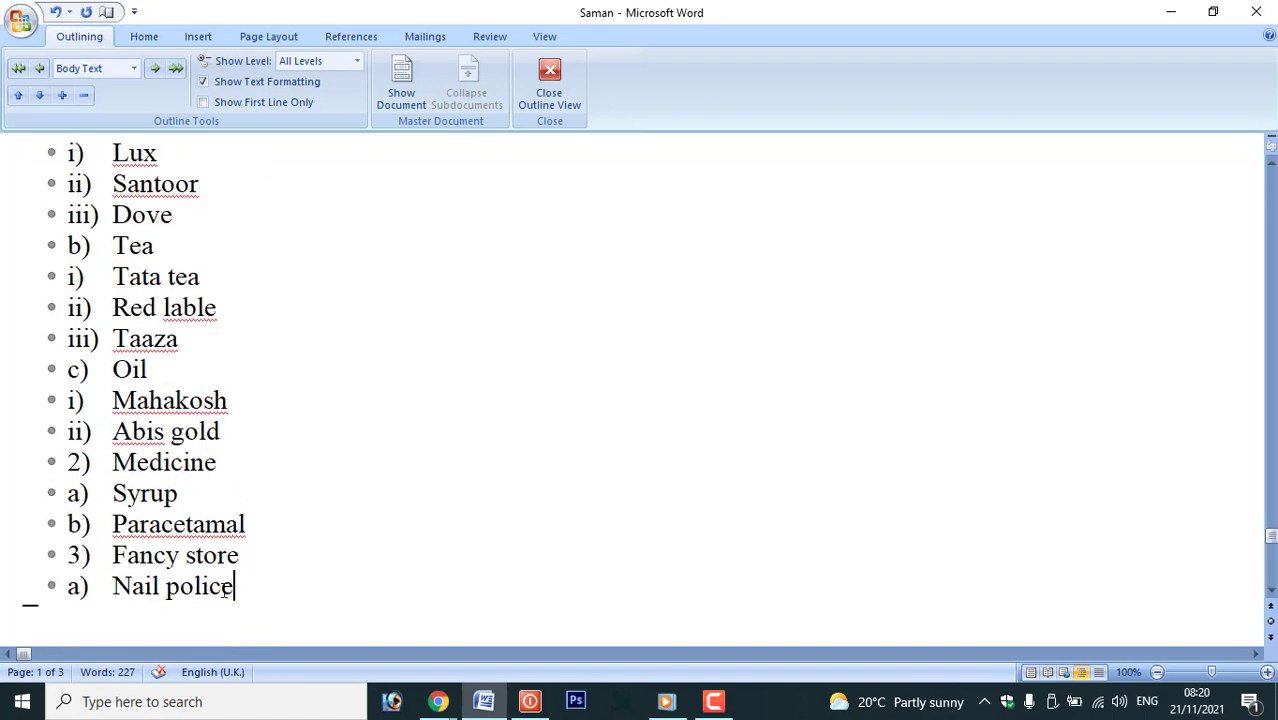
drag(235, 586, 80, 215)
click(305, 351)
scroll(290, 330, up, 4)
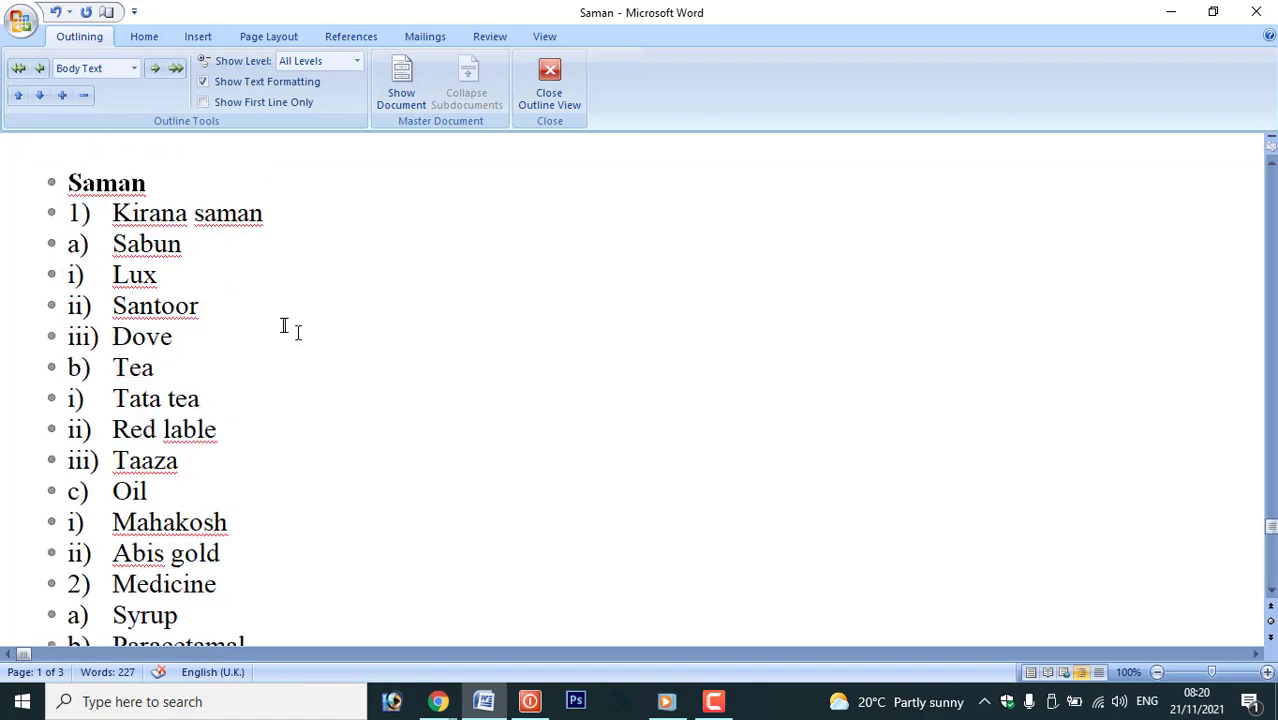
Apply the Heading 1 style to the list title "Saman"
click(52, 301)
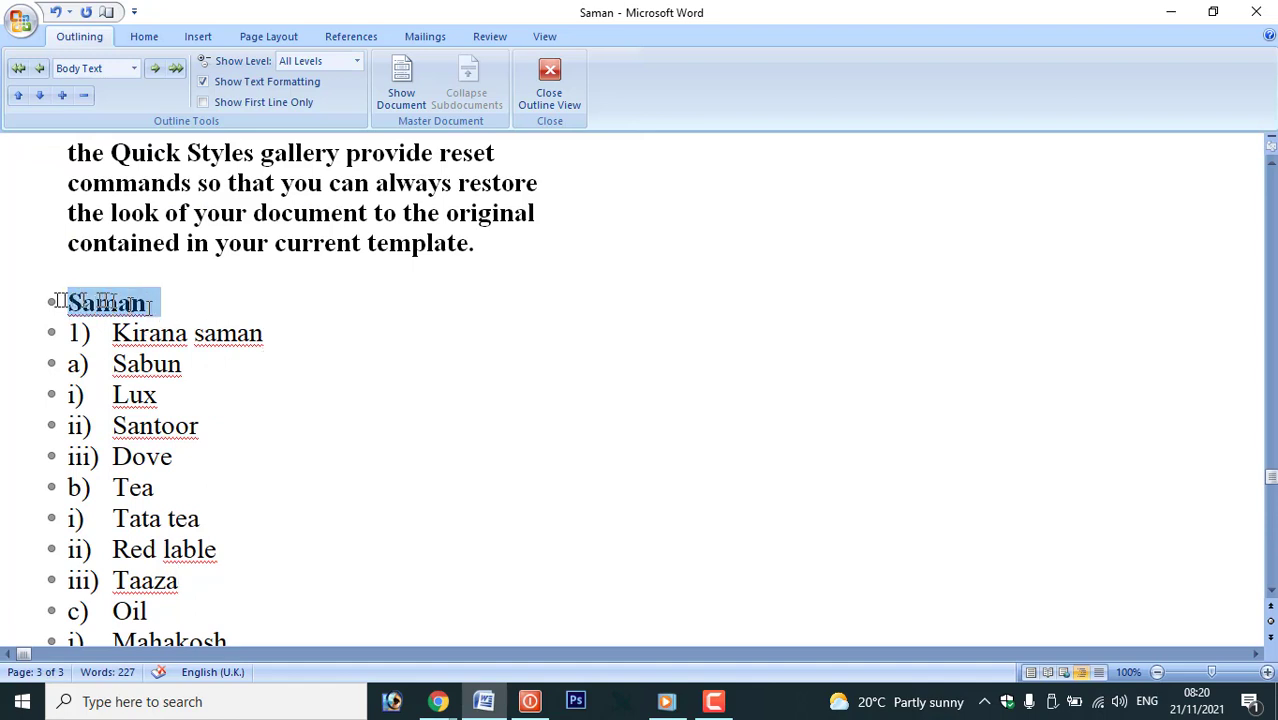
click(140, 37)
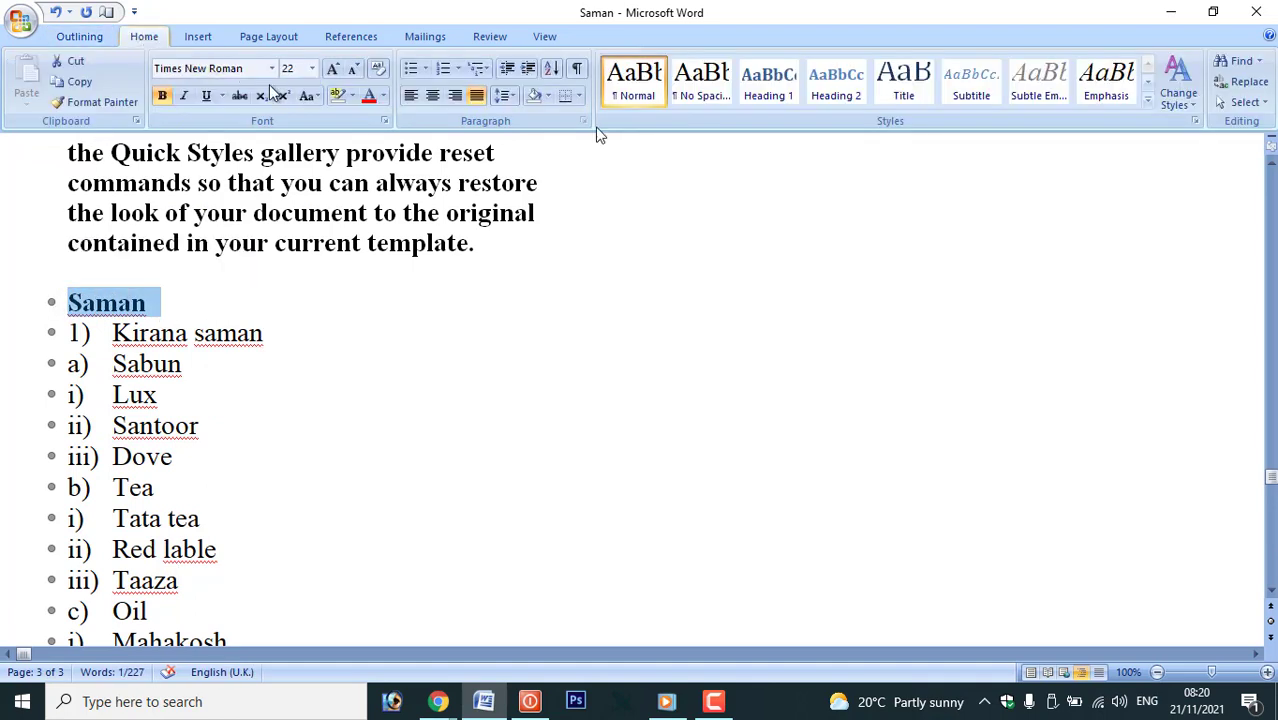
click(762, 93)
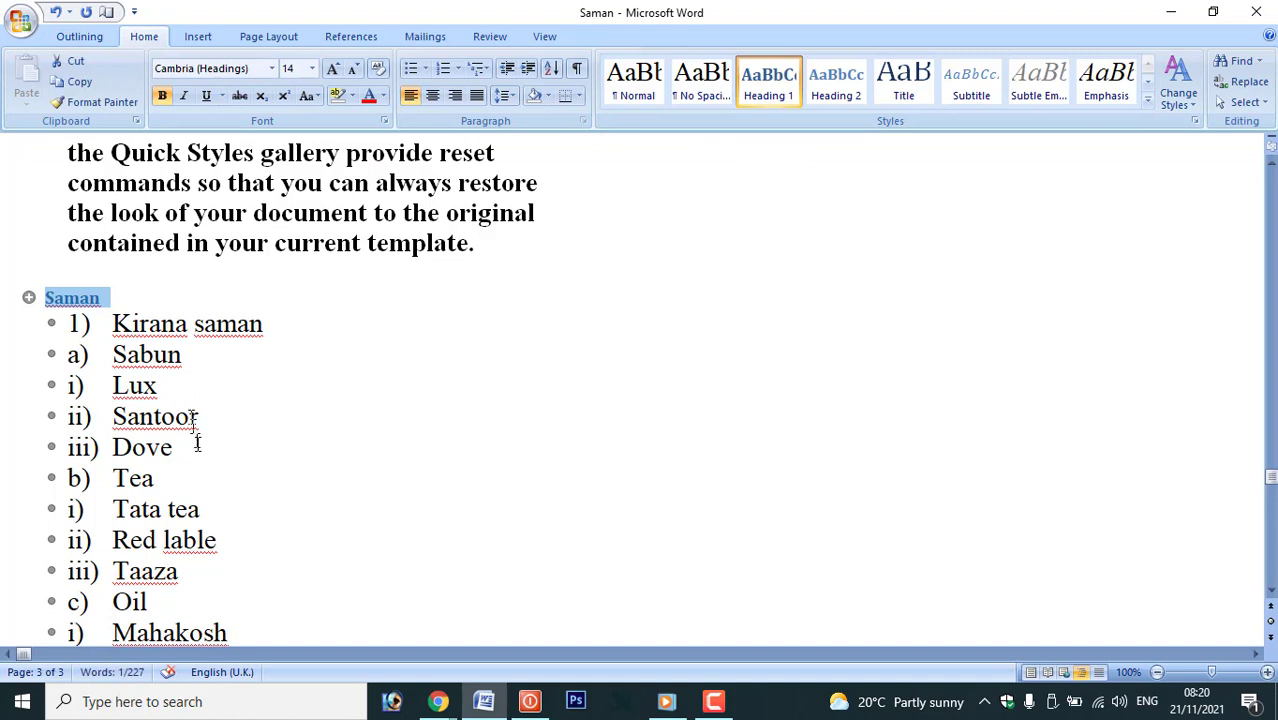
Apply the Heading 2 style to the "Kirana saman", "Medicine" and "Fancy store" lines
drag(282, 338, 114, 322)
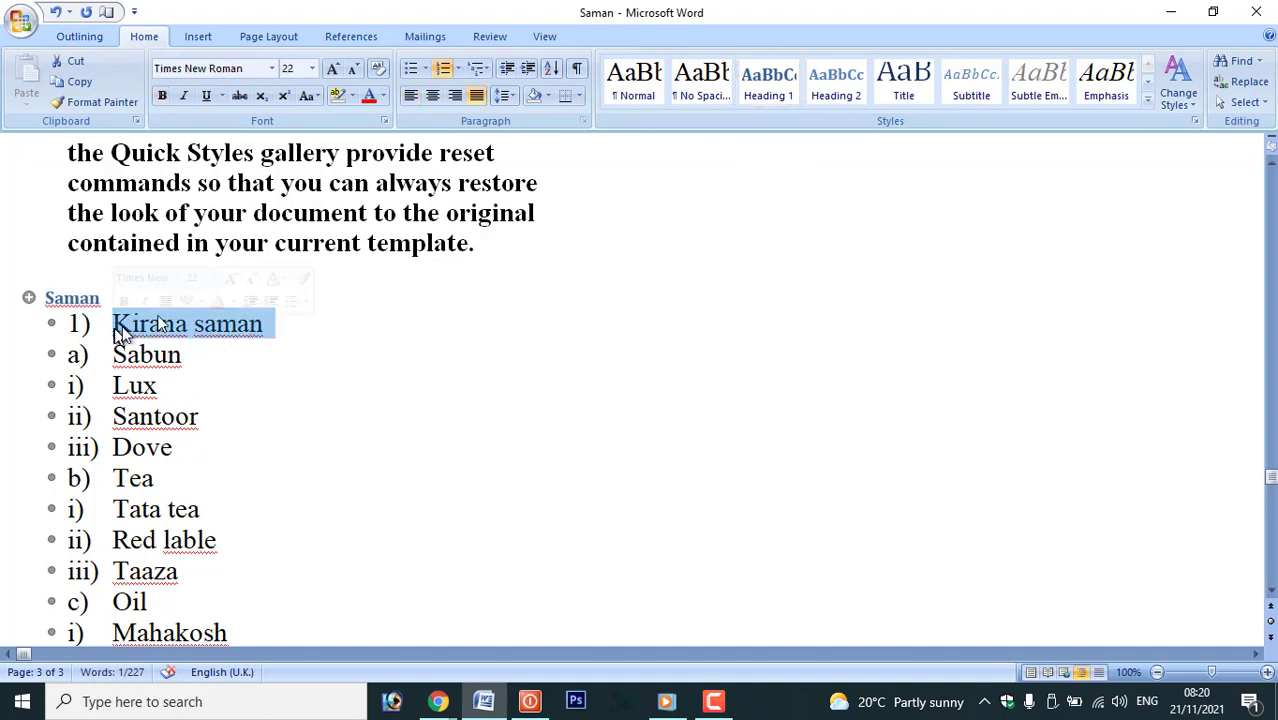
click(822, 97)
scroll(348, 362, down, 2)
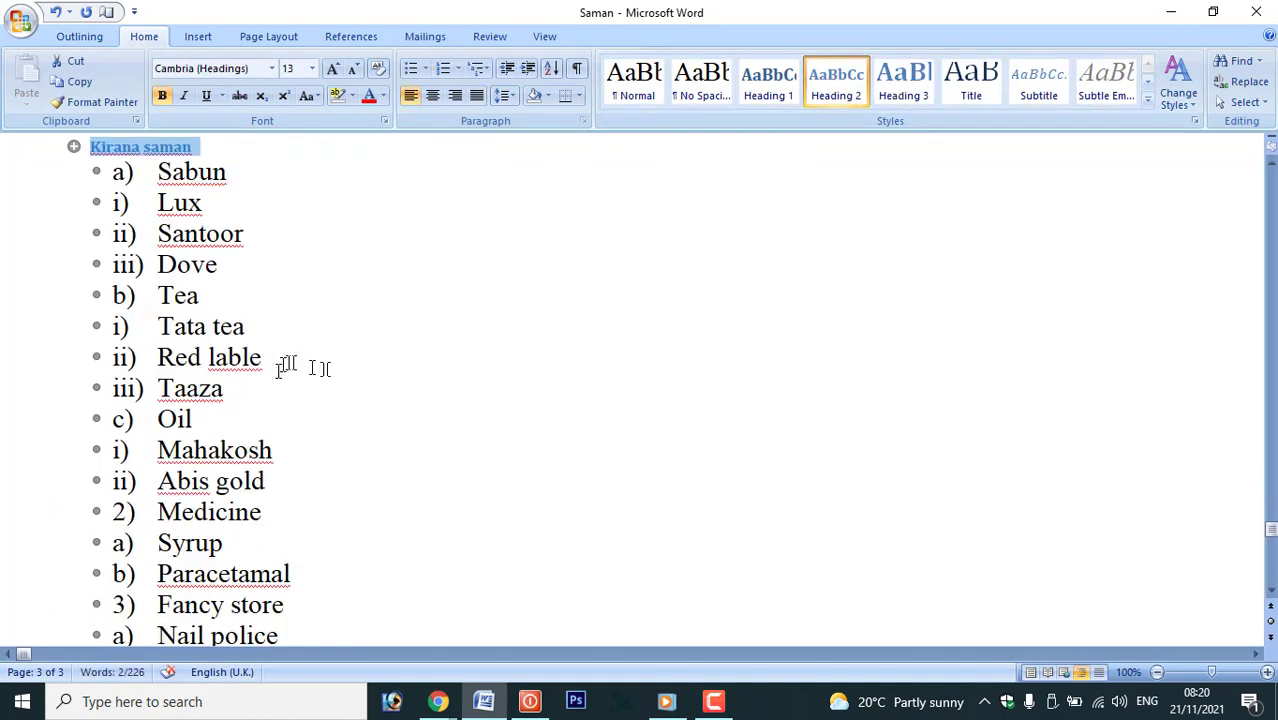
scroll(345, 370, down, 1)
drag(272, 400, 160, 400)
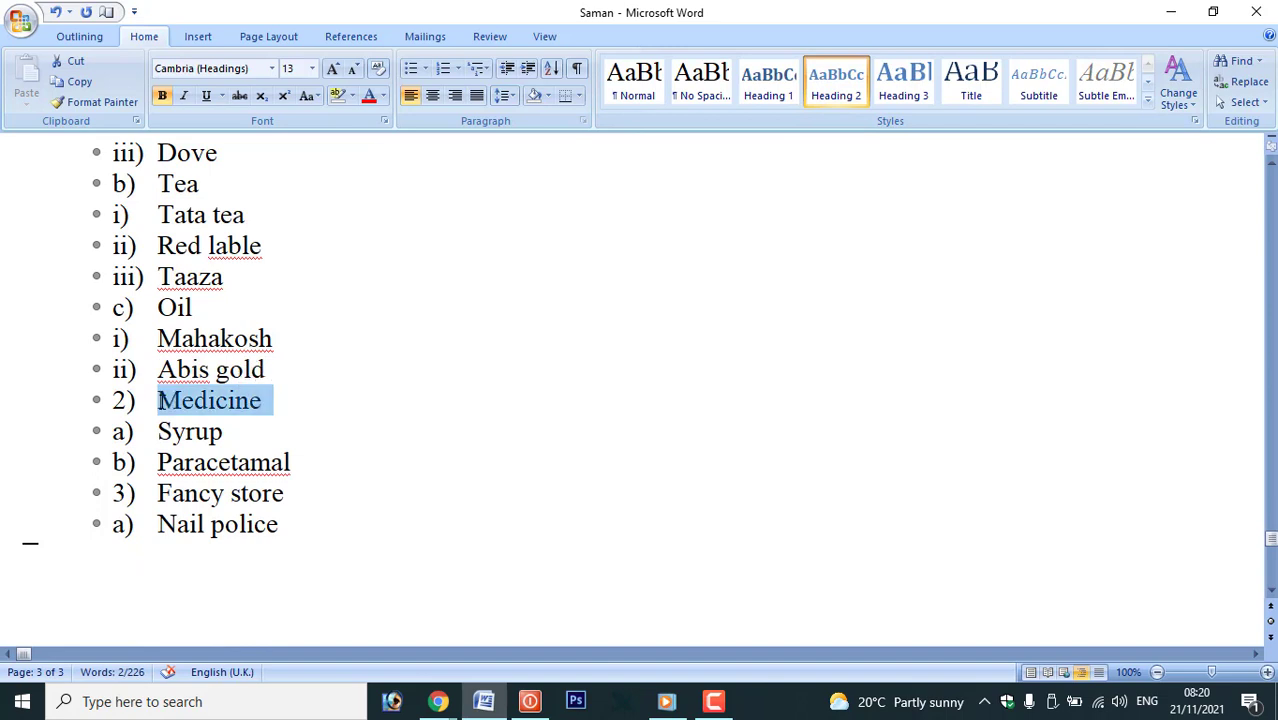
click(822, 94)
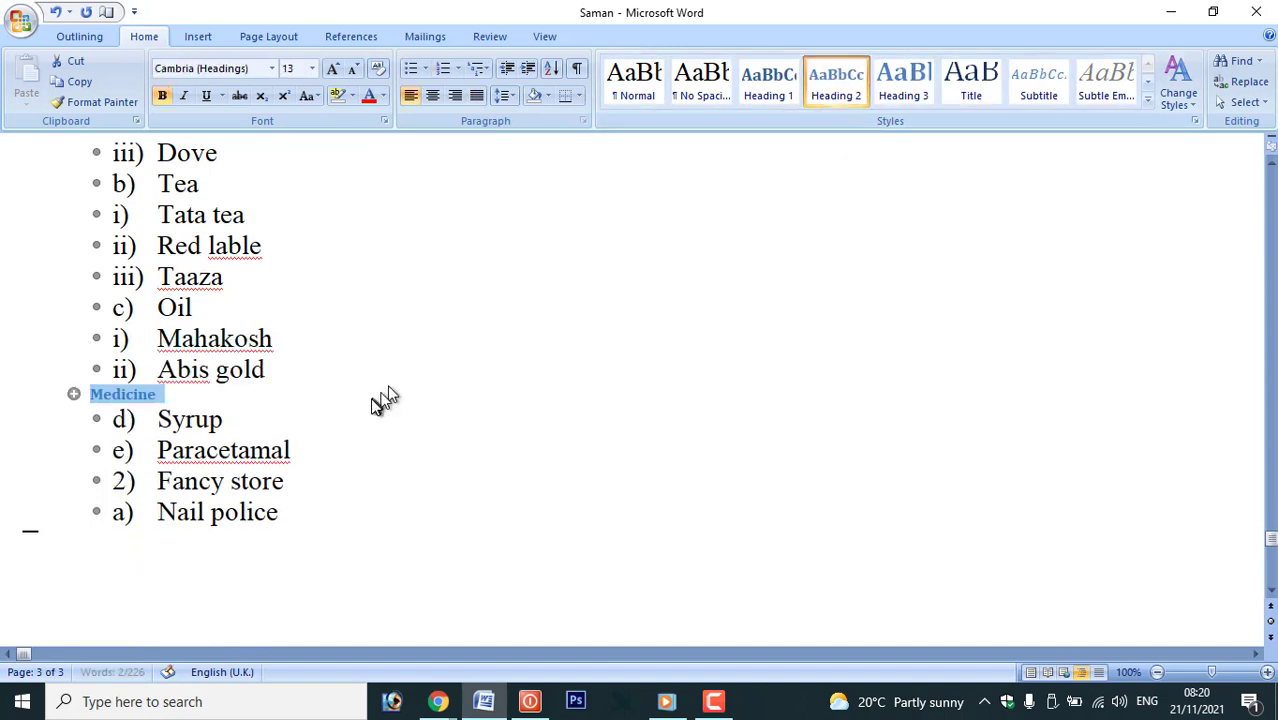
scroll(370, 420, down, 1)
drag(291, 428, 212, 425)
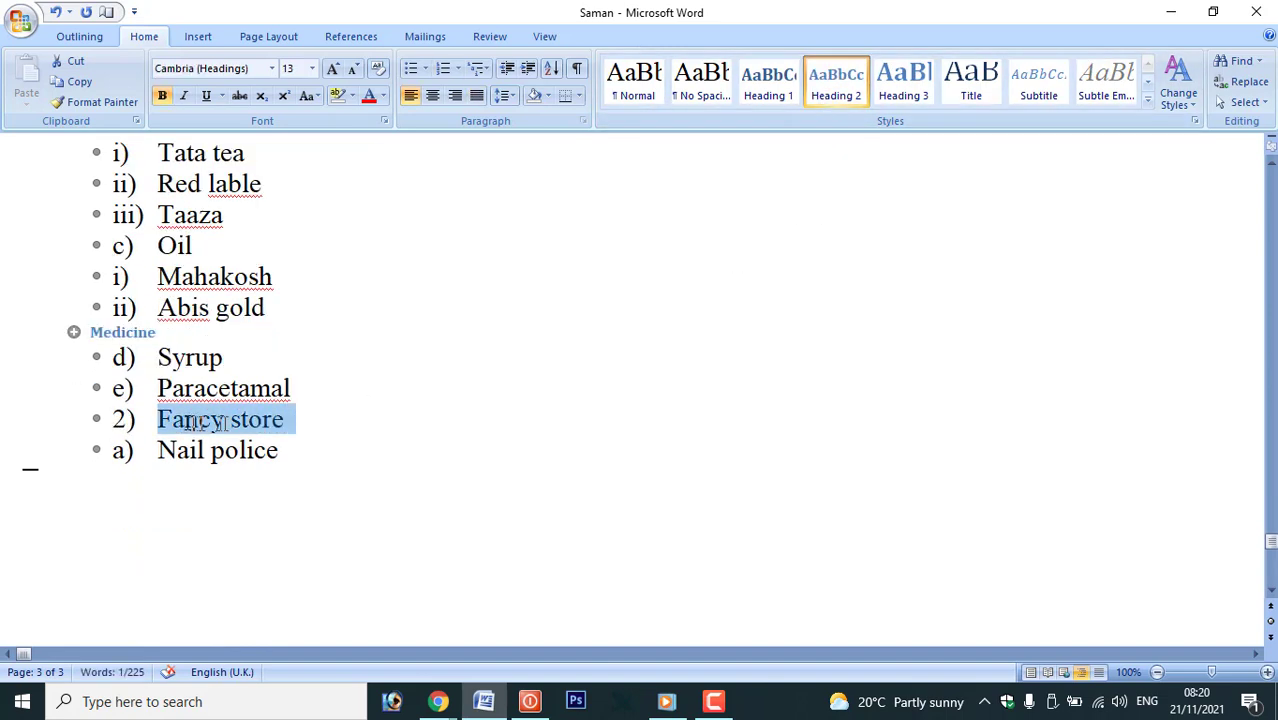
click(836, 80)
Check the styled headings in Print Layout and return to Outline view
scroll(291, 415, up, 5)
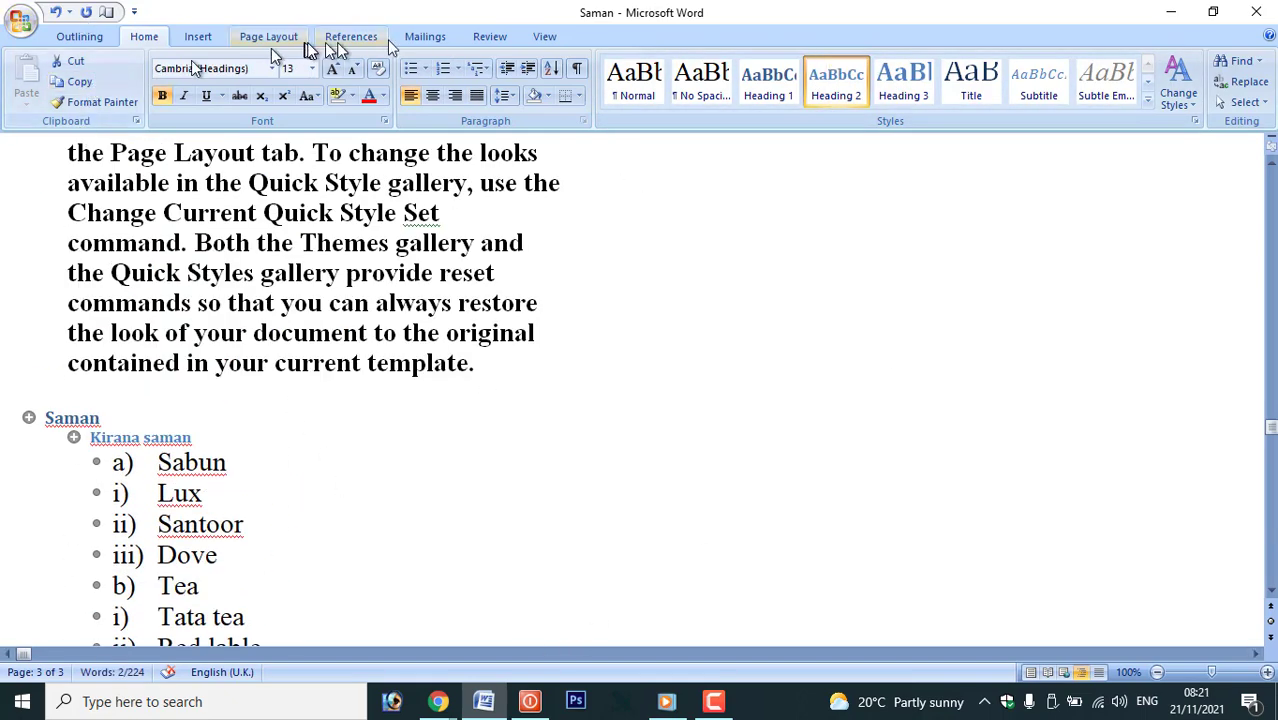
click(544, 36)
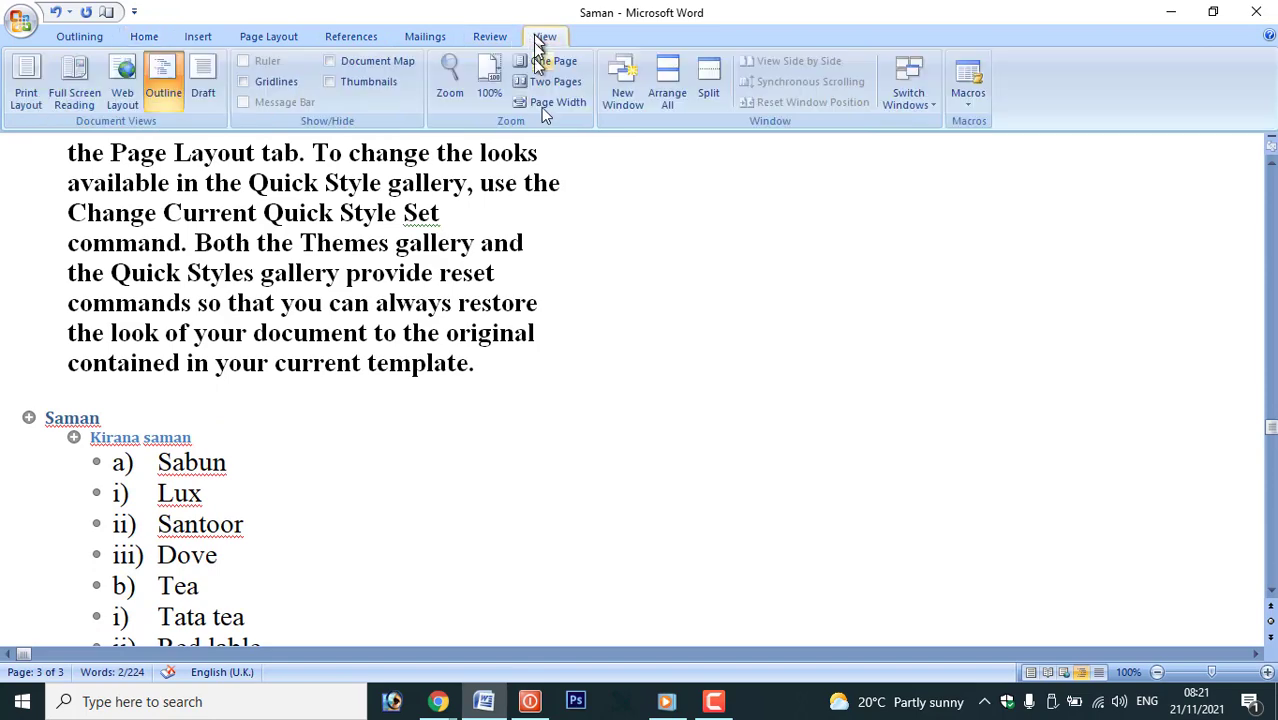
click(28, 90)
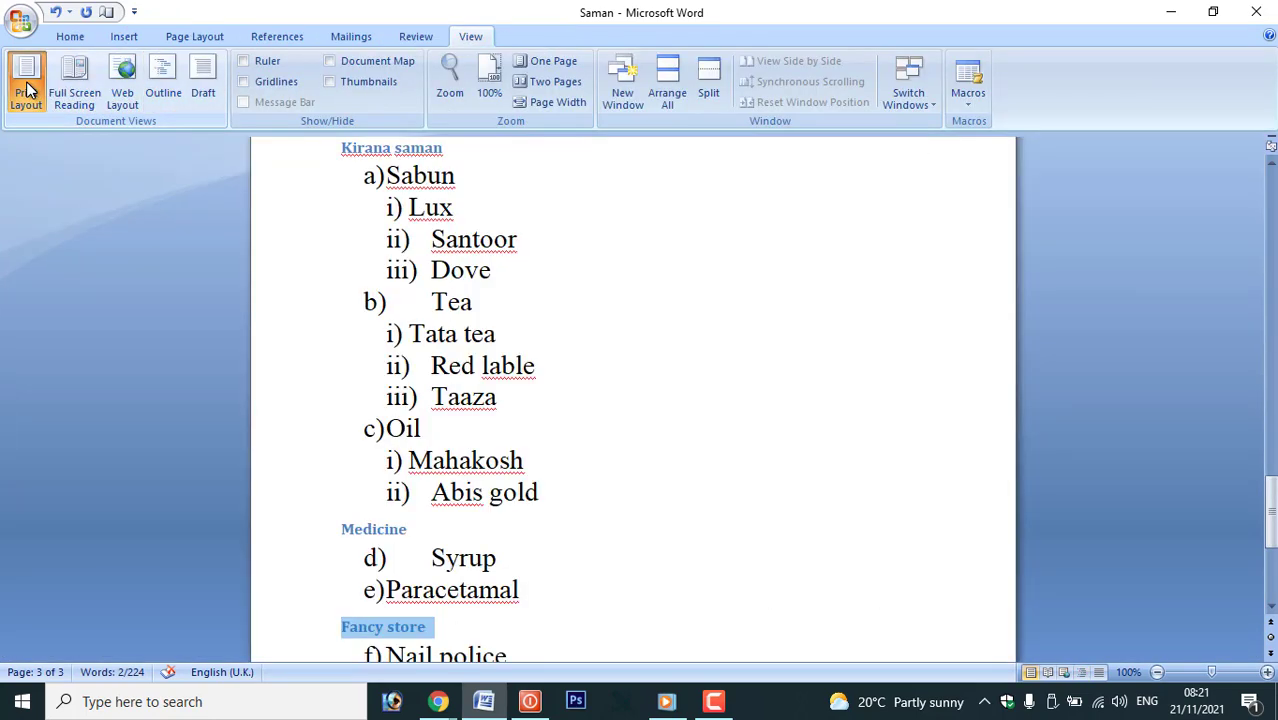
click(163, 90)
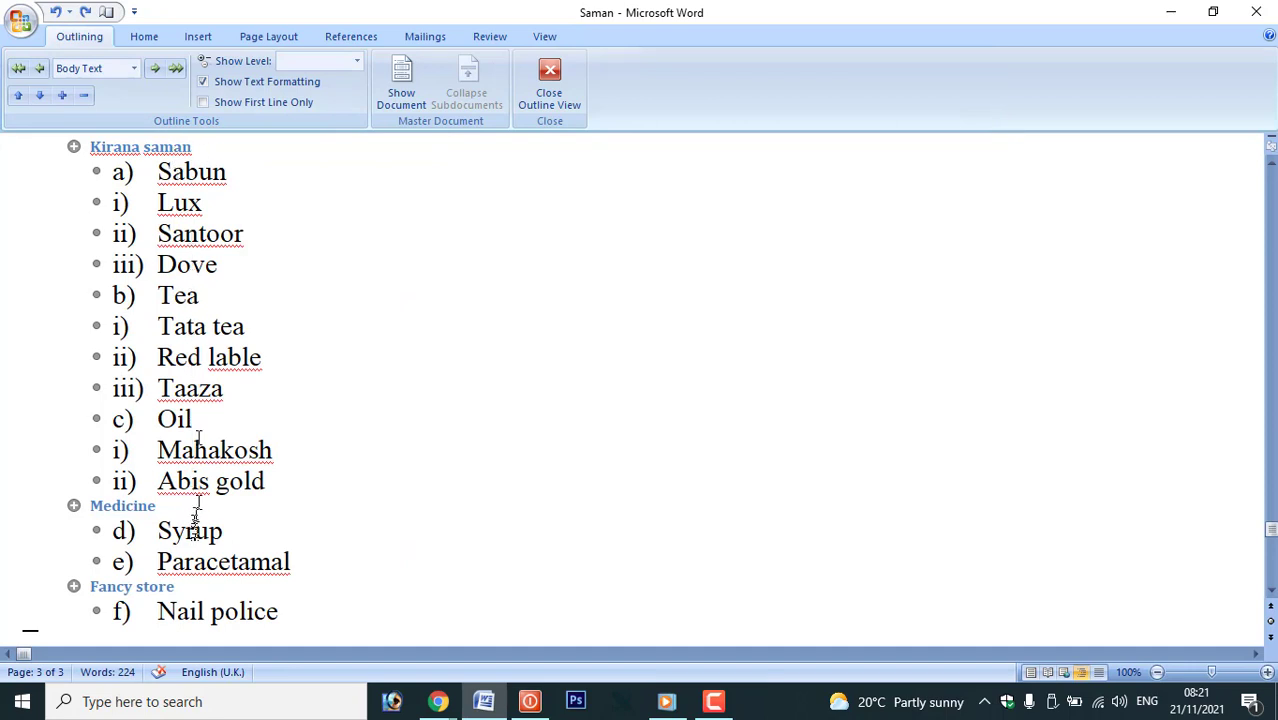
Collapse the items under the "Kirana saman" heading and expand them again
drag(199, 147, 92, 156)
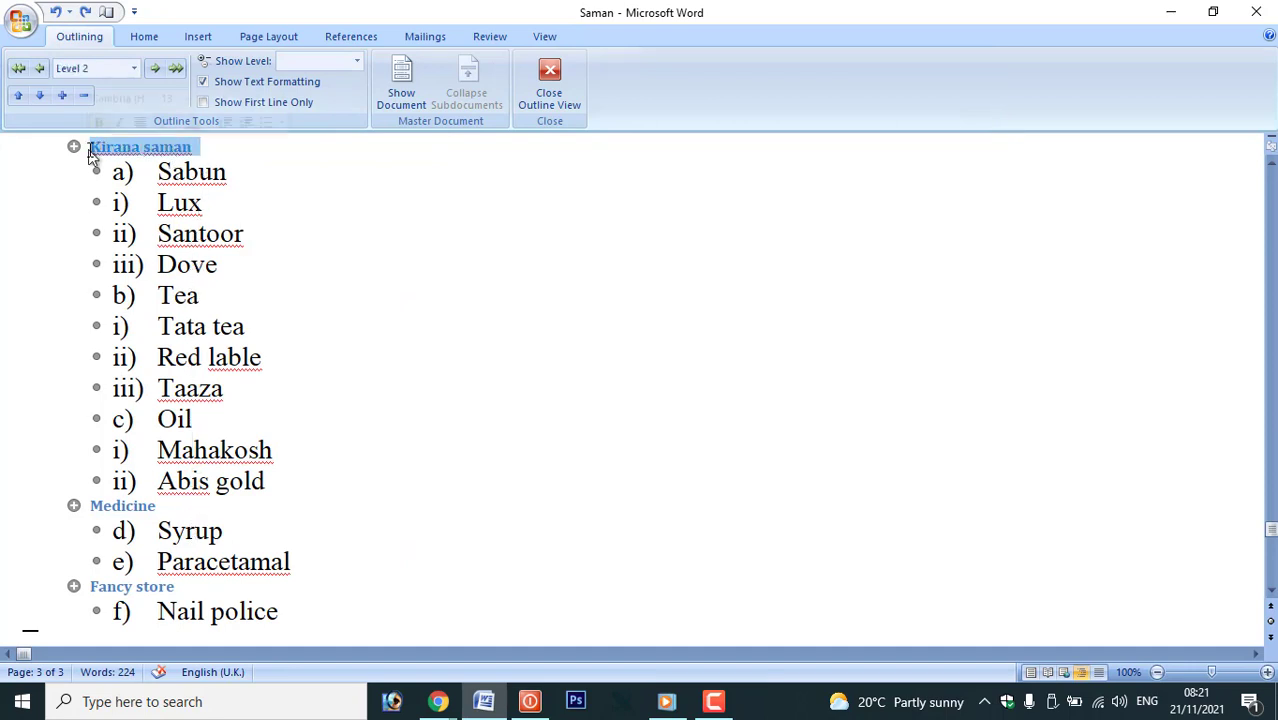
click(83, 96)
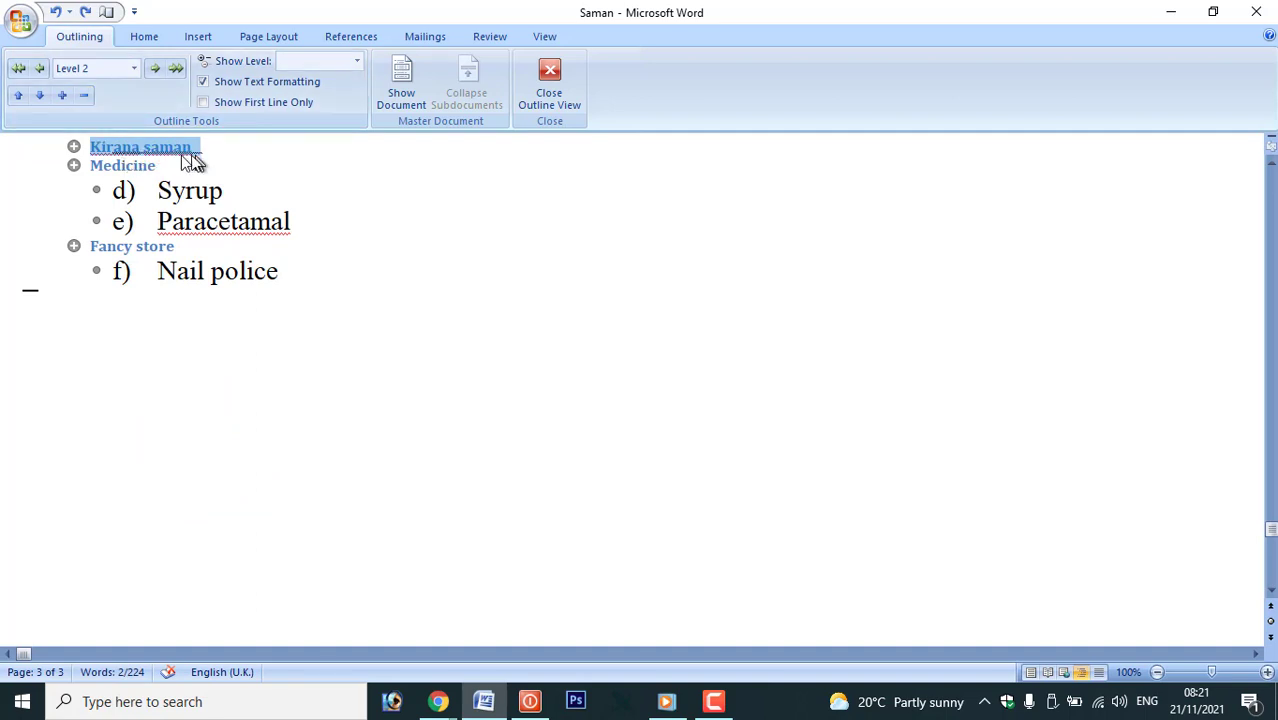
click(61, 95)
click(274, 316)
Collapse the items under the "Medicine" heading and expand them again
scroll(284, 350, down, 1)
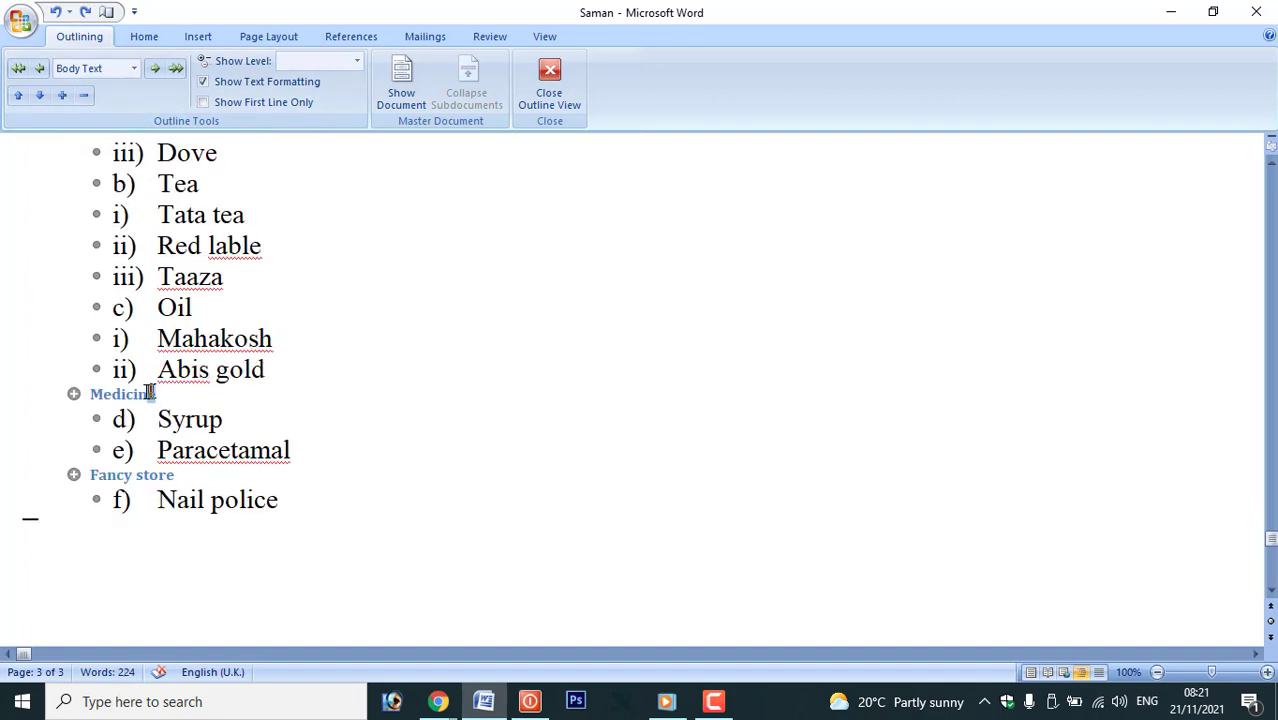
drag(150, 392, 90, 396)
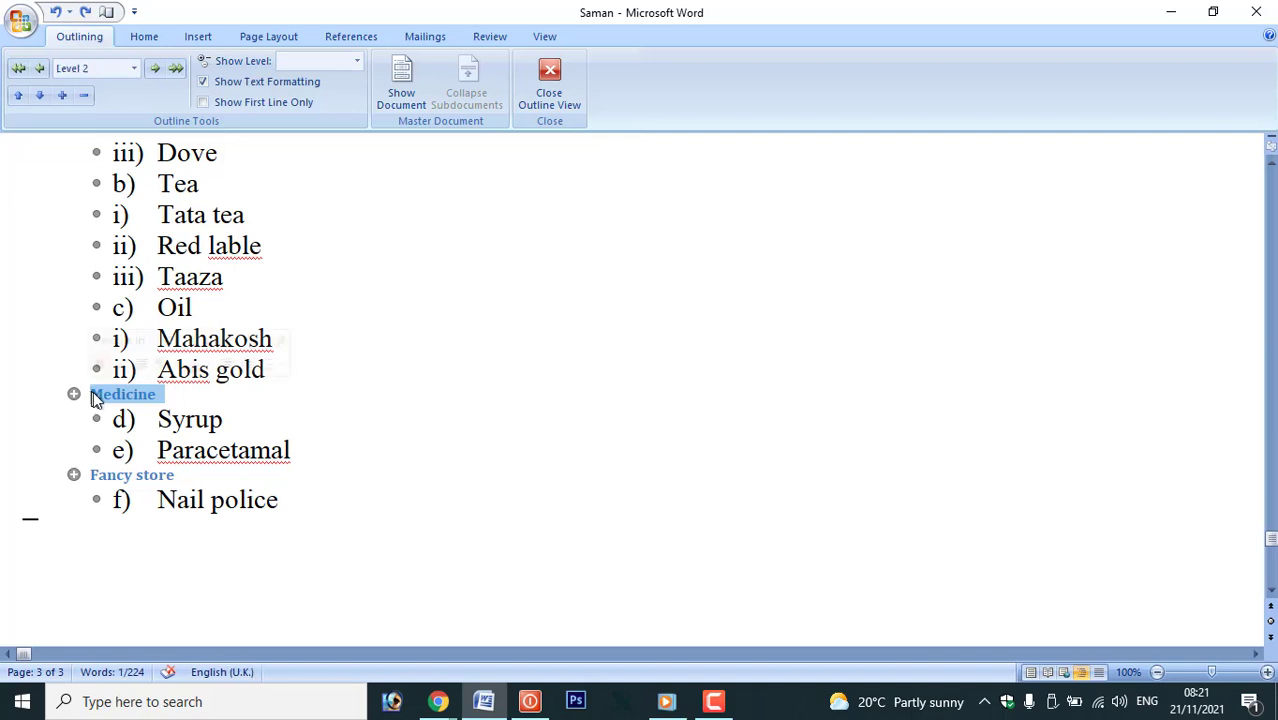
click(85, 98)
click(63, 96)
Limit the outline display to Level 2 headings and restore it to All Levels
scroll(207, 360, up, 1)
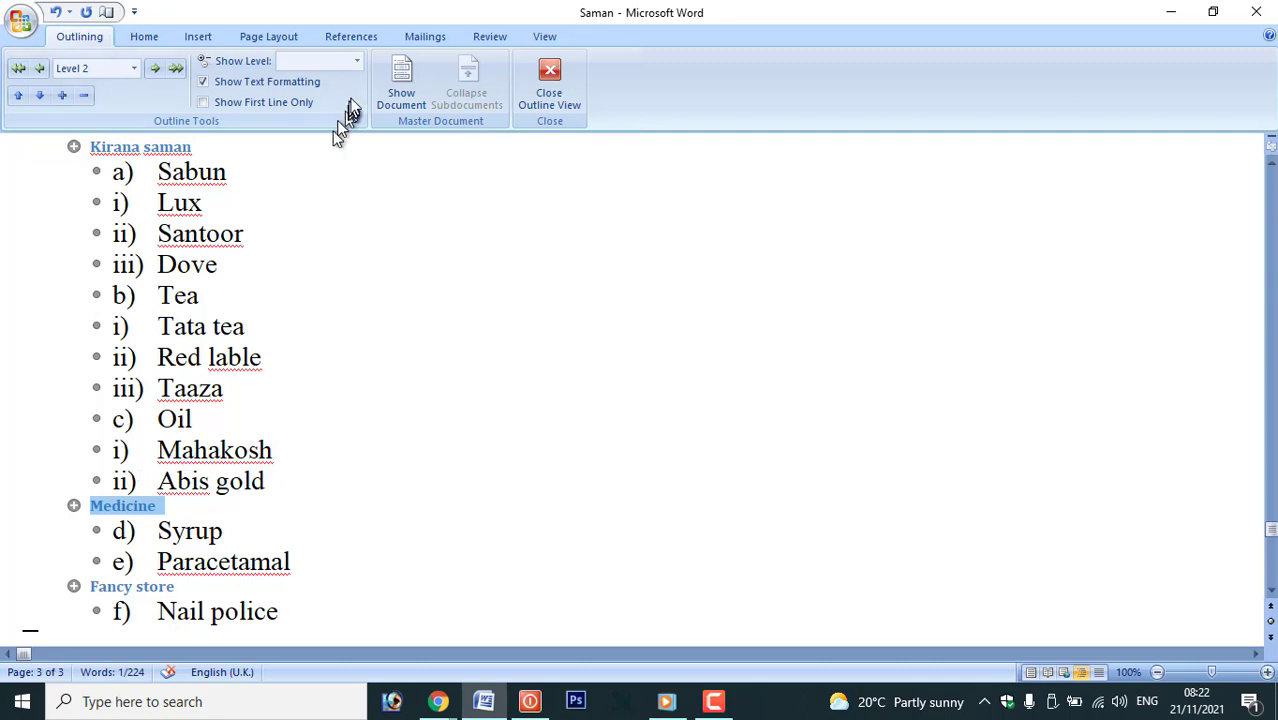
click(357, 61)
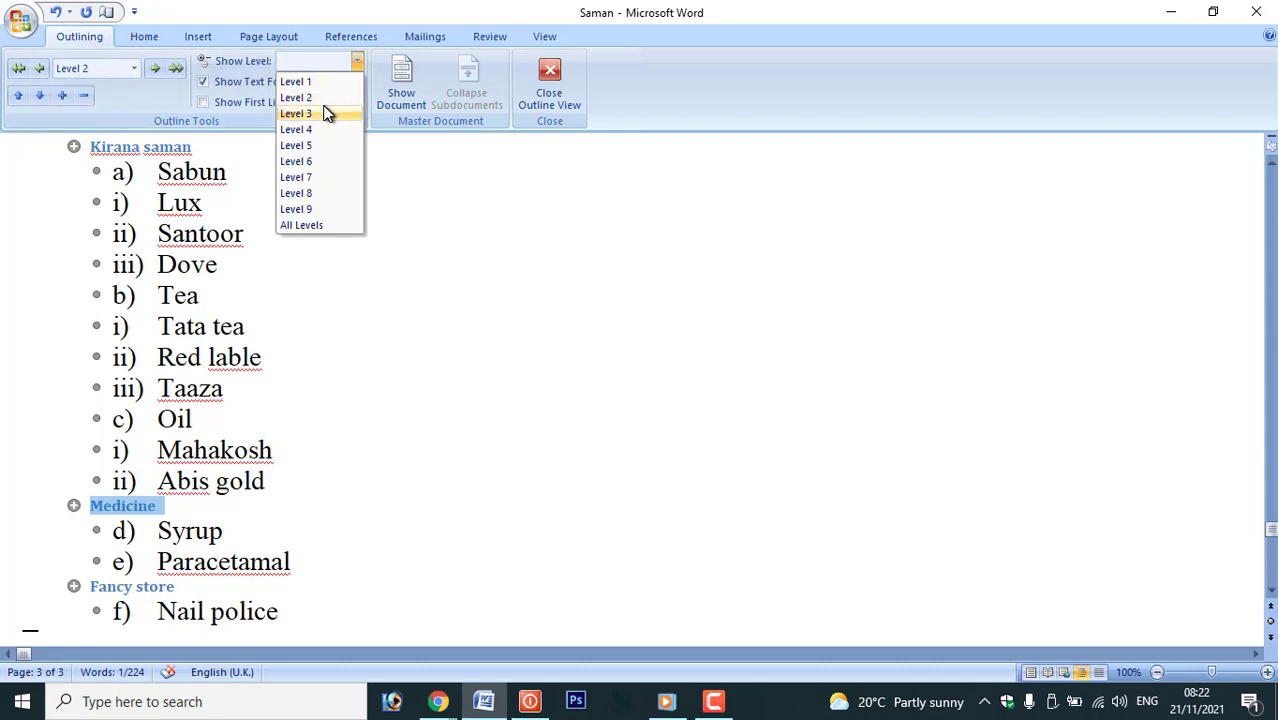
click(323, 100)
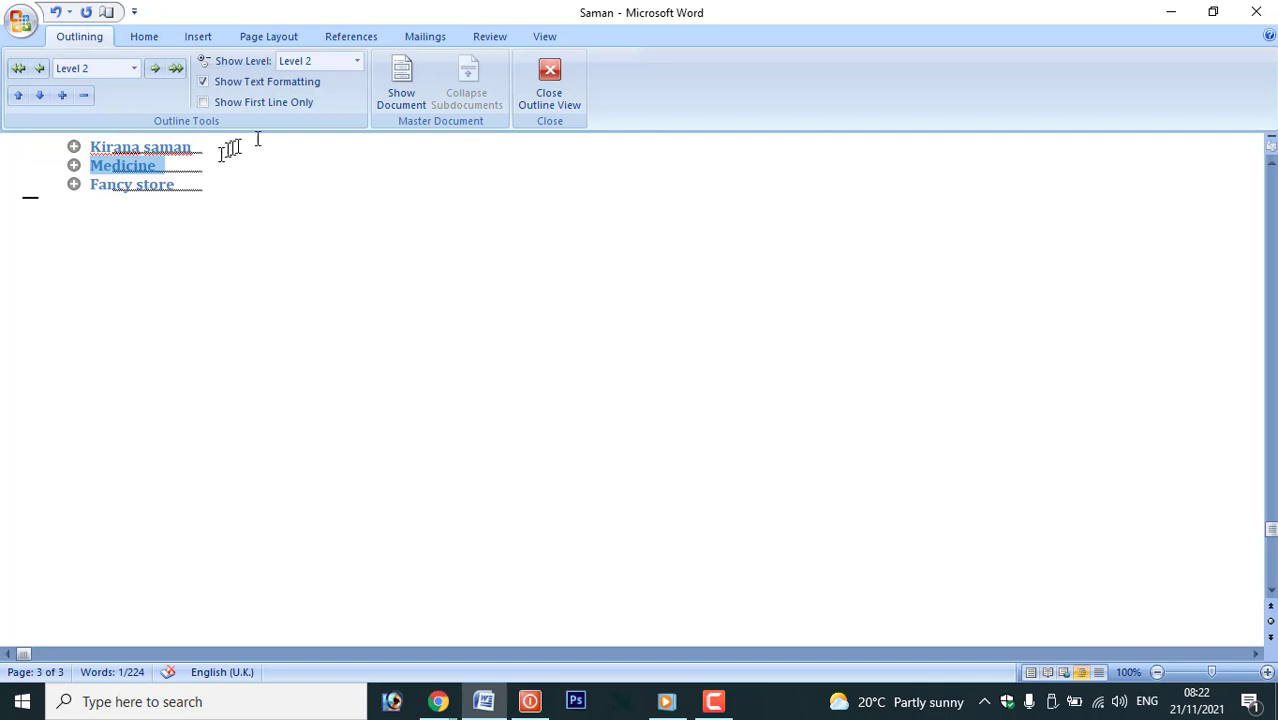
click(355, 64)
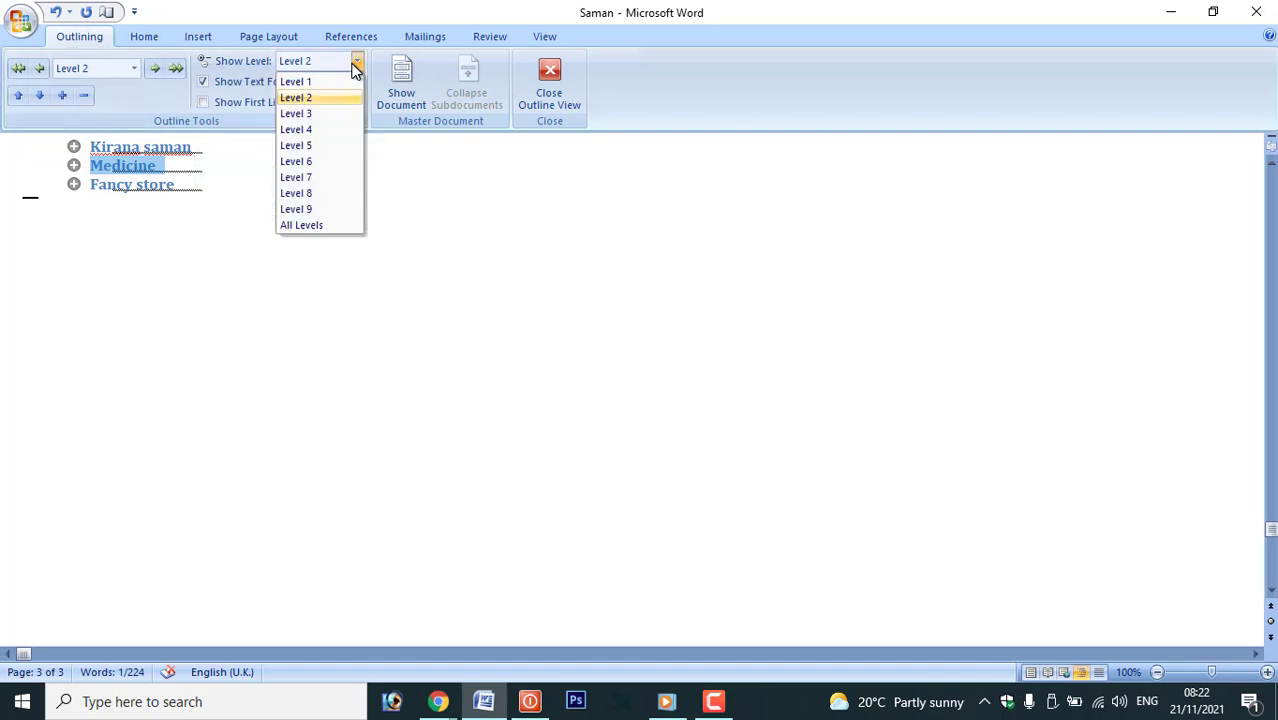
click(300, 225)
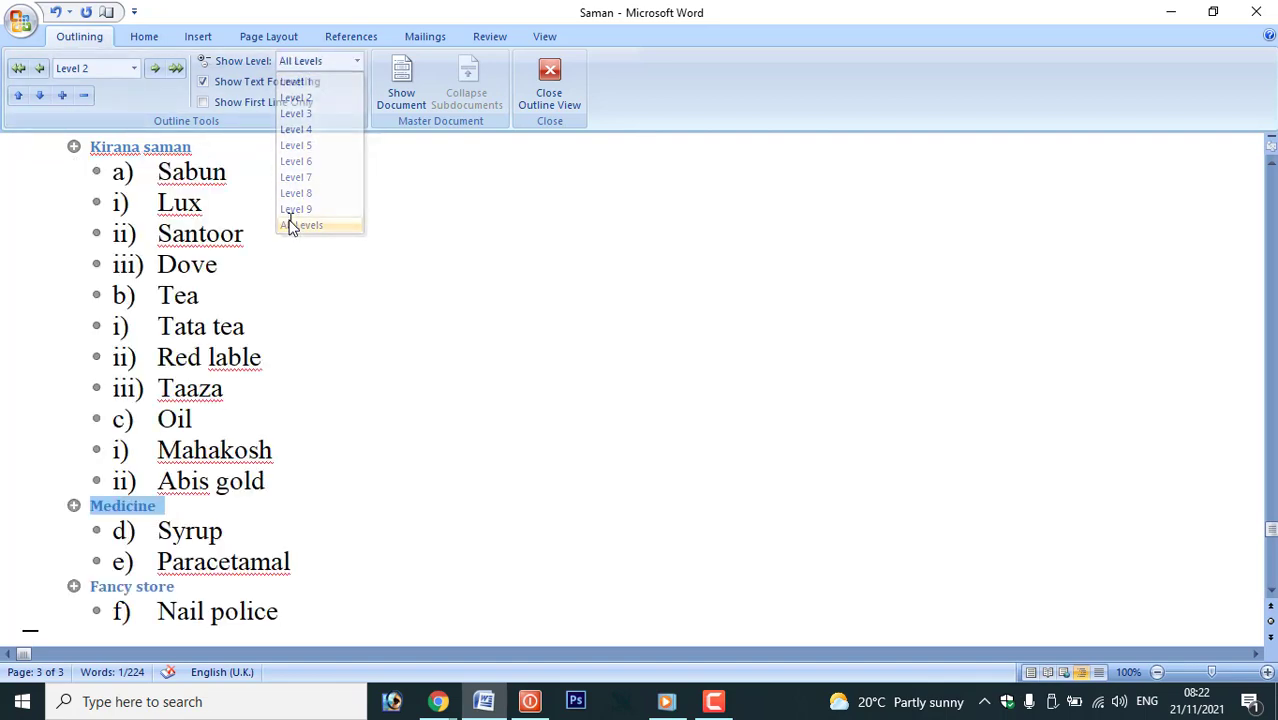
Close Outline view and switch the document to Draft view
click(549, 85)
scroll(513, 271, up, 15)
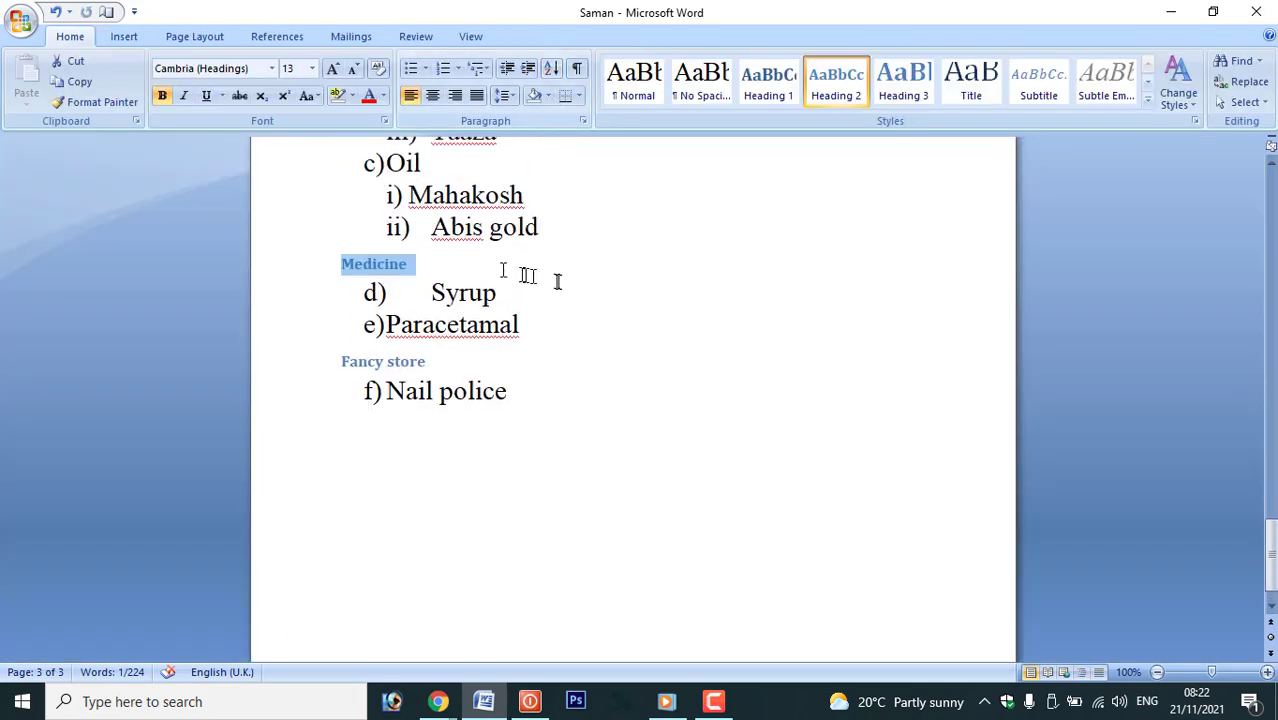
click(416, 36)
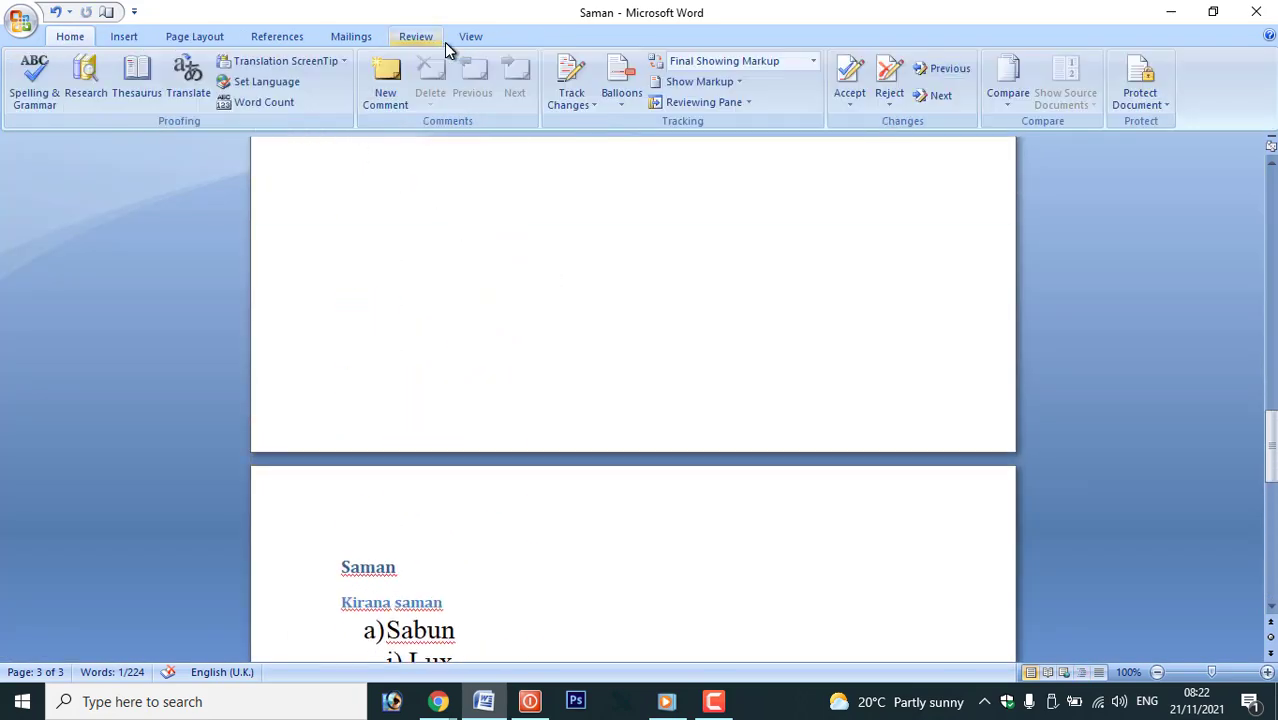
click(470, 36)
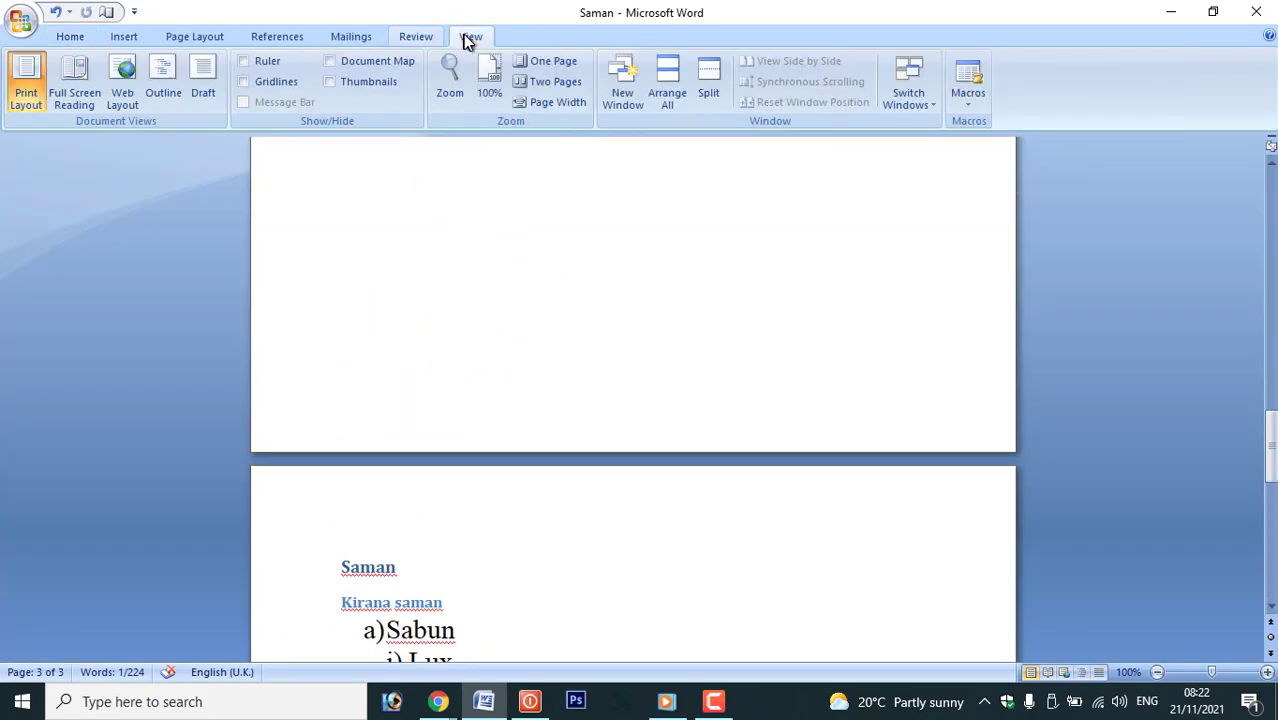
click(218, 98)
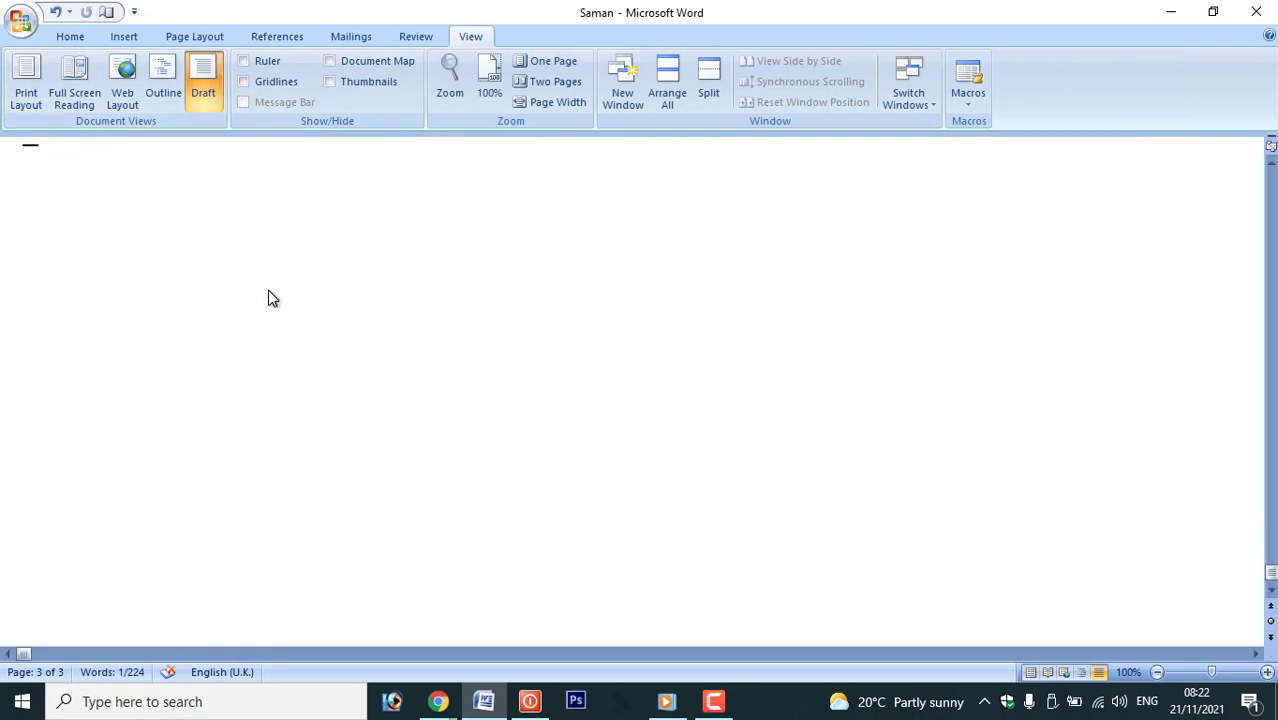
Look through the document in Draft view and return it to Print Layout view
scroll(269, 292, up, 5)
scroll(269, 294, up, 4)
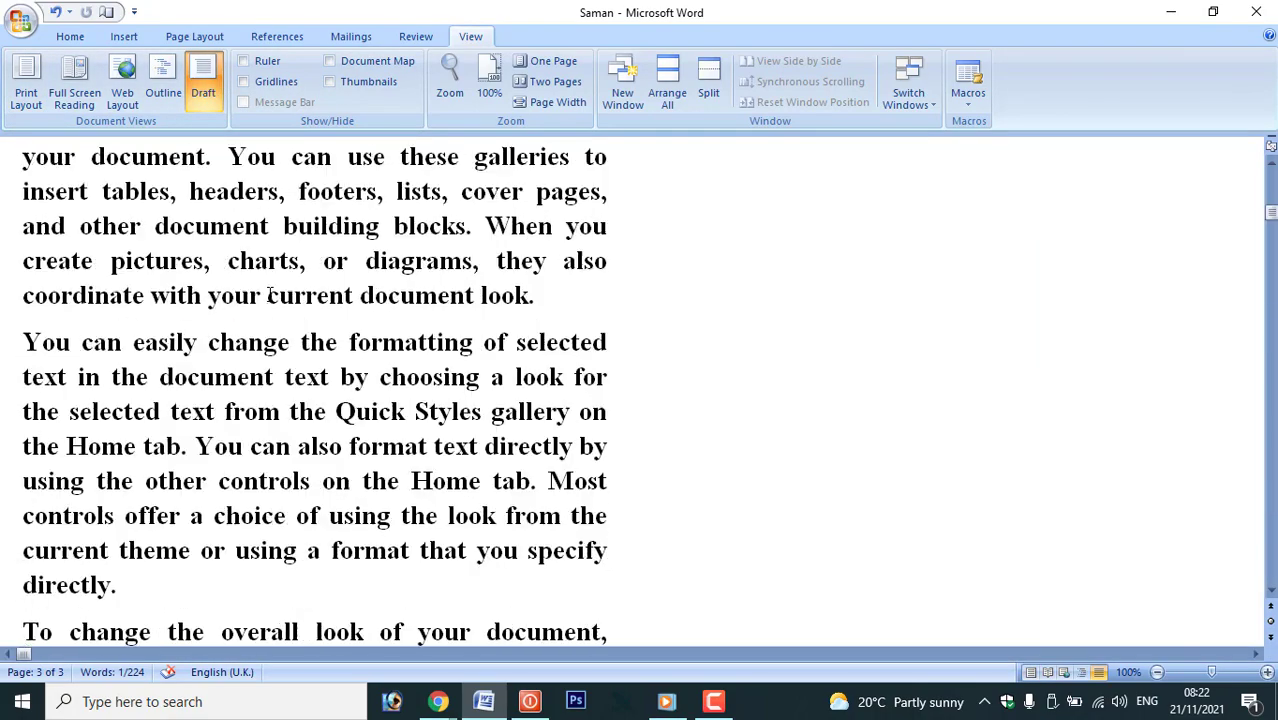
scroll(272, 297, down, 10)
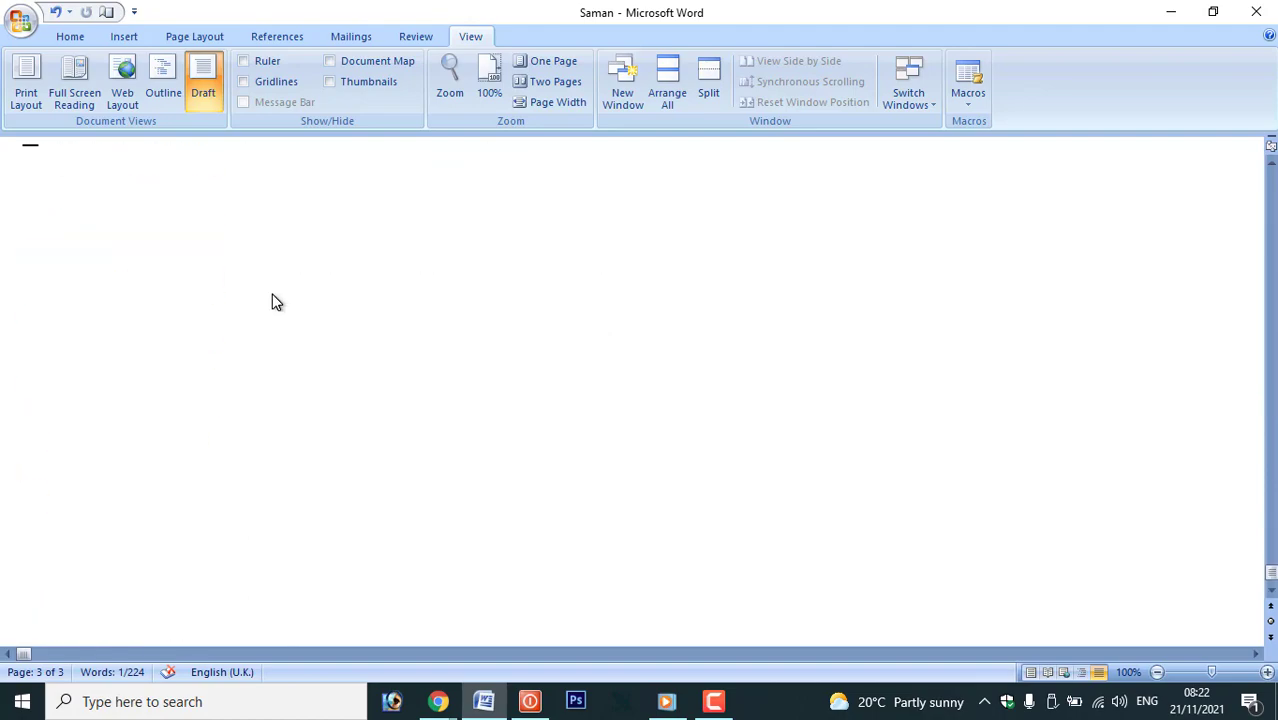
scroll(274, 299, up, 8)
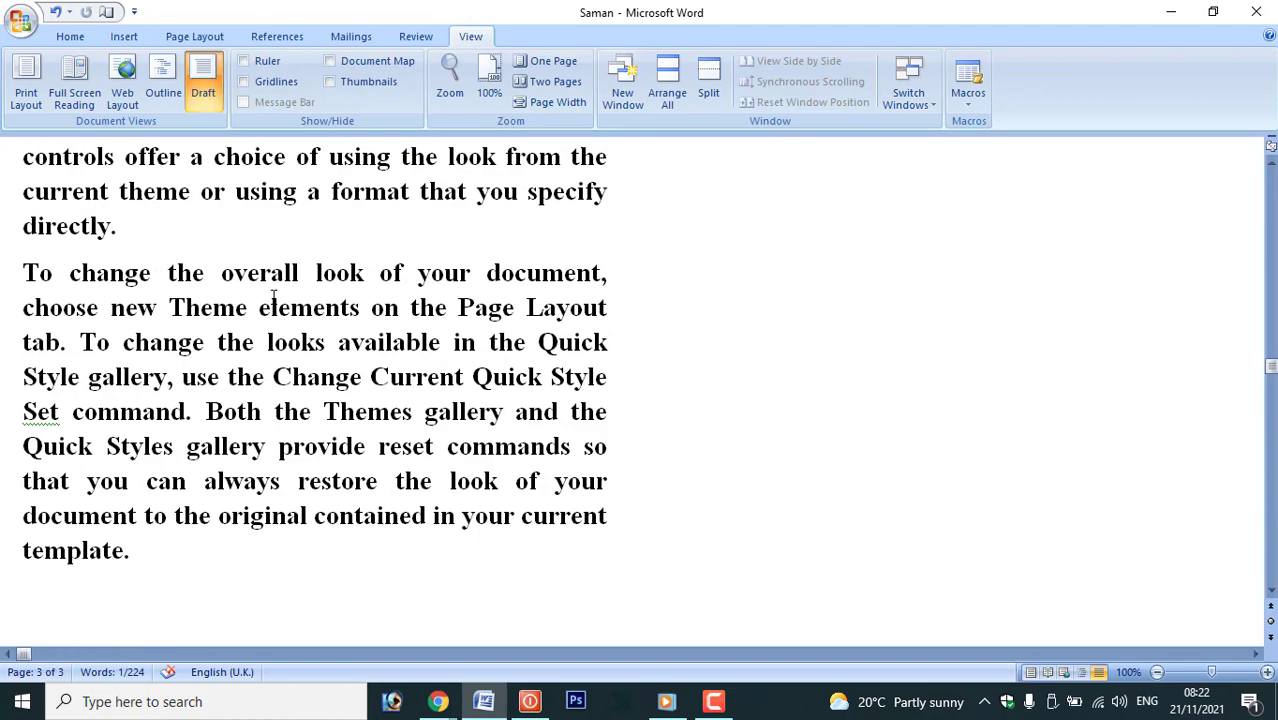
scroll(272, 297, up, 4)
scroll(273, 297, down, 12)
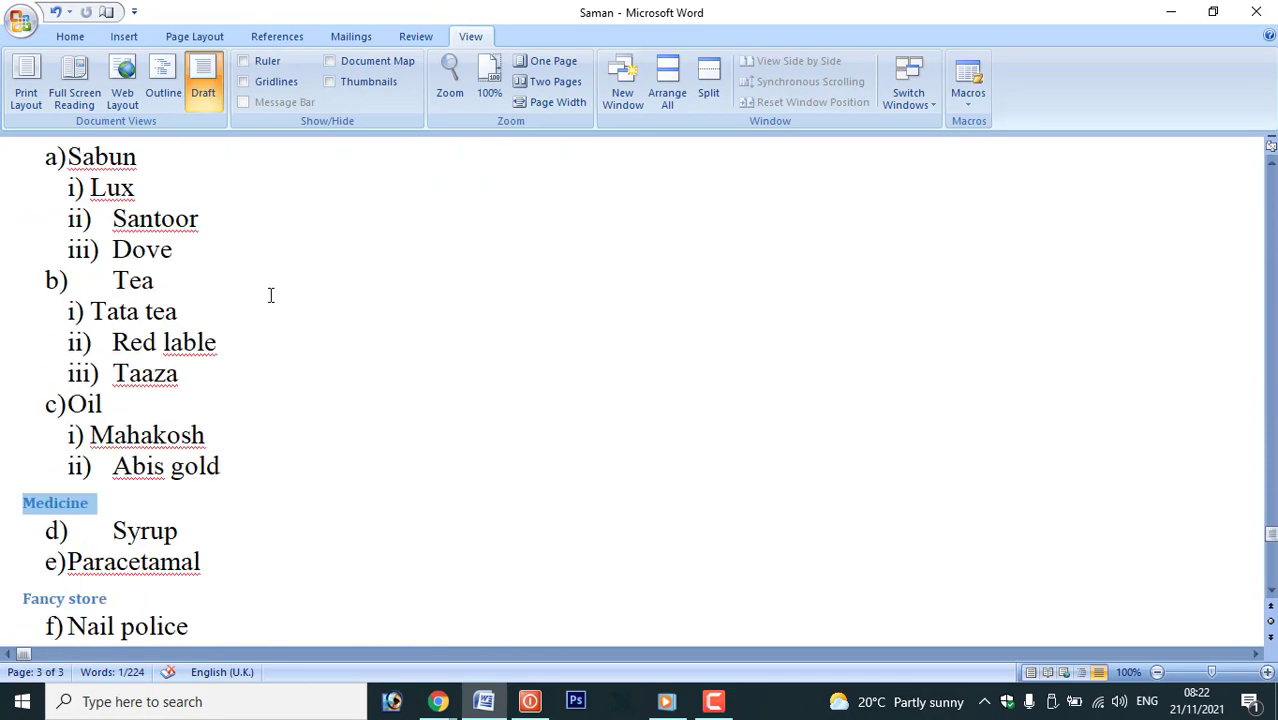
scroll(271, 300, up, 5)
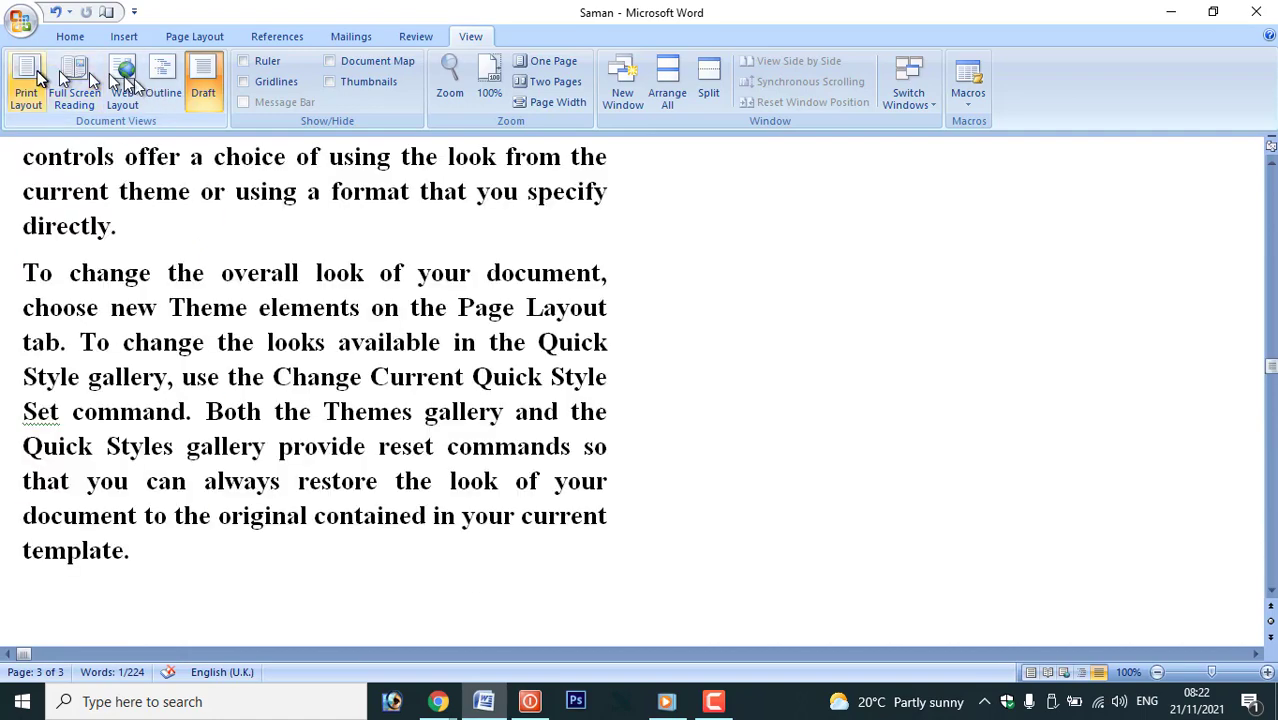
click(27, 80)
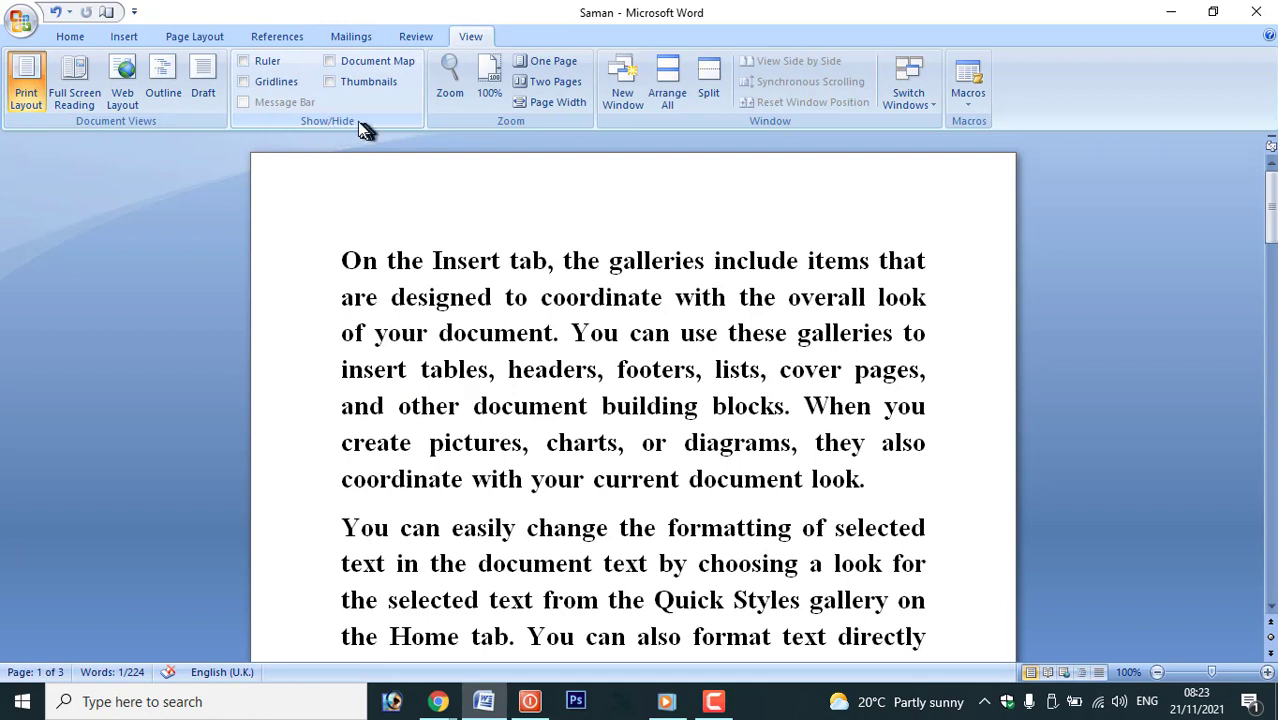
Show the ruler and the gridlines in the document
click(252, 64)
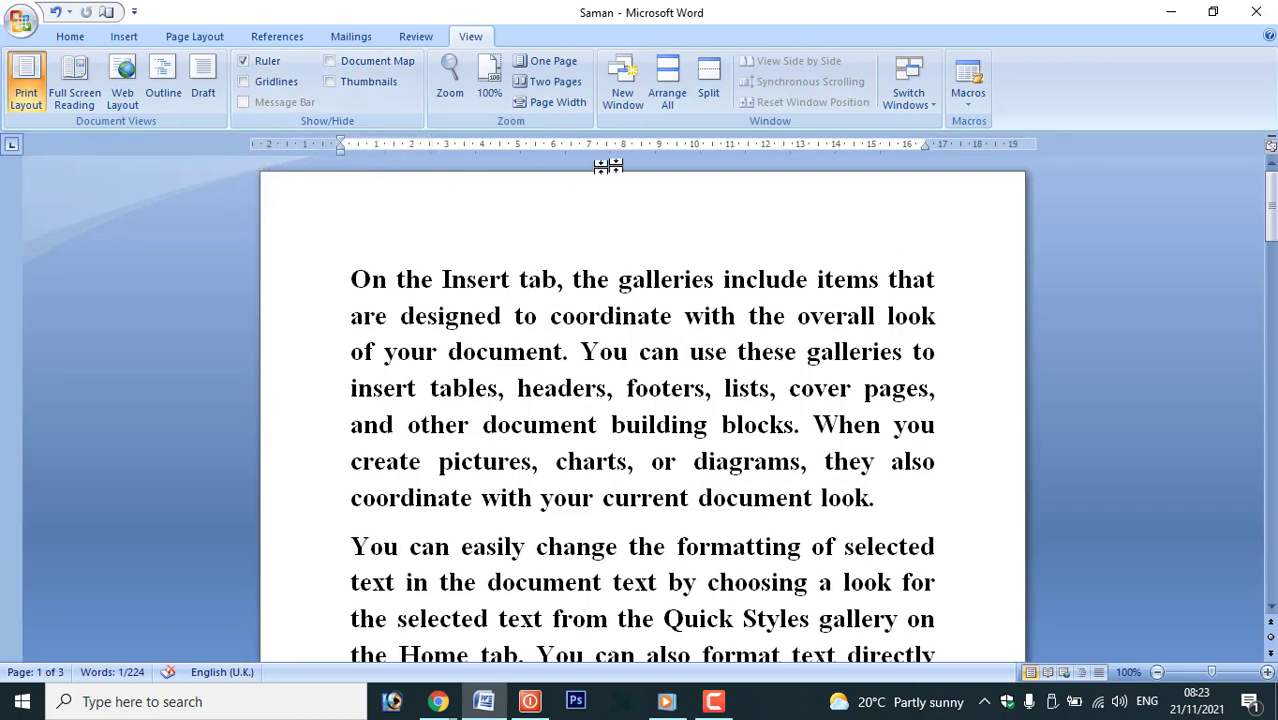
click(250, 62)
click(250, 62)
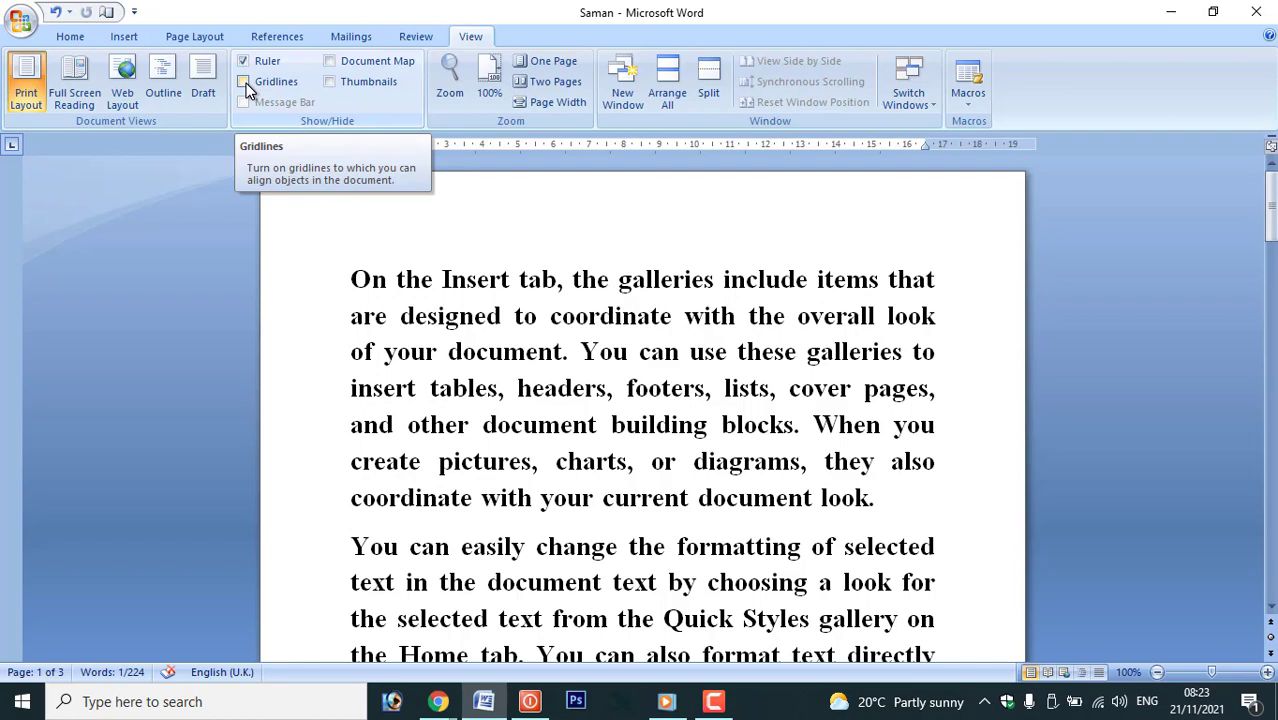
click(246, 83)
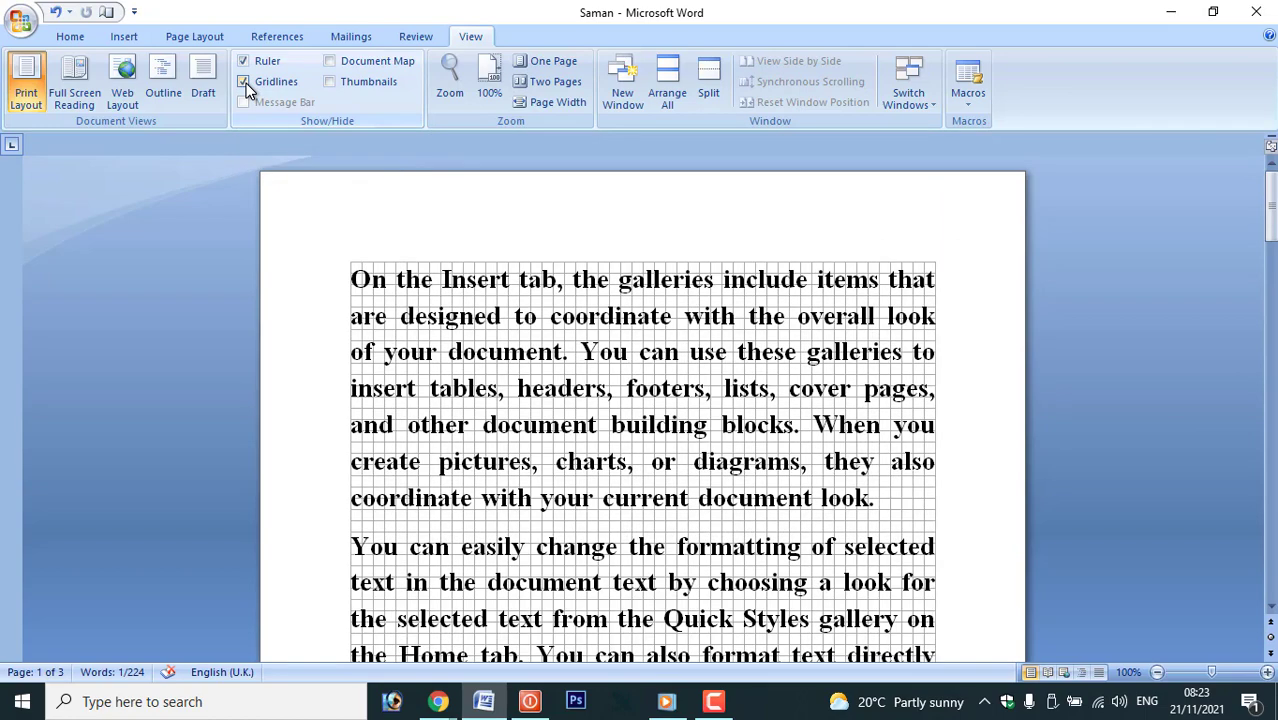
Draw a five-pointed star about 3.81 cm high and 4.76 cm wide on page 2's blank area and give it the orange shape style
scroll(565, 390, down, 15)
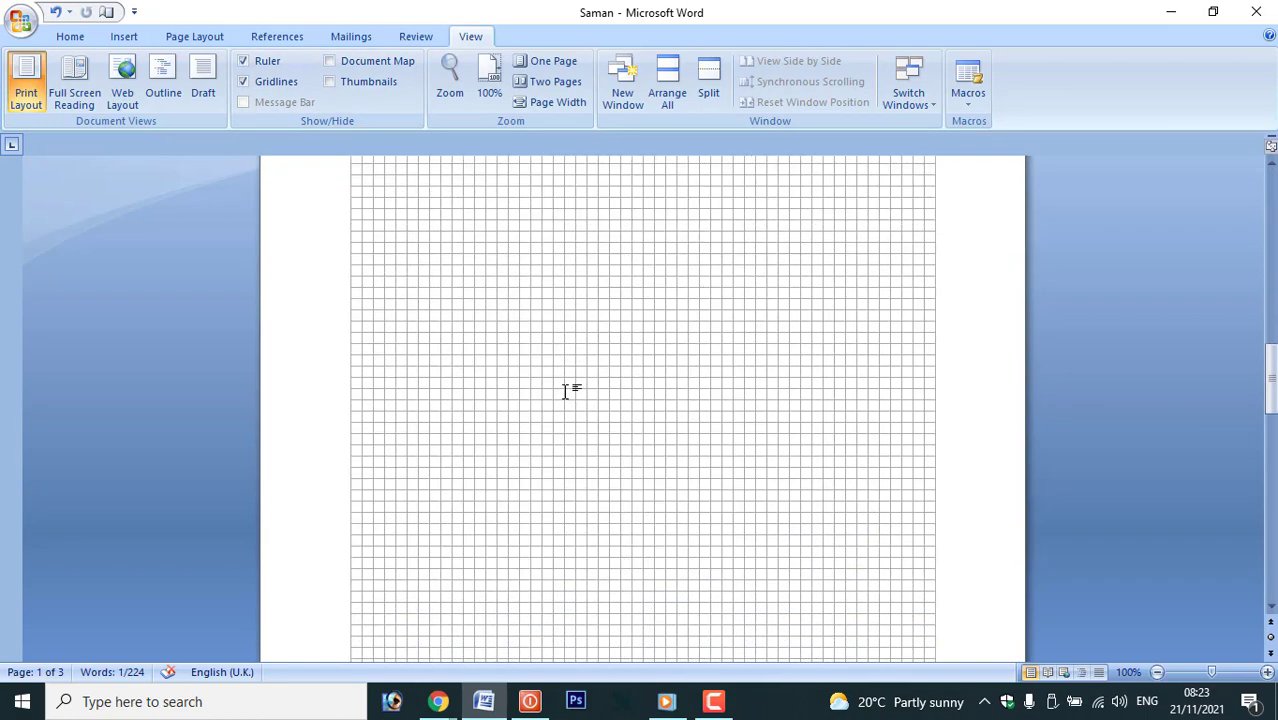
click(124, 37)
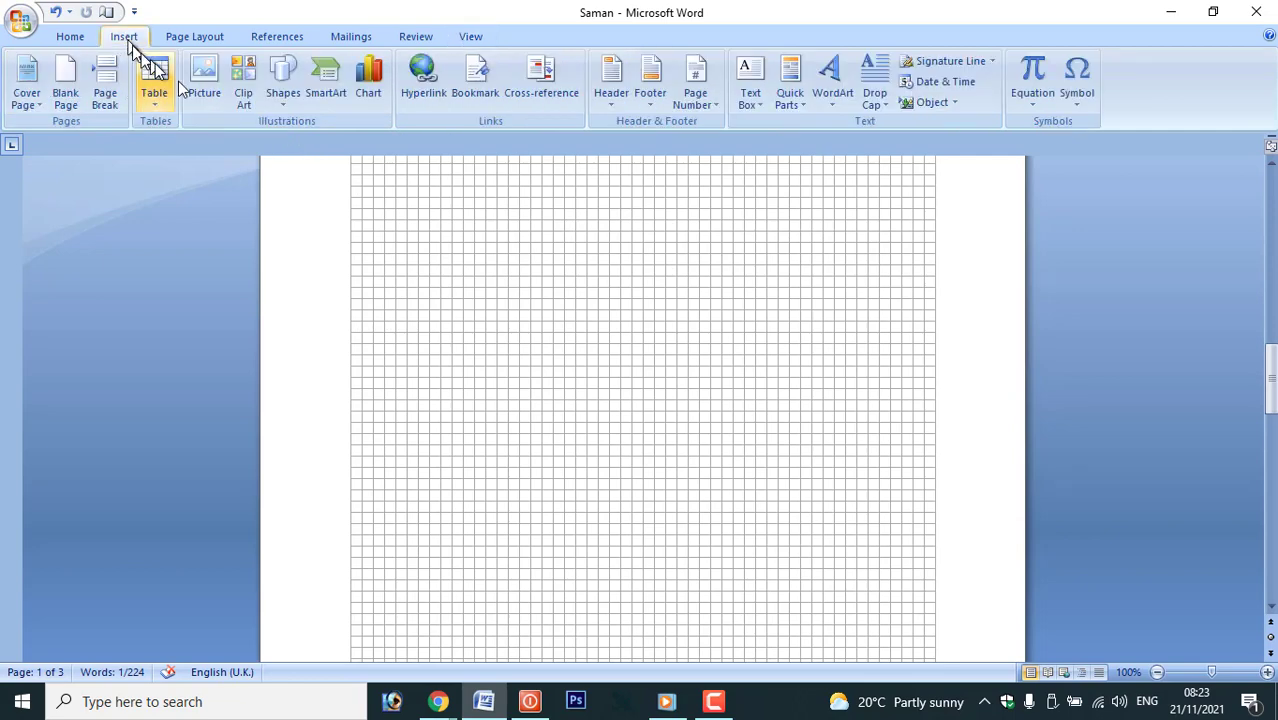
click(280, 108)
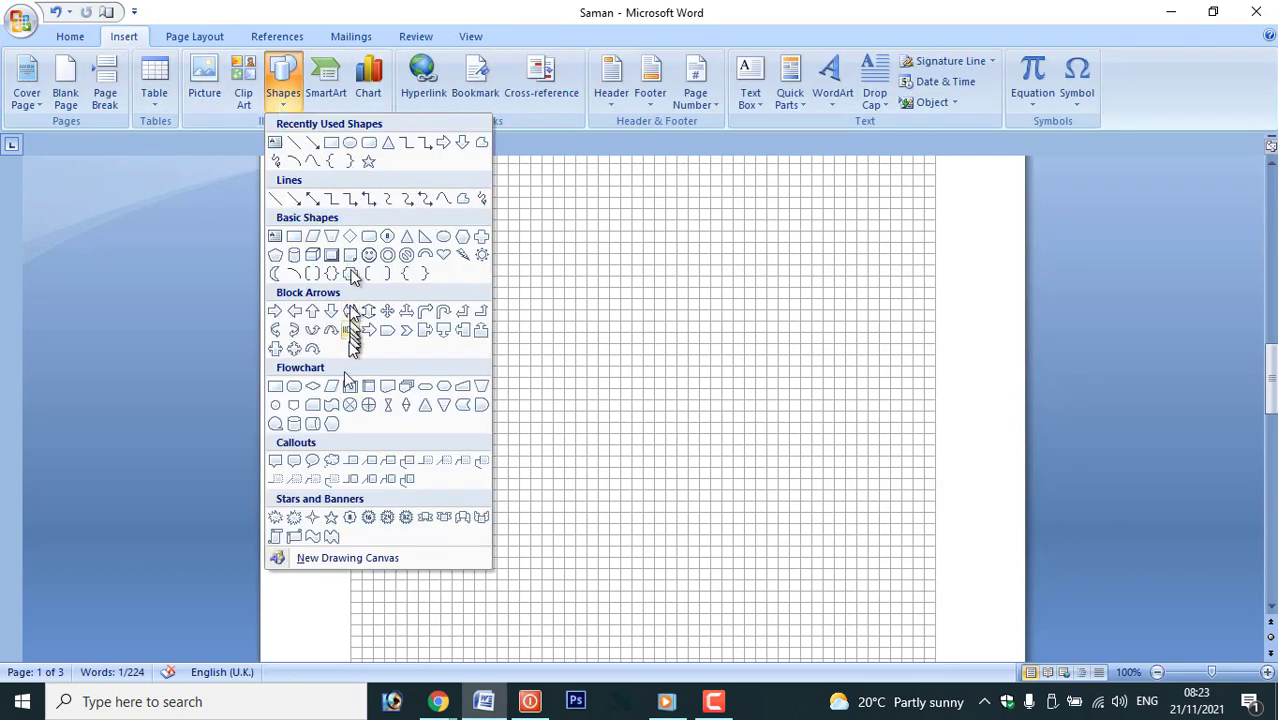
click(331, 517)
drag(384, 343, 553, 478)
click(518, 82)
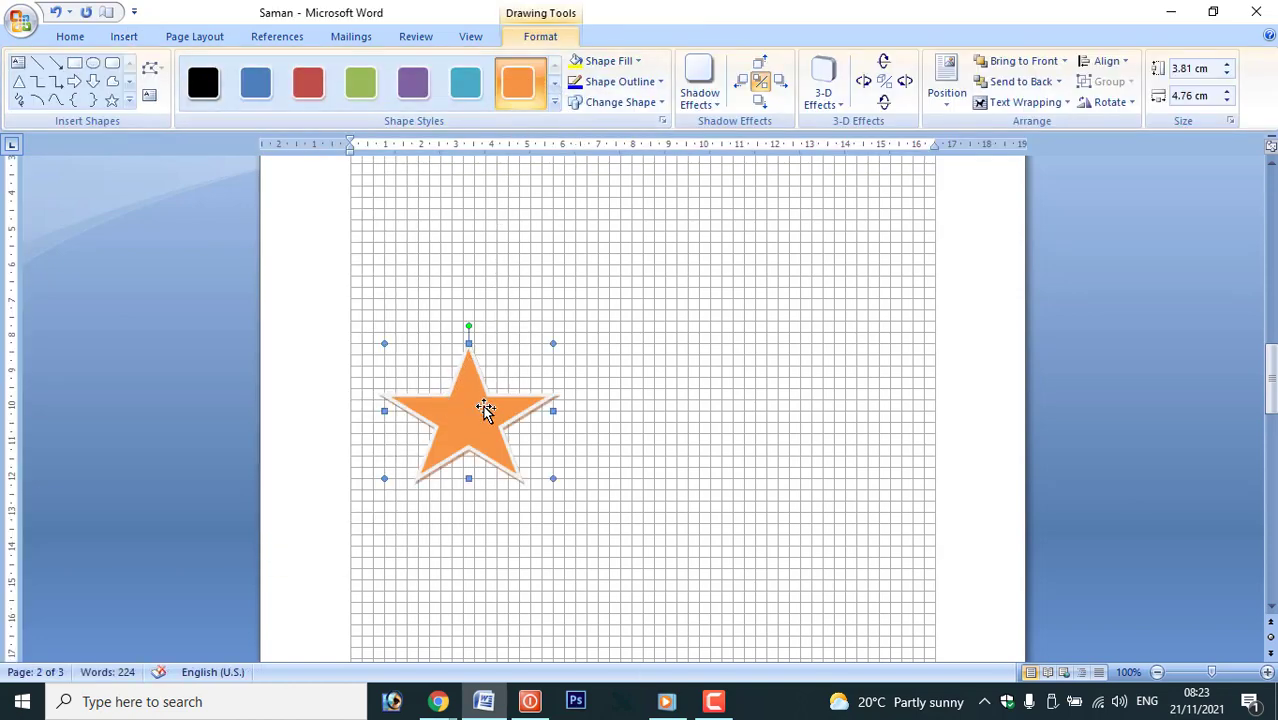
Place a copy of the orange star to the right of the first, level with it, and hide the gridlines
drag(484, 408, 677, 418)
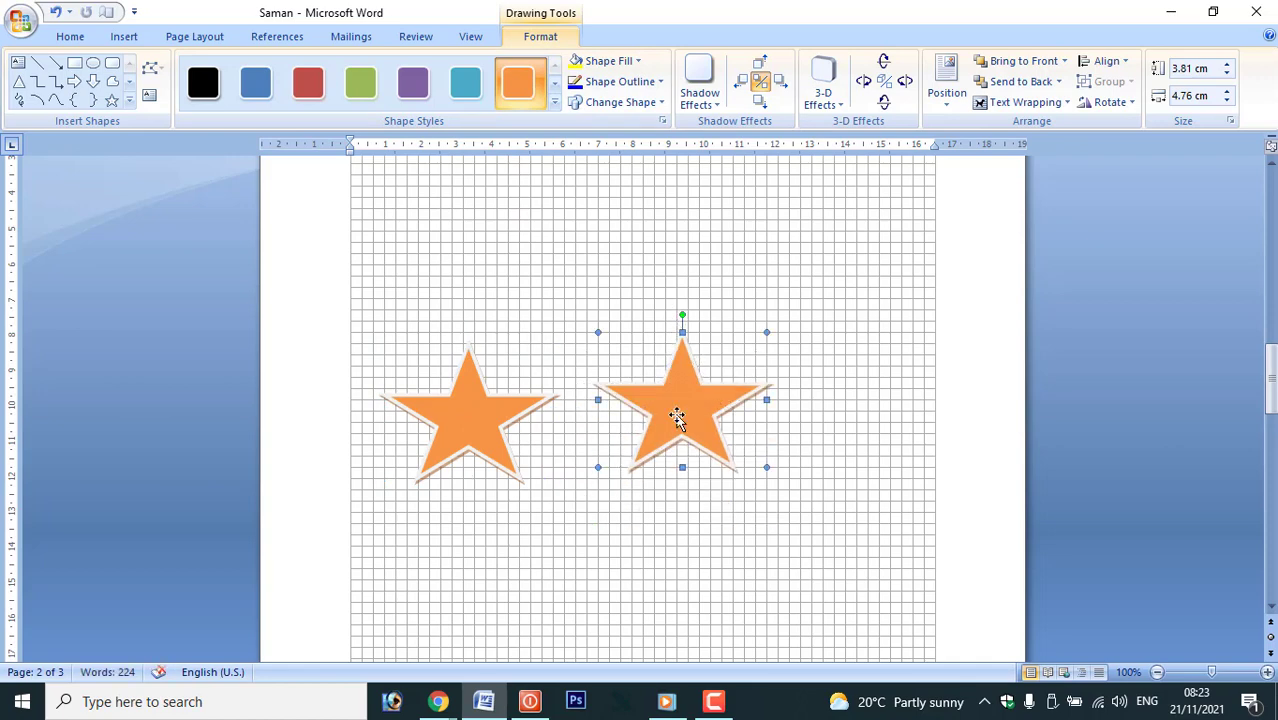
key(Down)
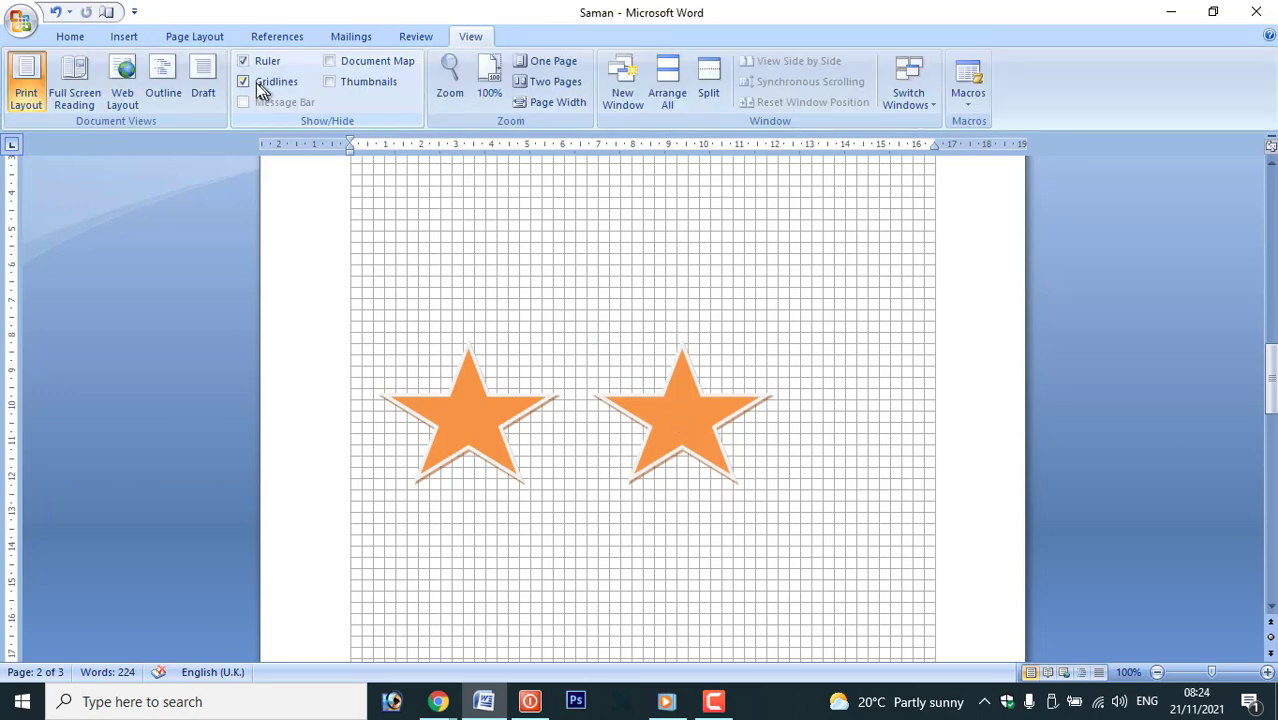
click(244, 83)
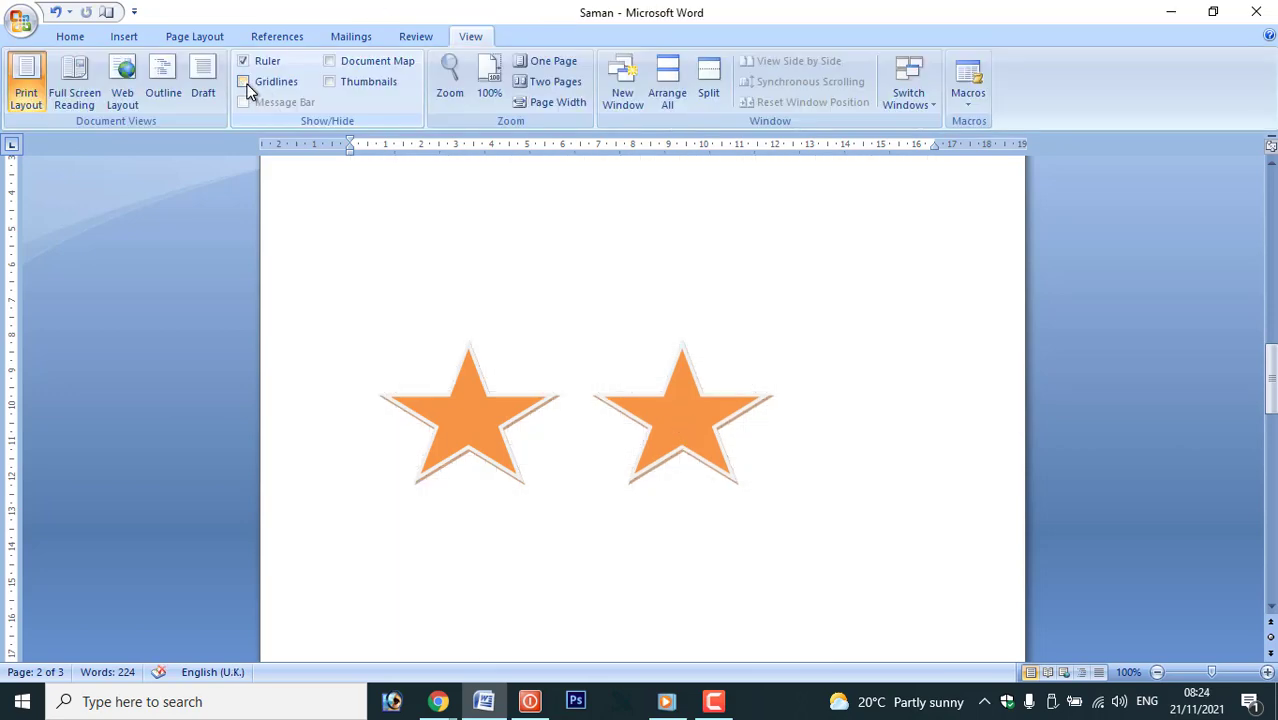
Show the Document Map with the document's headings and hide it again
click(352, 65)
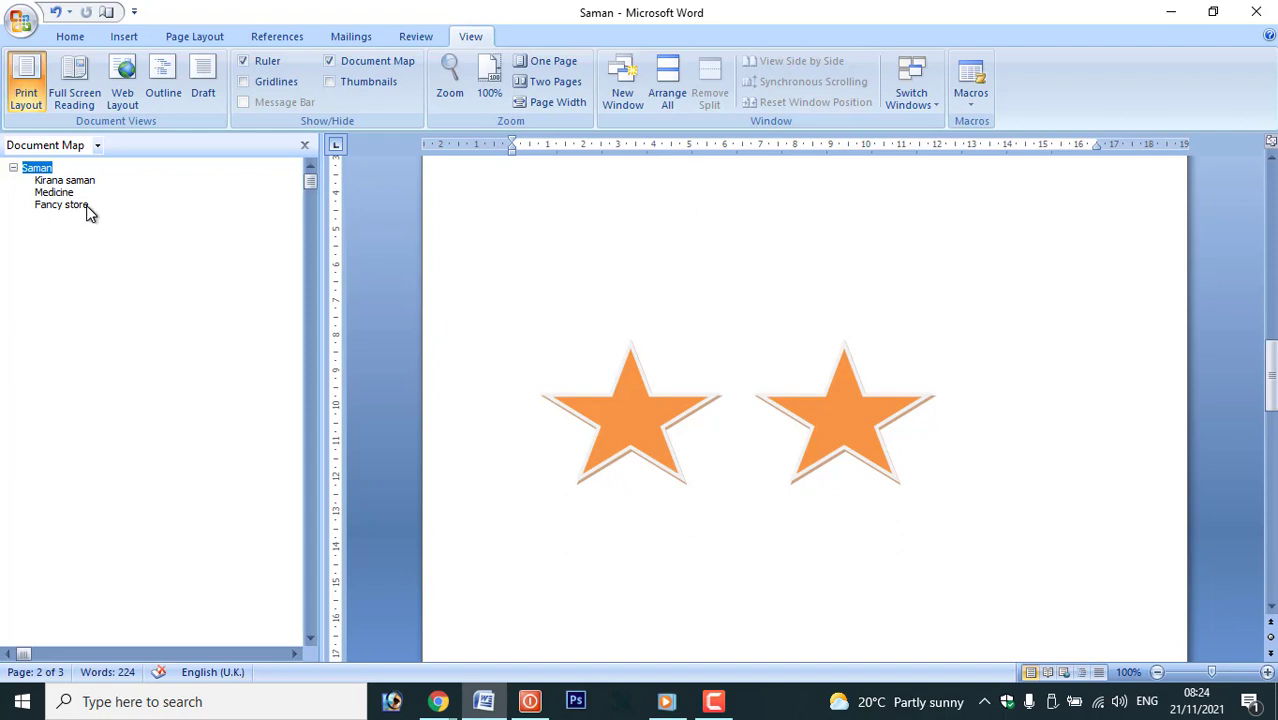
click(327, 63)
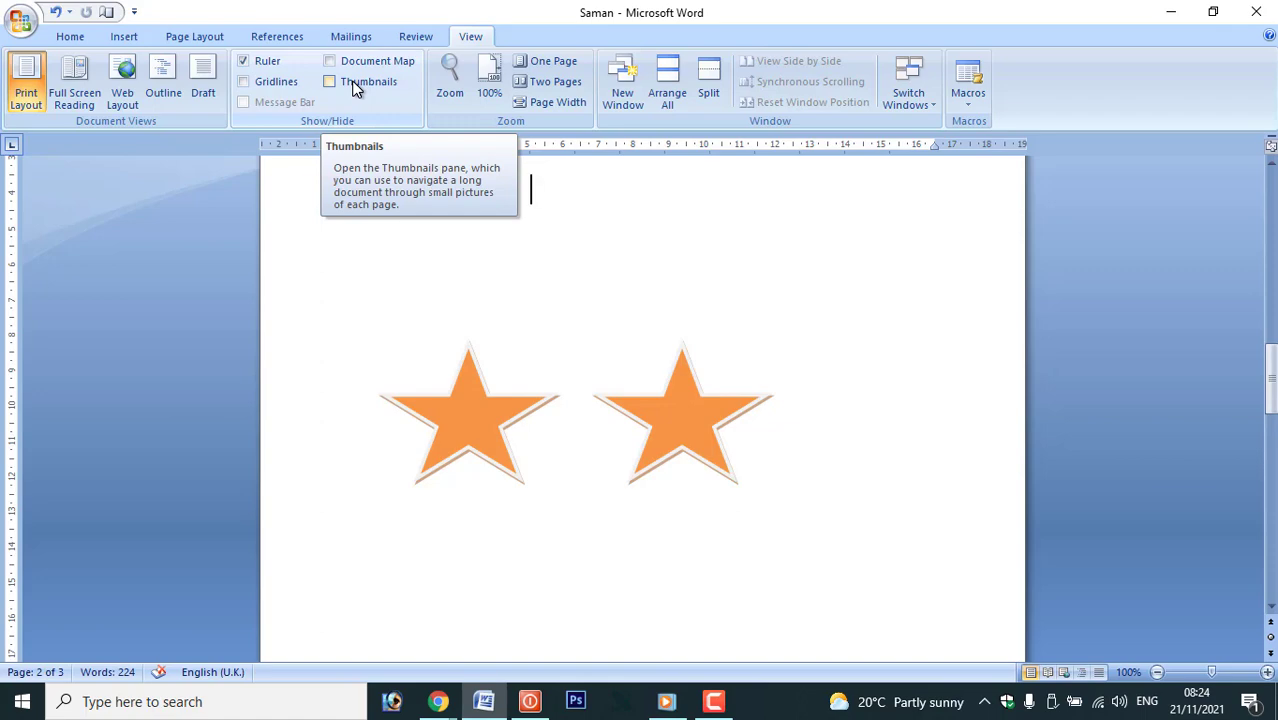
Show the page thumbnails, visit pages 1, 2 and 3 through them, return to page 1 and hide the thumbnails
click(355, 87)
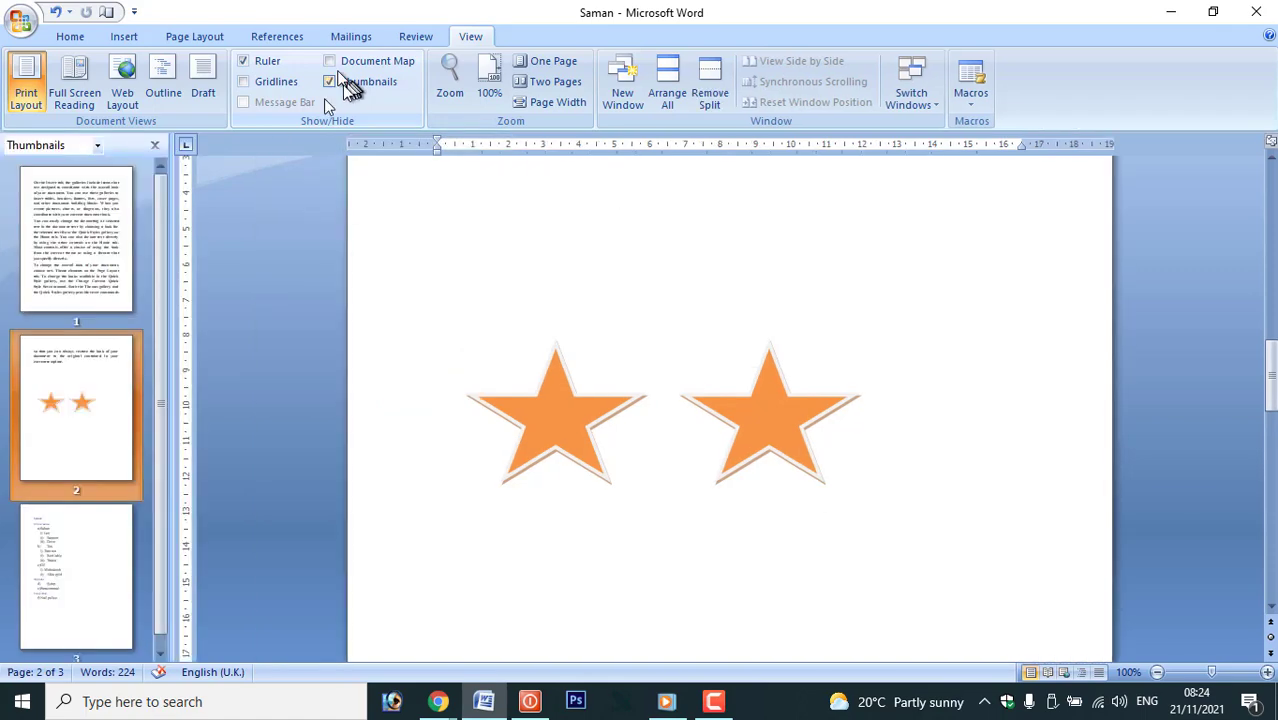
click(72, 243)
click(89, 402)
click(88, 565)
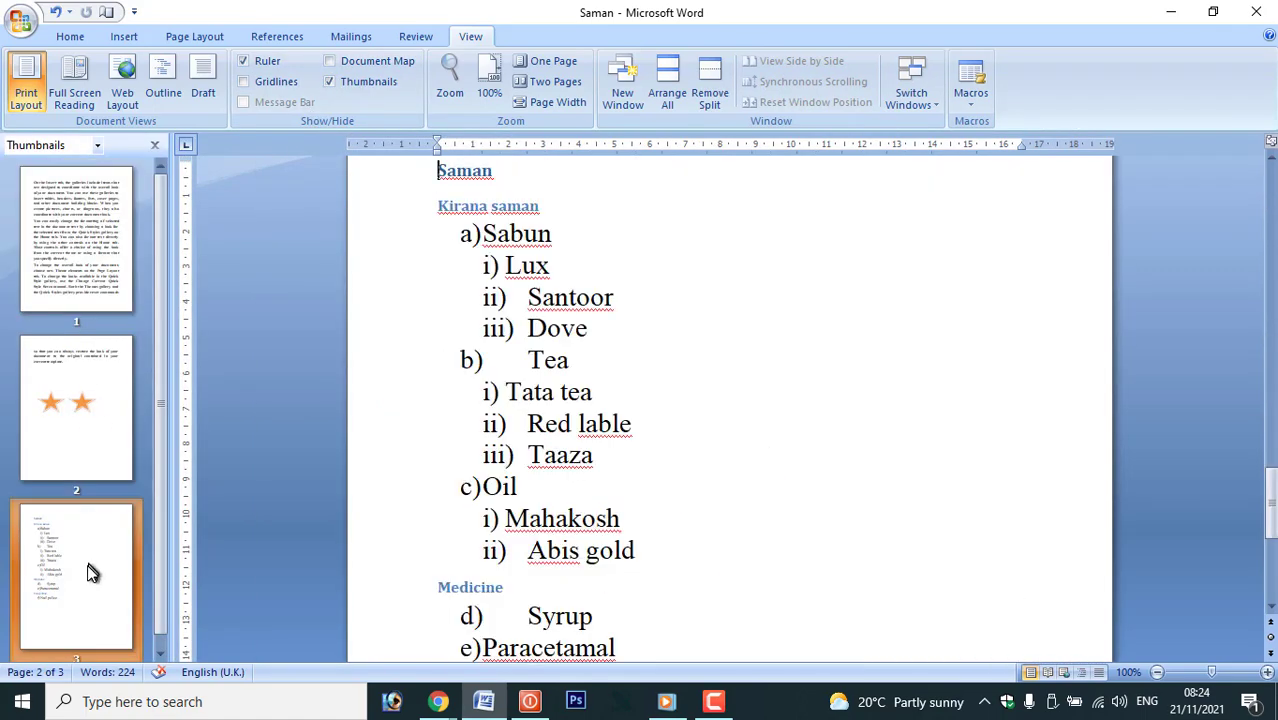
click(84, 260)
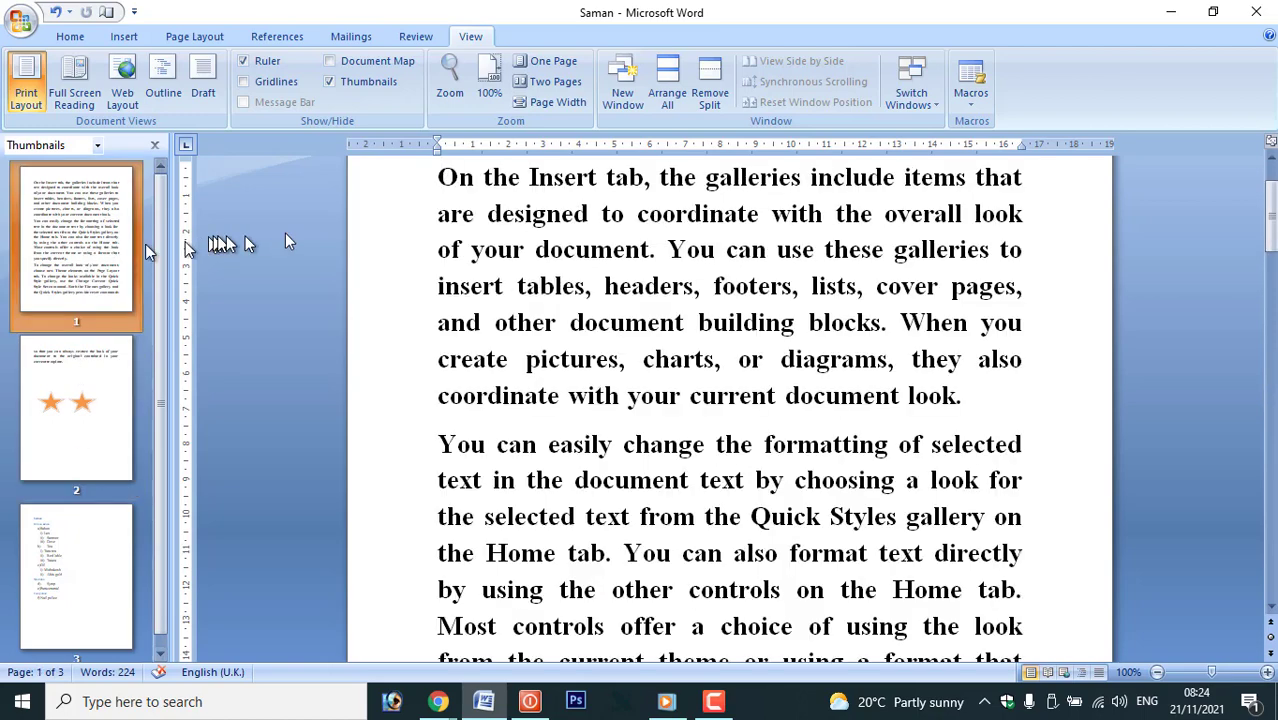
click(329, 81)
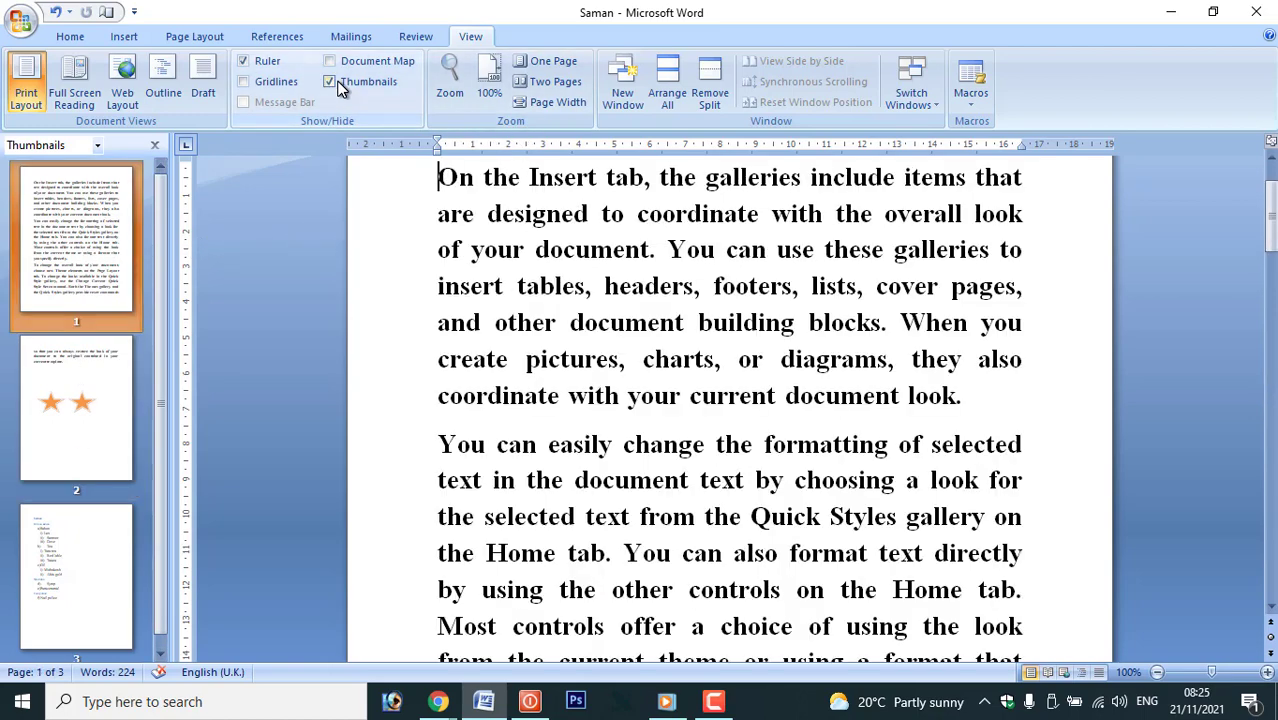
Zoom the document to 200% and enlarge it further to 436%
click(459, 82)
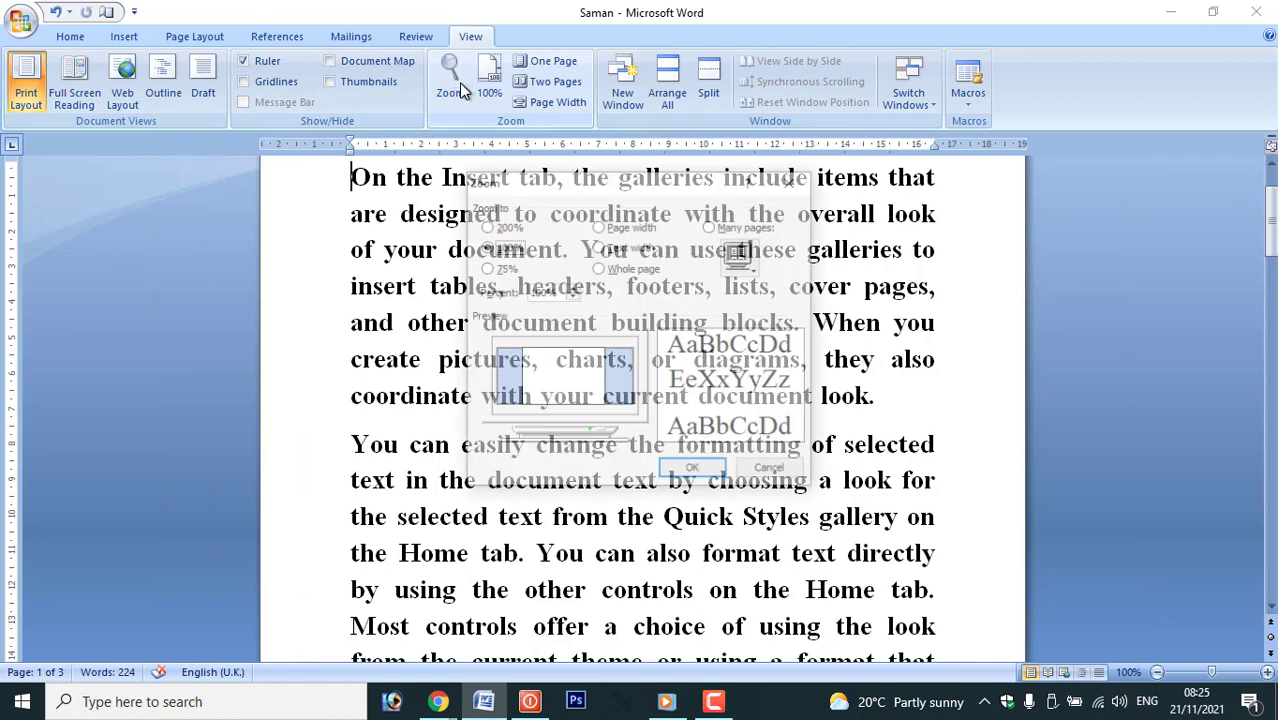
click(500, 226)
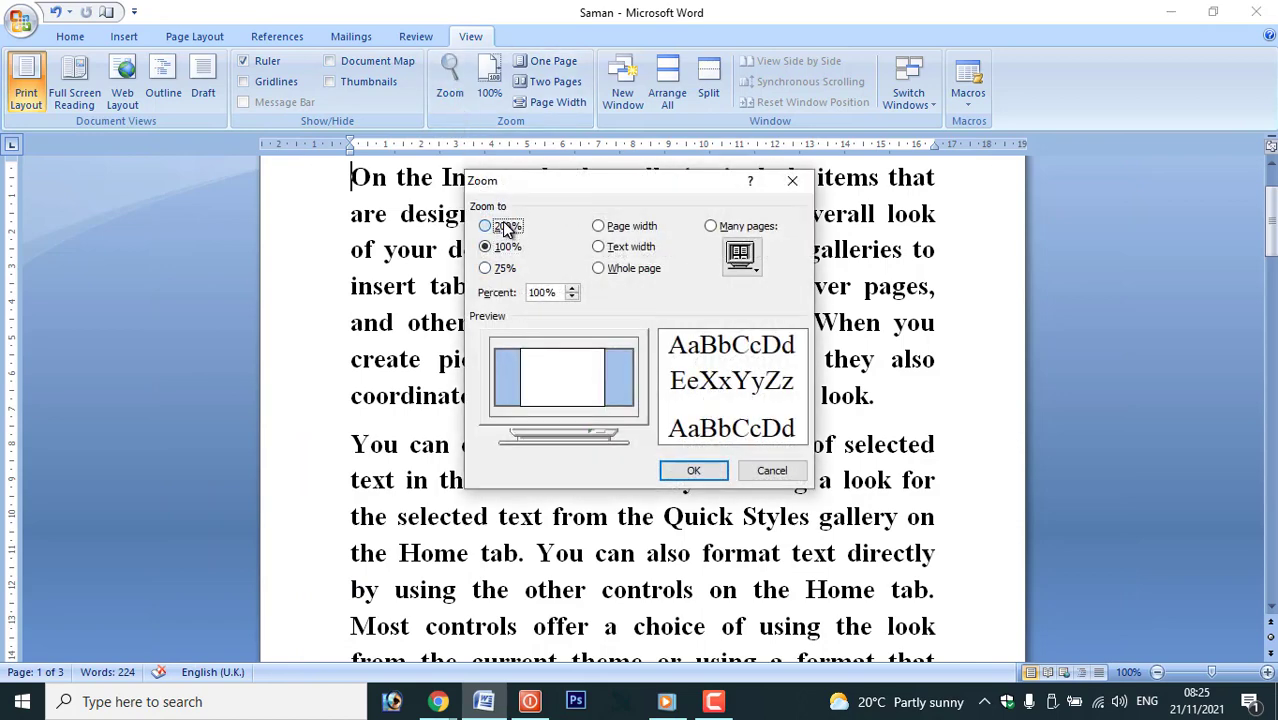
click(693, 470)
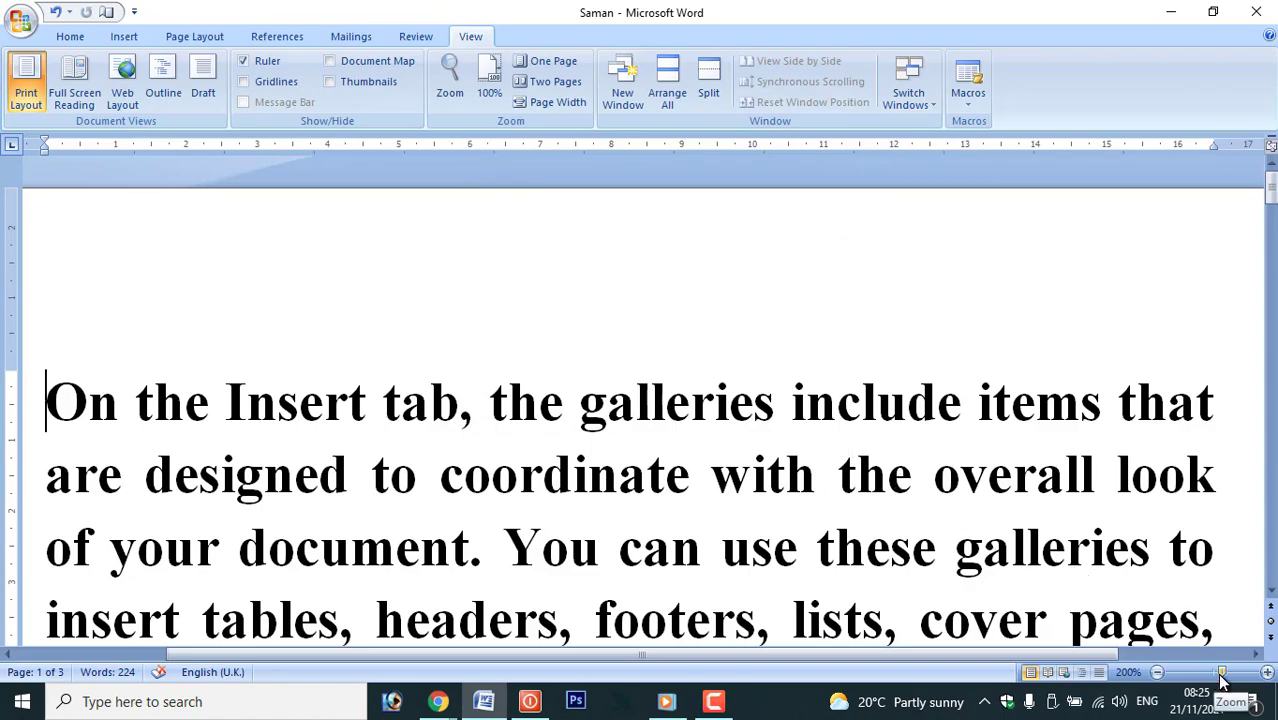
drag(1221, 680, 1247, 680)
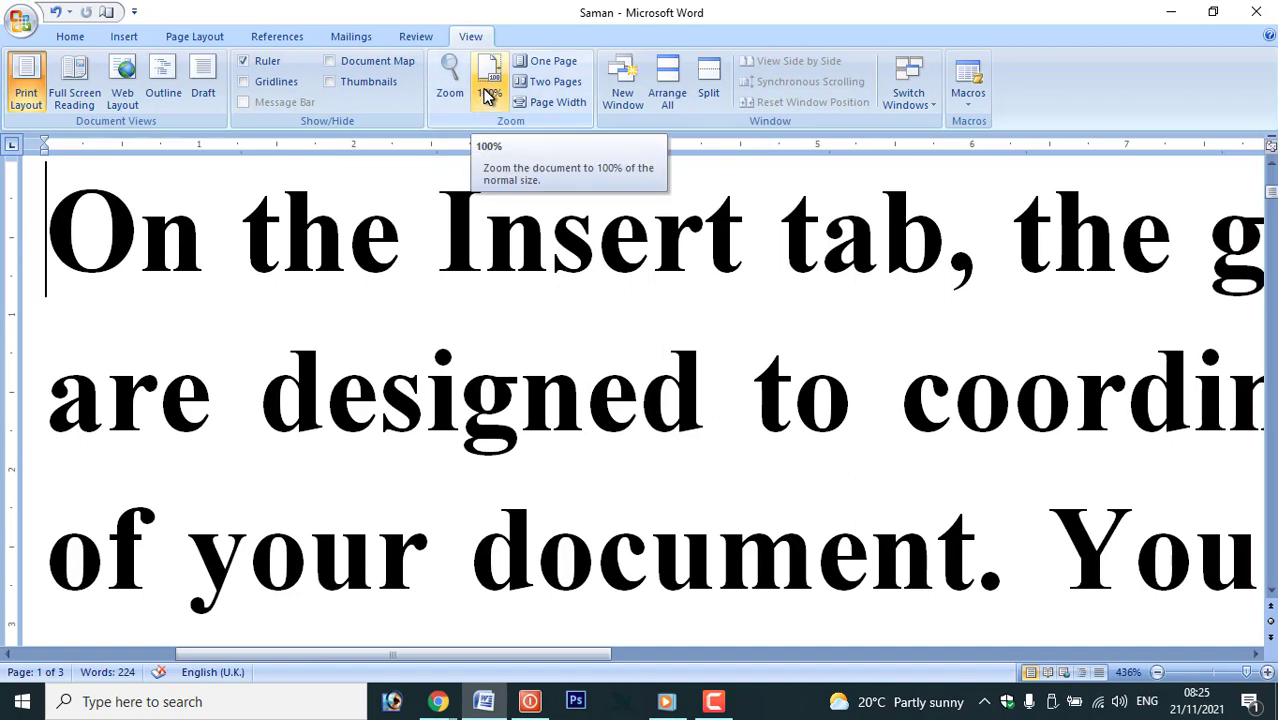
Reset the zoom to 100%, try the One Page and Two Pages zooms, and fit the document to Page Width
click(487, 93)
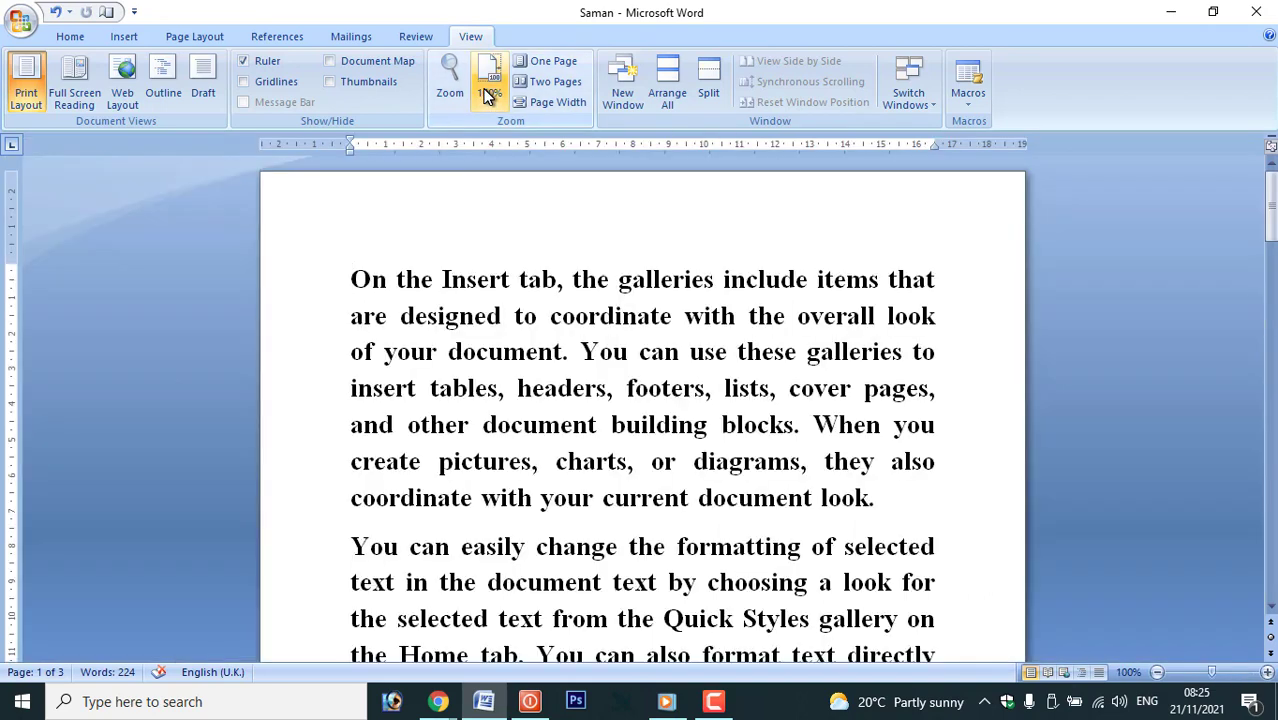
click(538, 62)
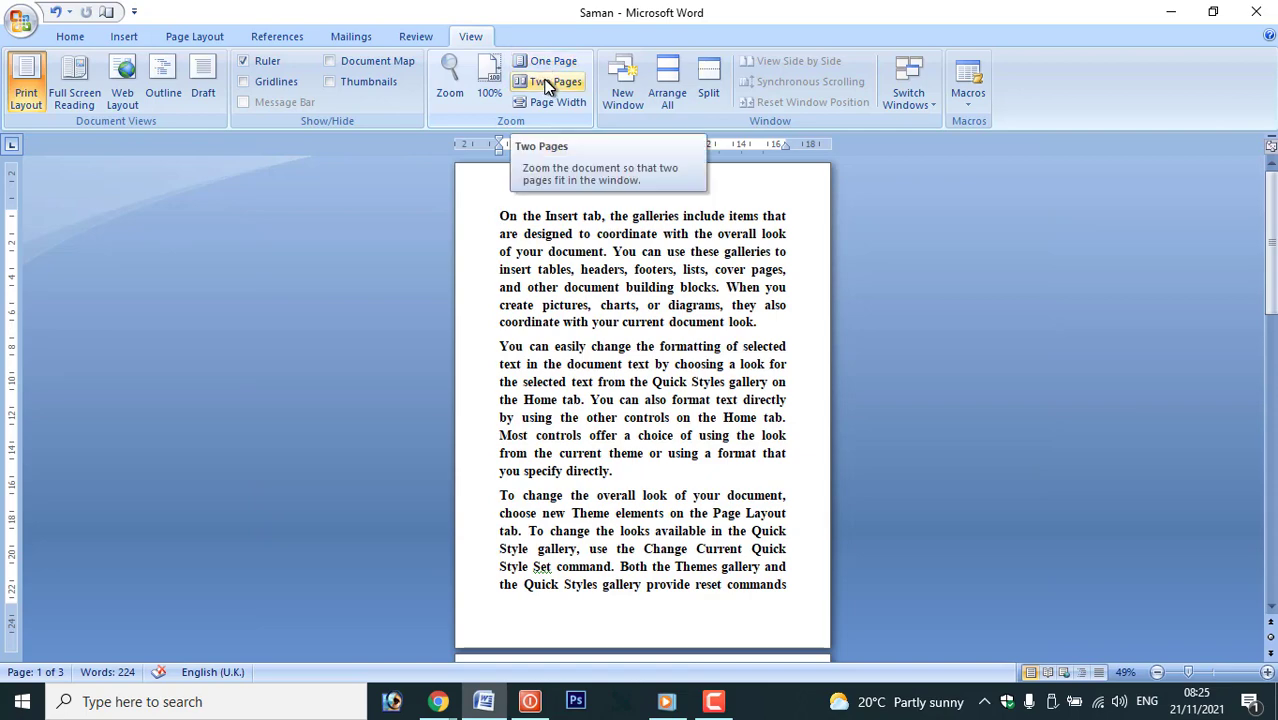
click(548, 84)
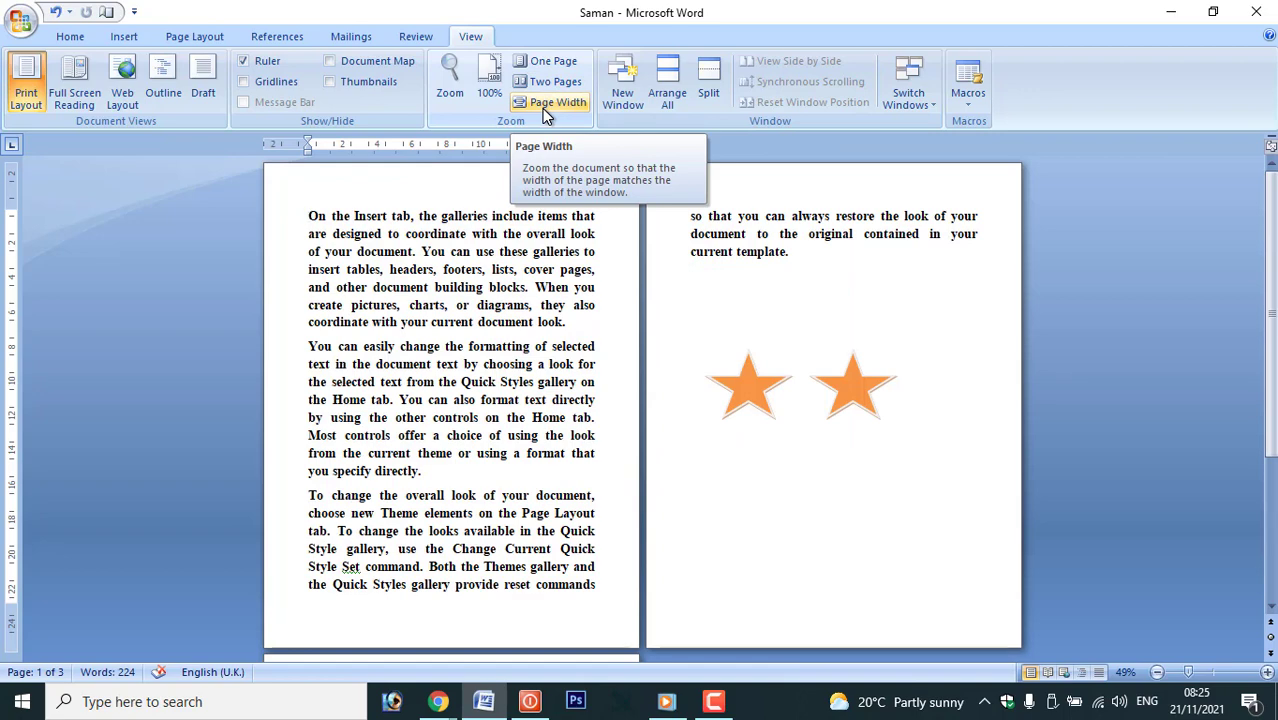
click(545, 108)
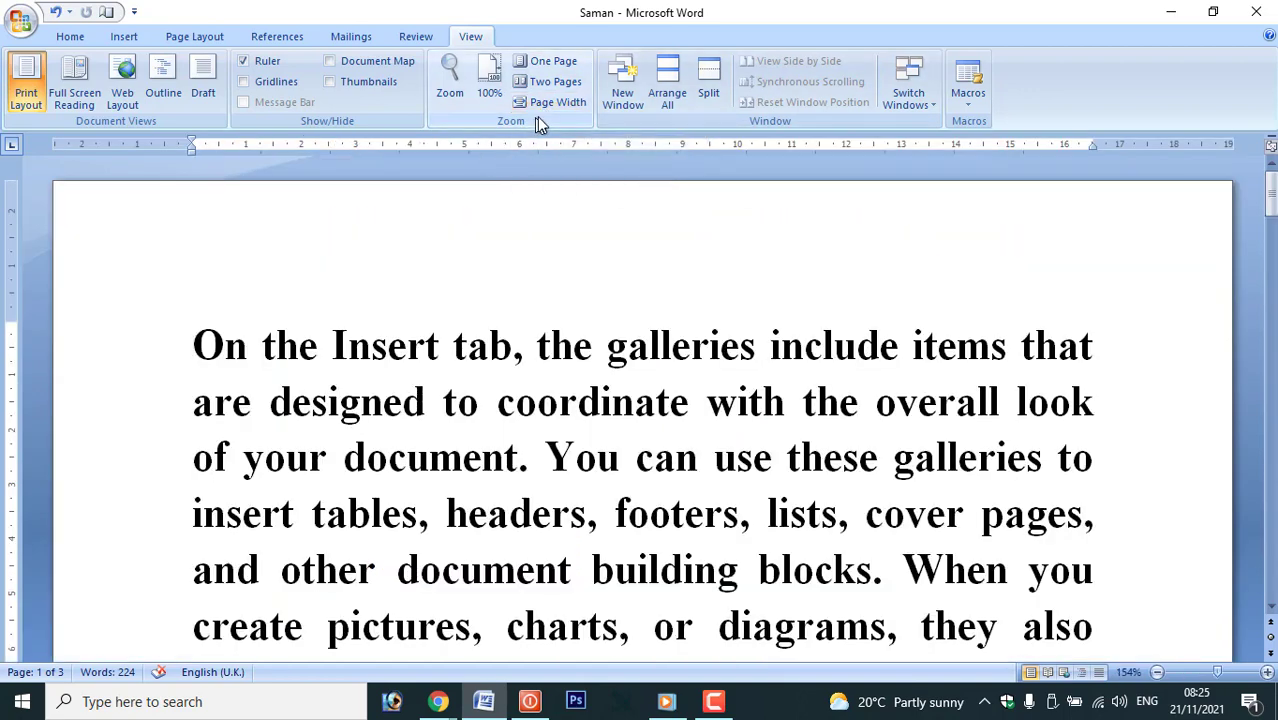
Open a second window of the same document and arrange all open windows on the screen
click(632, 109)
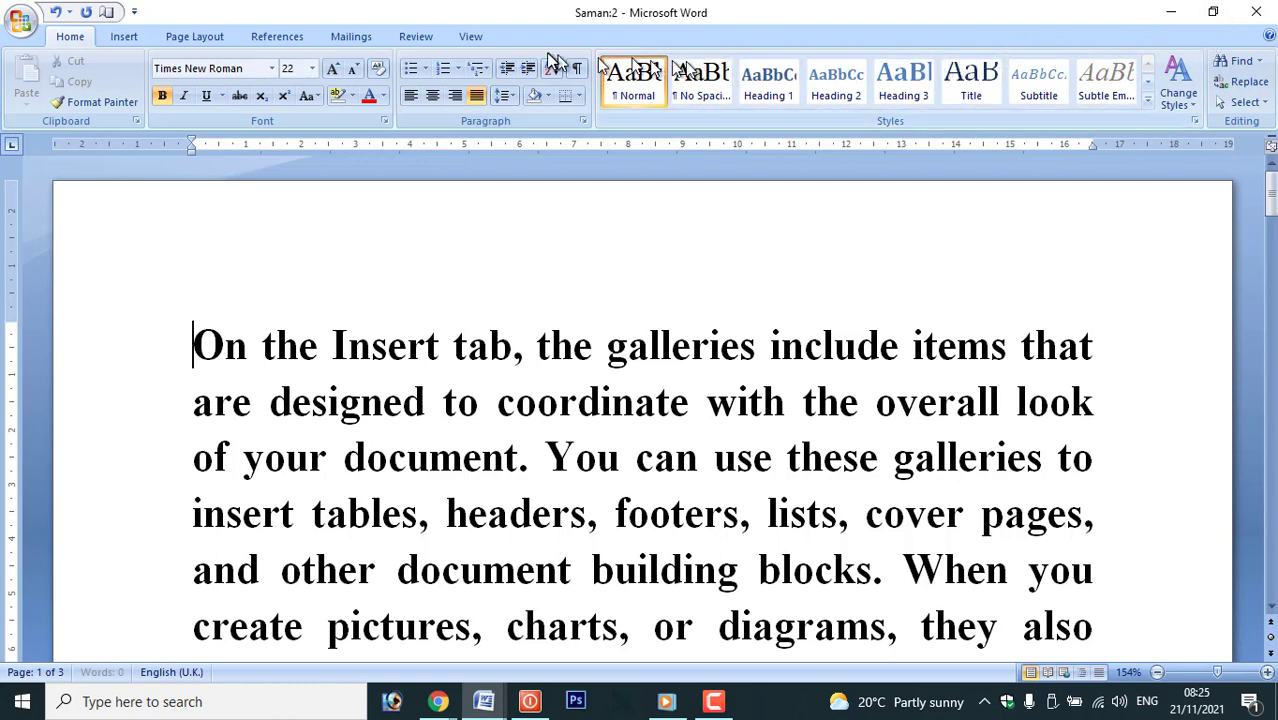
click(493, 41)
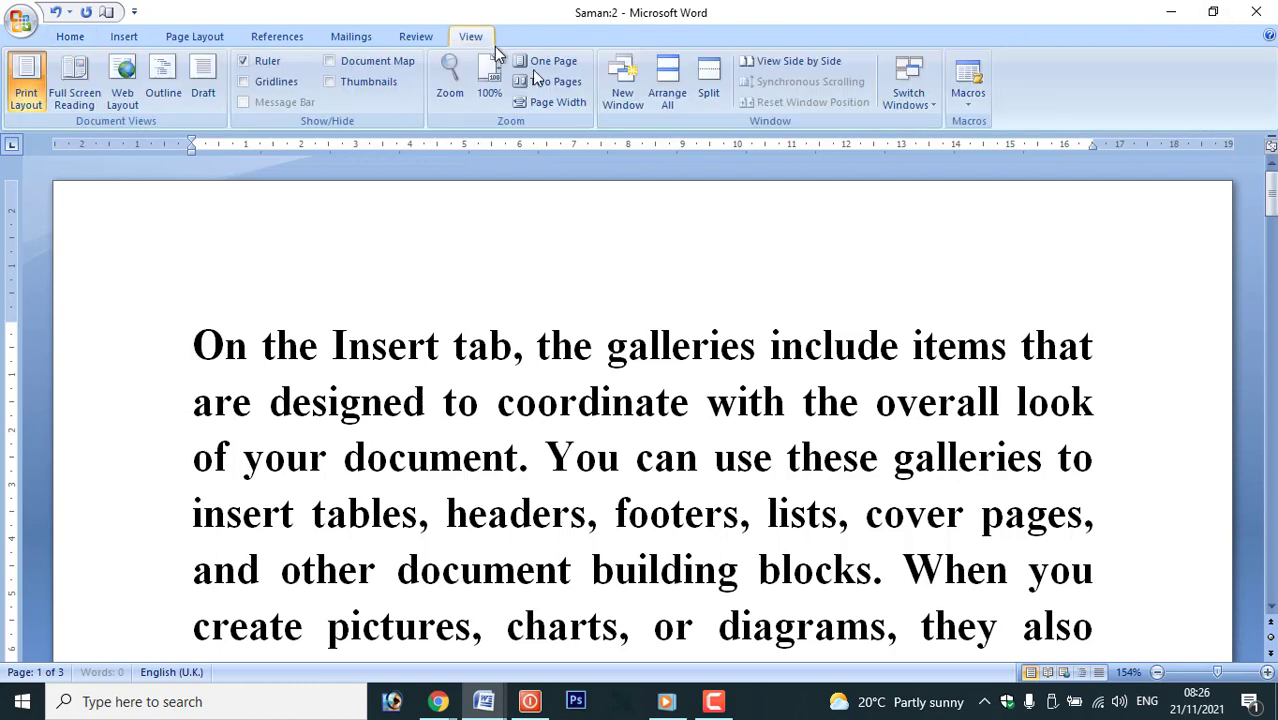
click(673, 107)
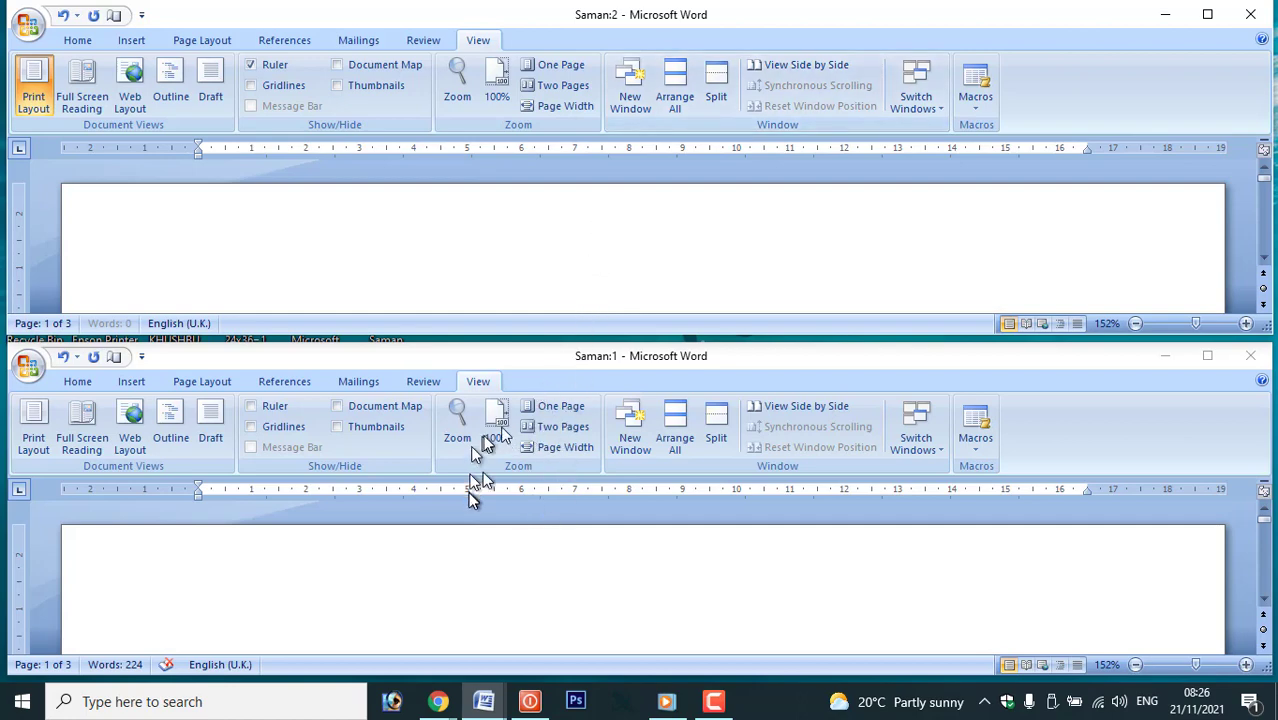
Extend the upper document window slightly downward and place the cursor in the lower window
drag(579, 341, 579, 366)
scroll(531, 303, up, 2)
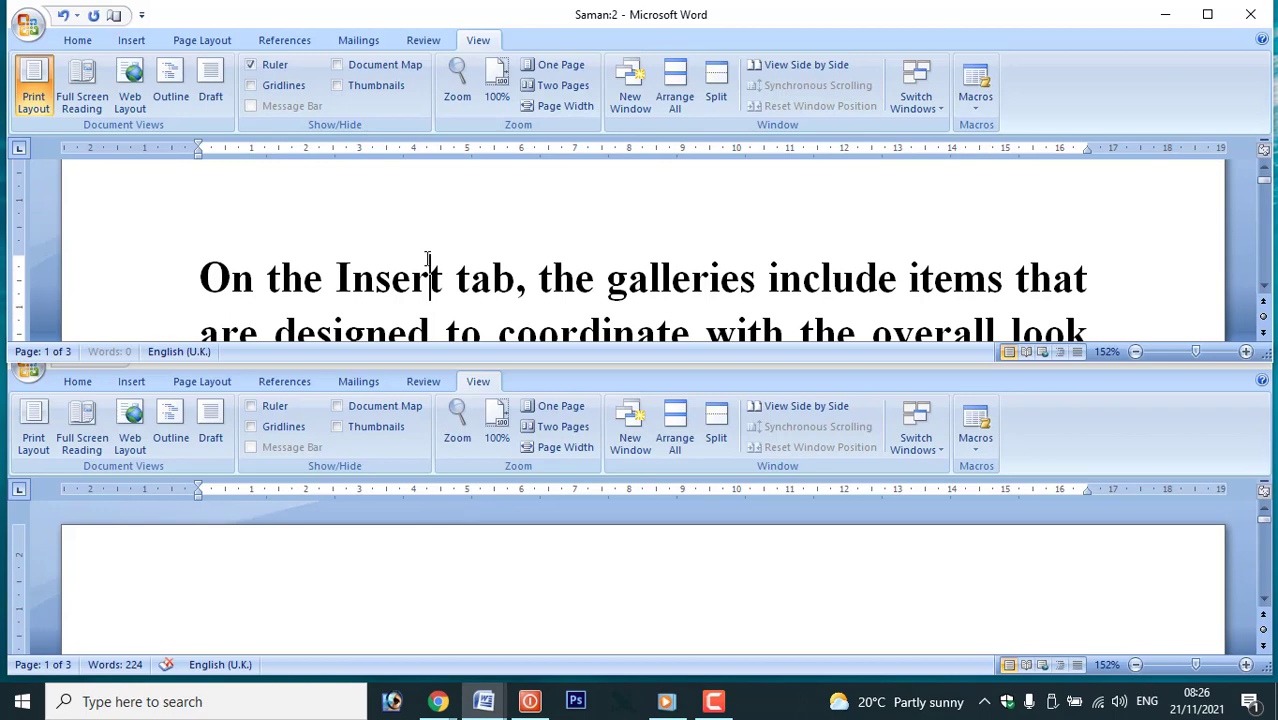
click(175, 585)
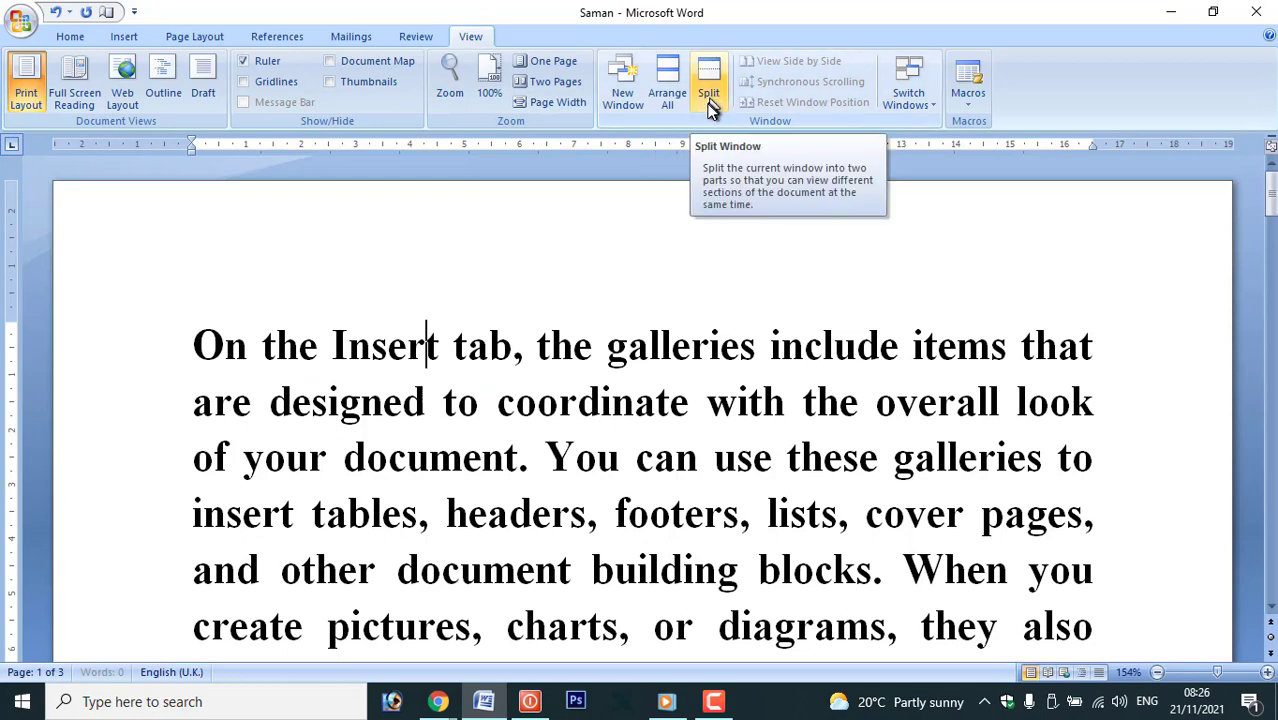
Split the document window below the third line of text to browse the lower pane separately, and remove the split
click(709, 100)
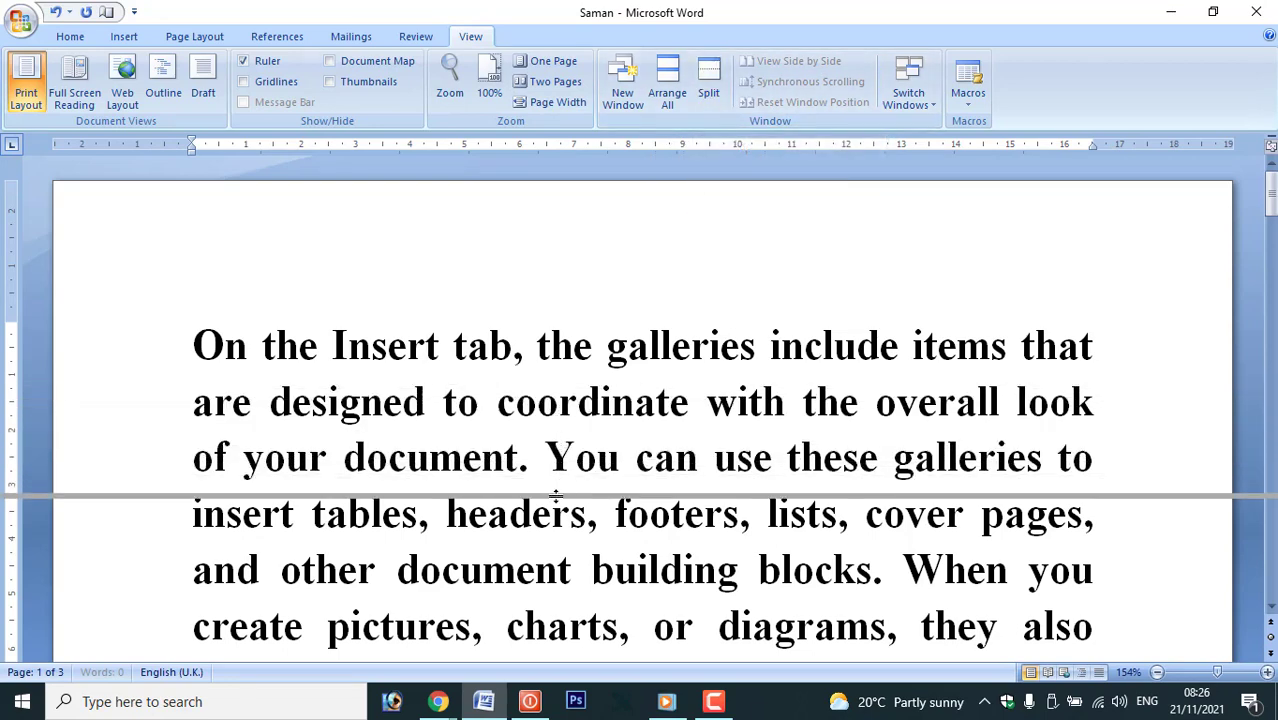
click(556, 495)
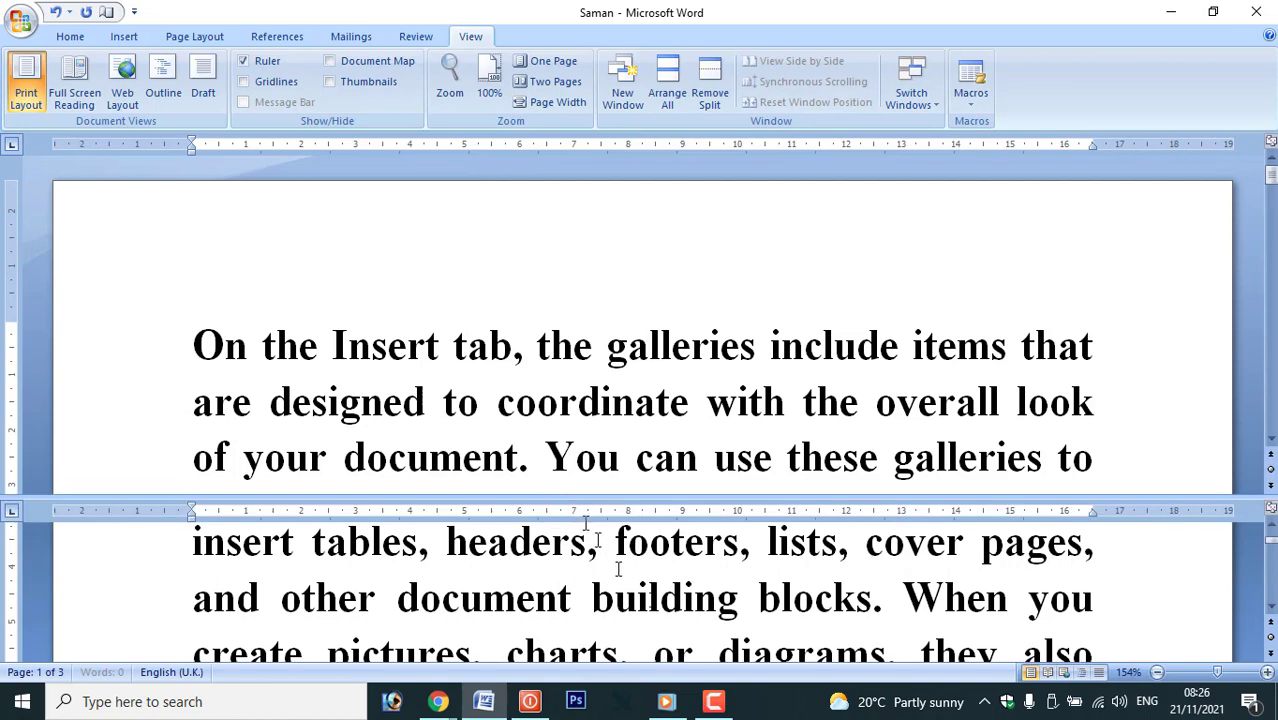
scroll(620, 565, down, 5)
scroll(660, 572, up, 1)
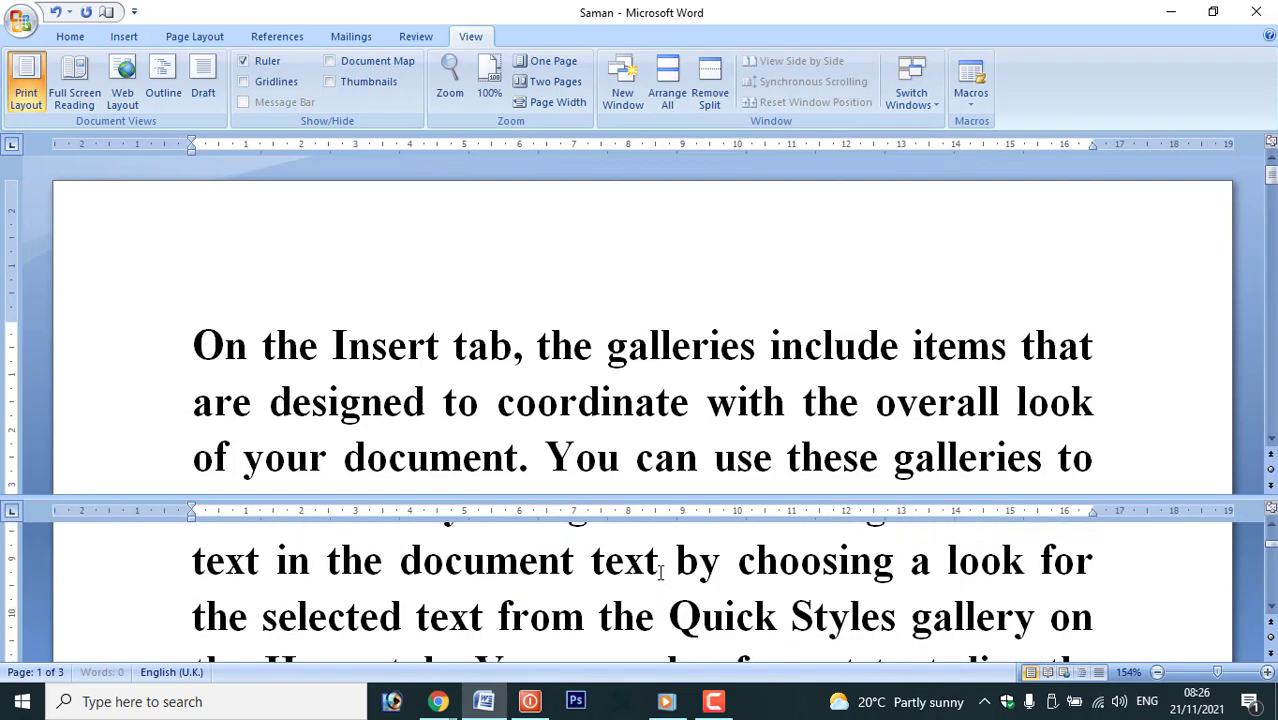
scroll(660, 572, down, 4)
scroll(660, 572, up, 6)
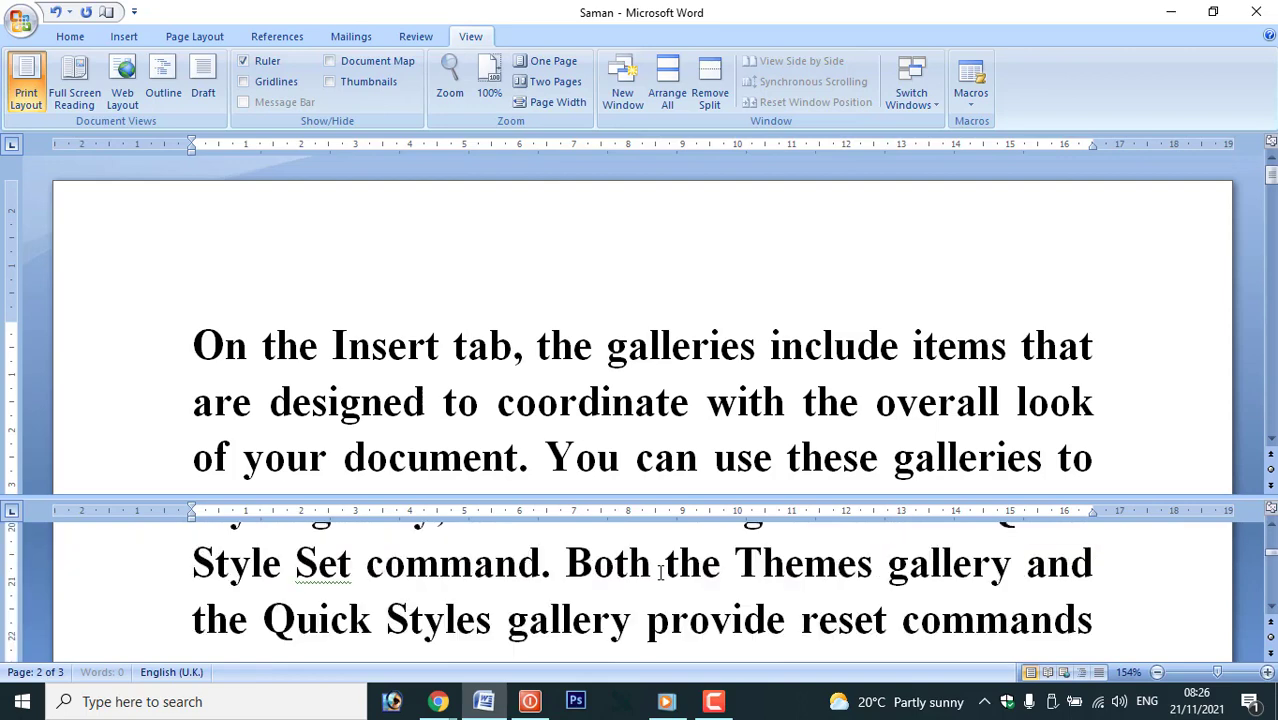
scroll(661, 569, down, 6)
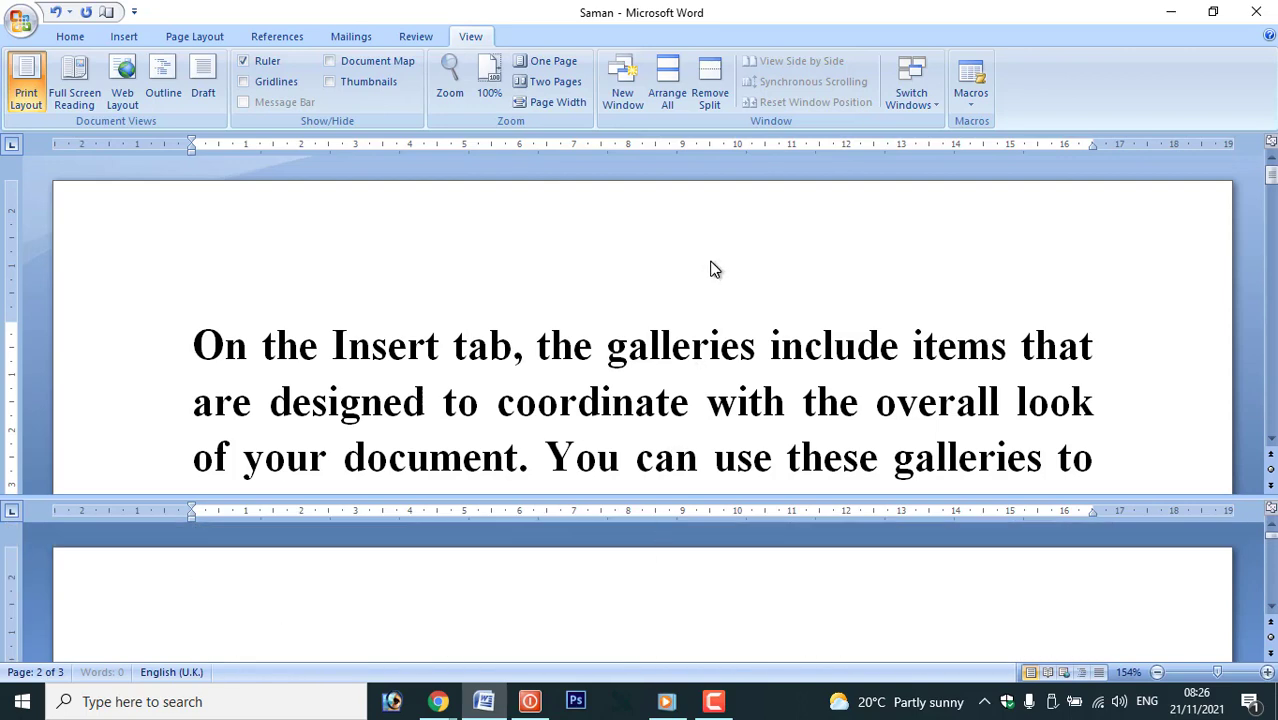
click(707, 98)
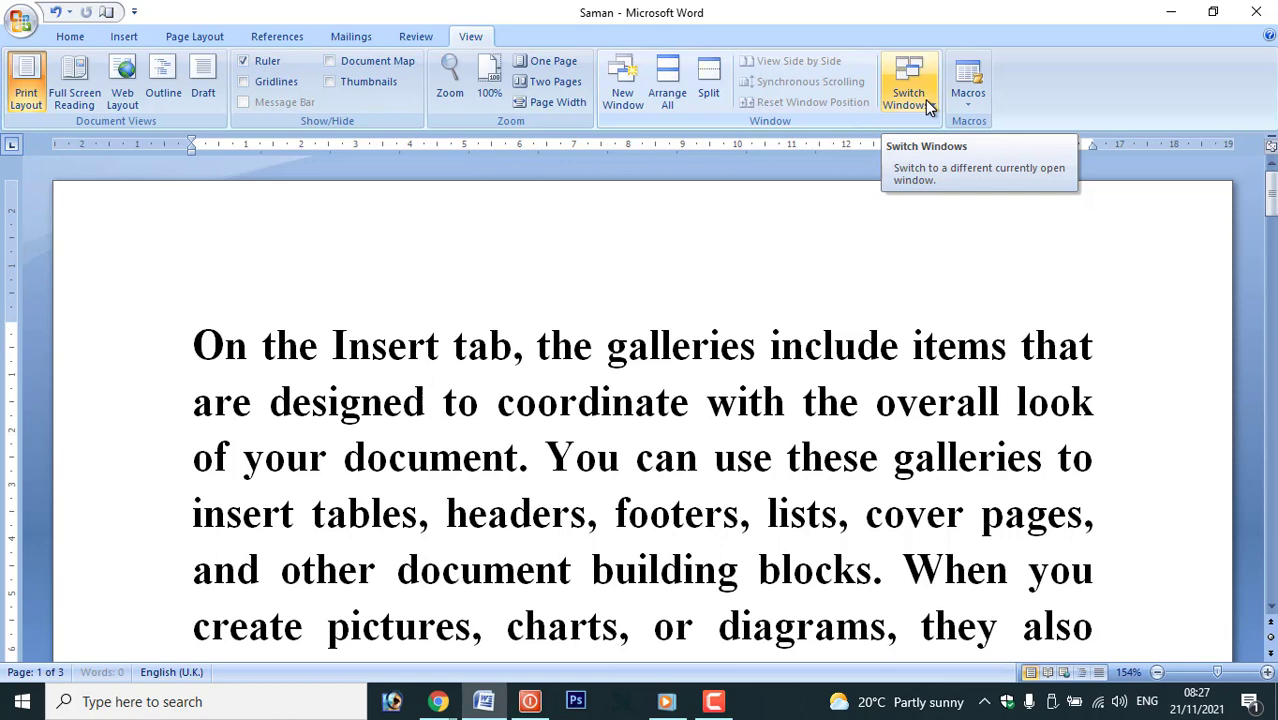
Create a new blank document
click(22, 24)
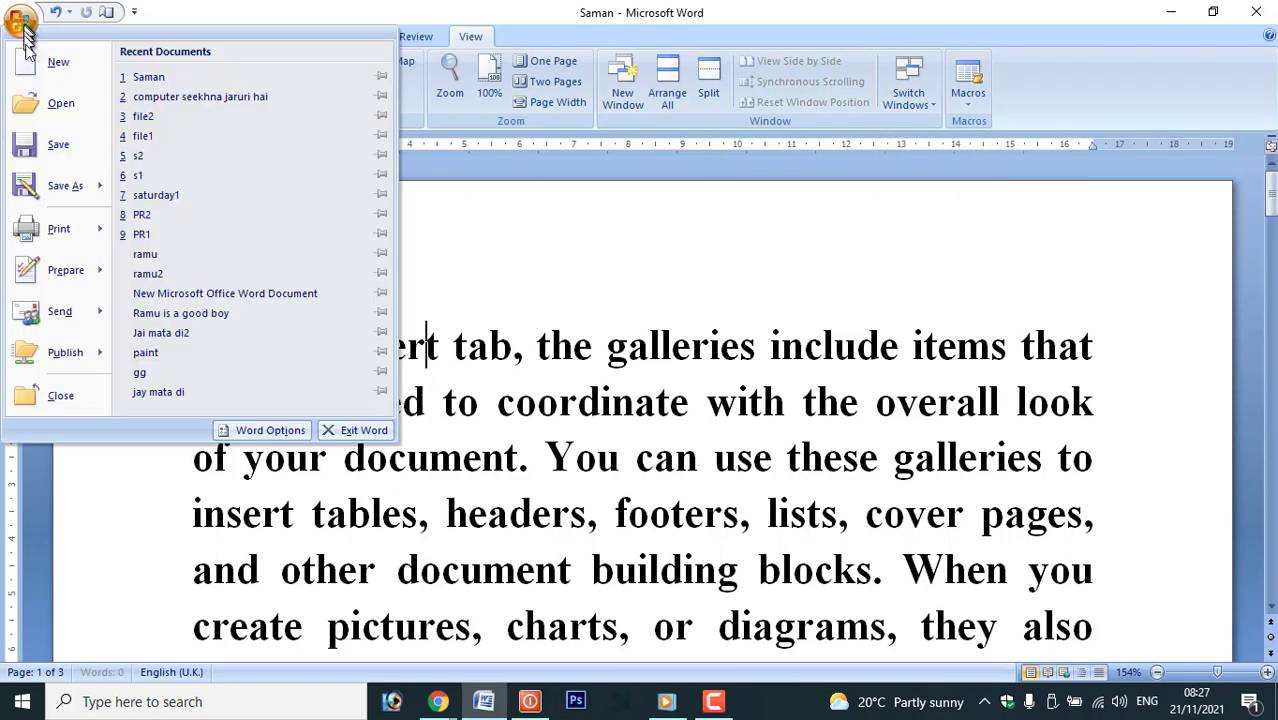
click(55, 63)
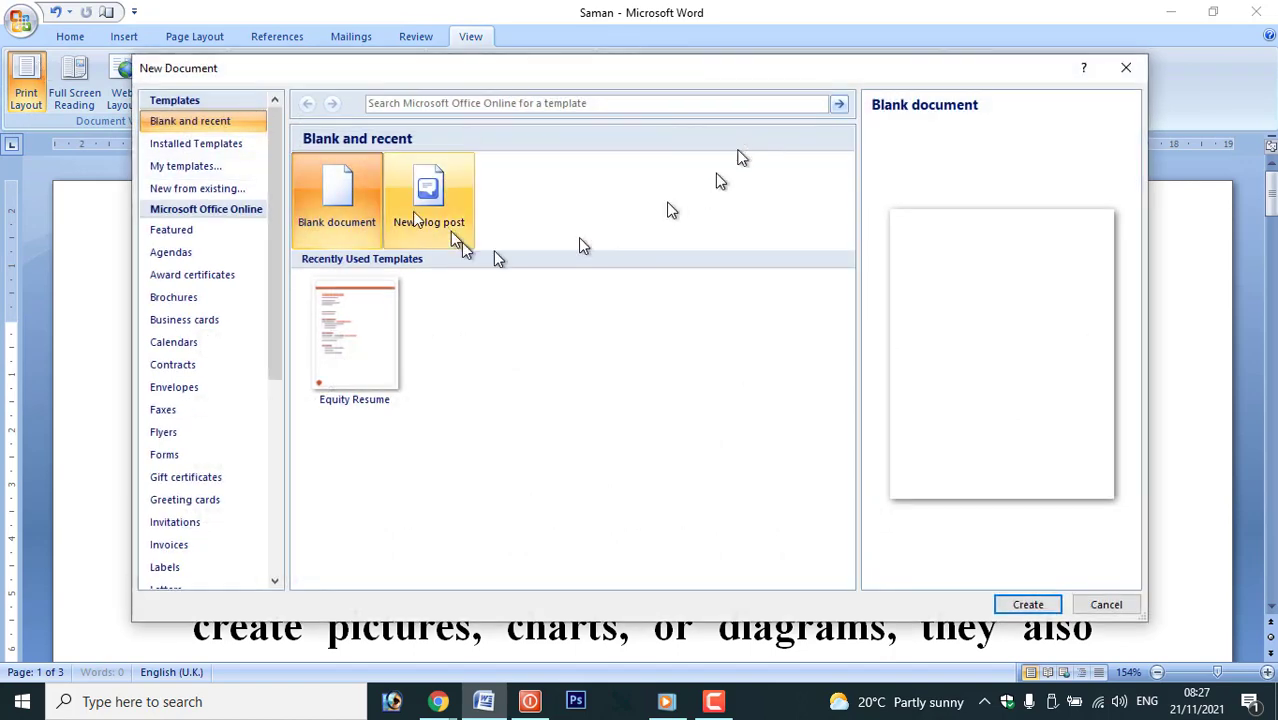
click(1028, 604)
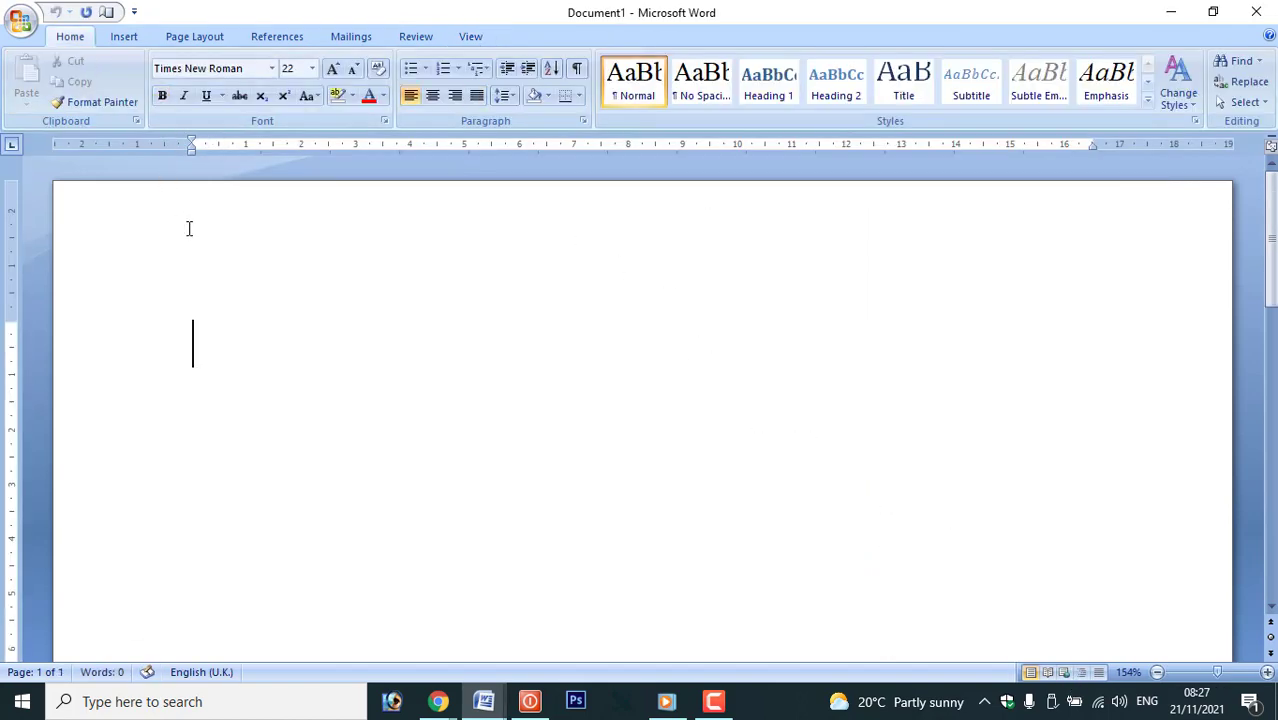
Open the existing file "Jai mata di" from the Documents folder
key(ctrl+o)
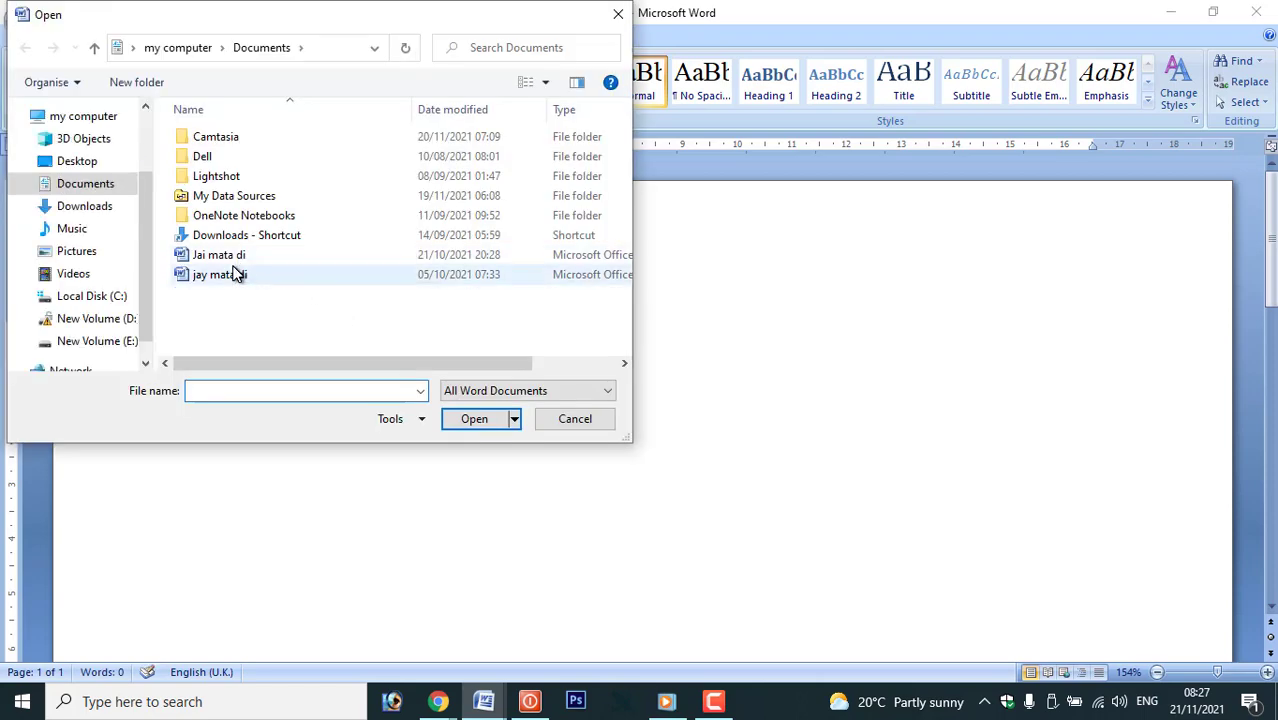
click(232, 254)
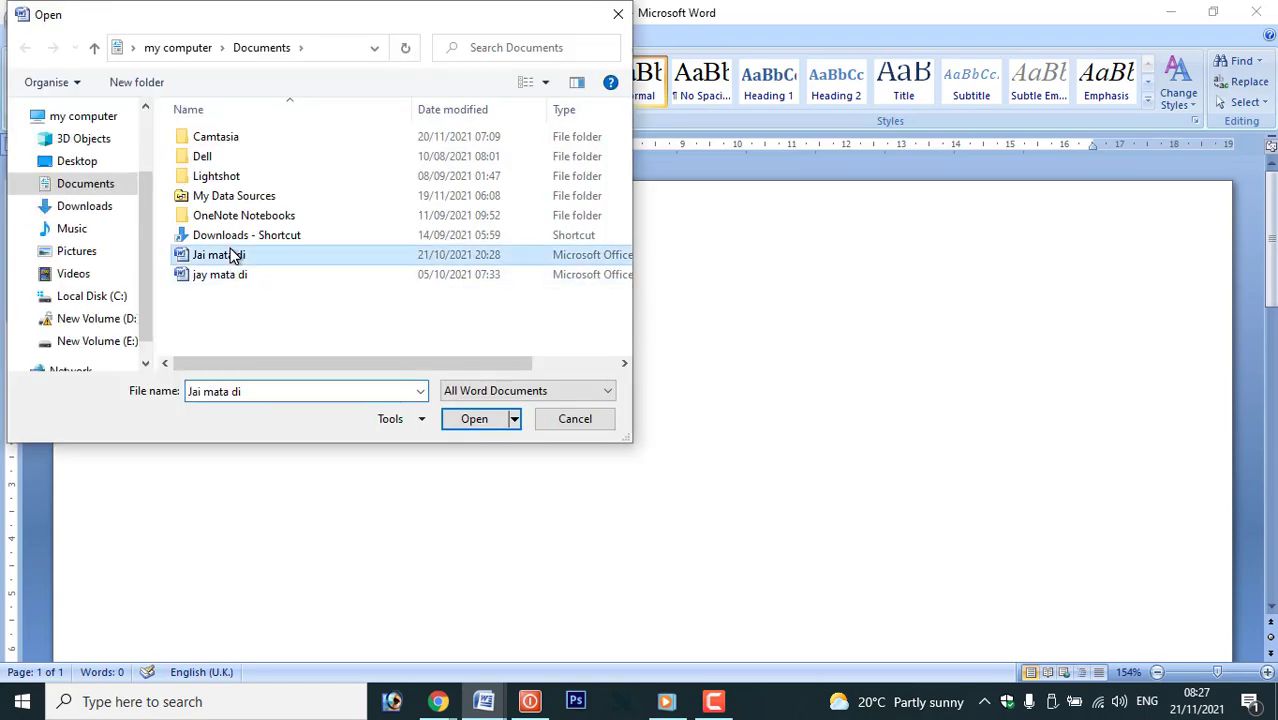
click(510, 420)
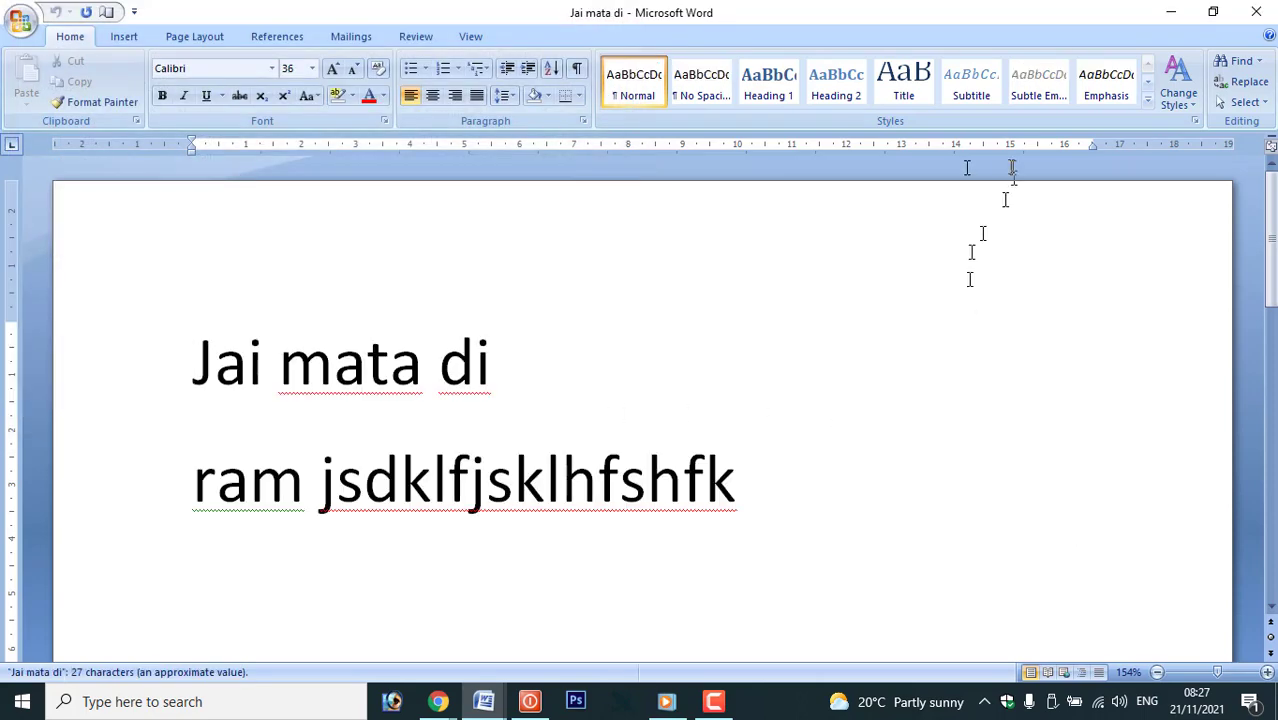
Switch to the Saman document window, and from there to the blank Document1 window
click(473, 37)
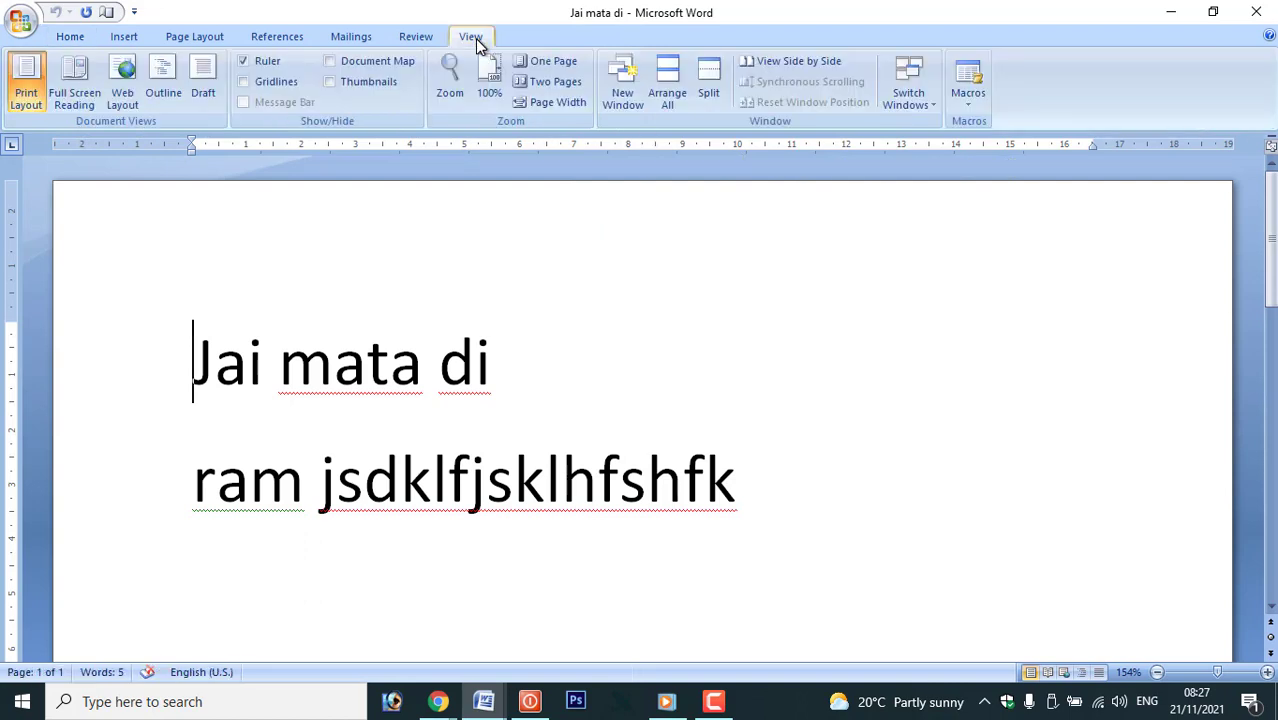
click(922, 106)
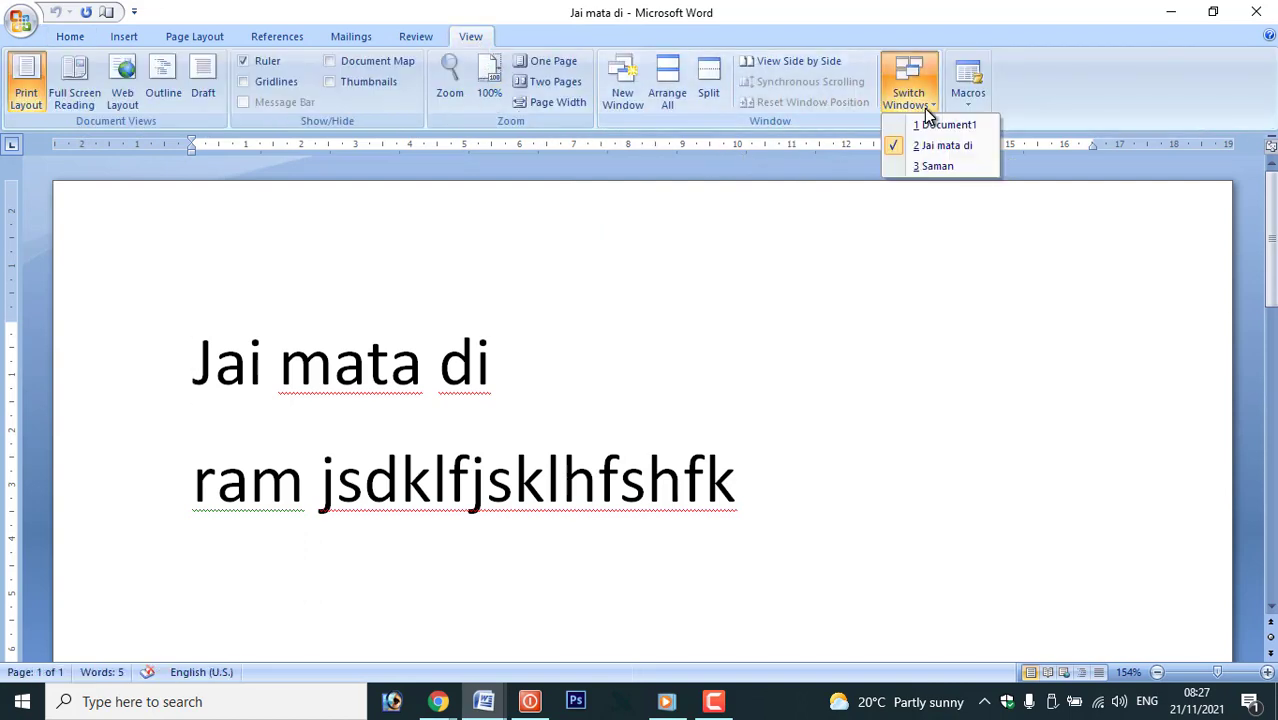
click(924, 165)
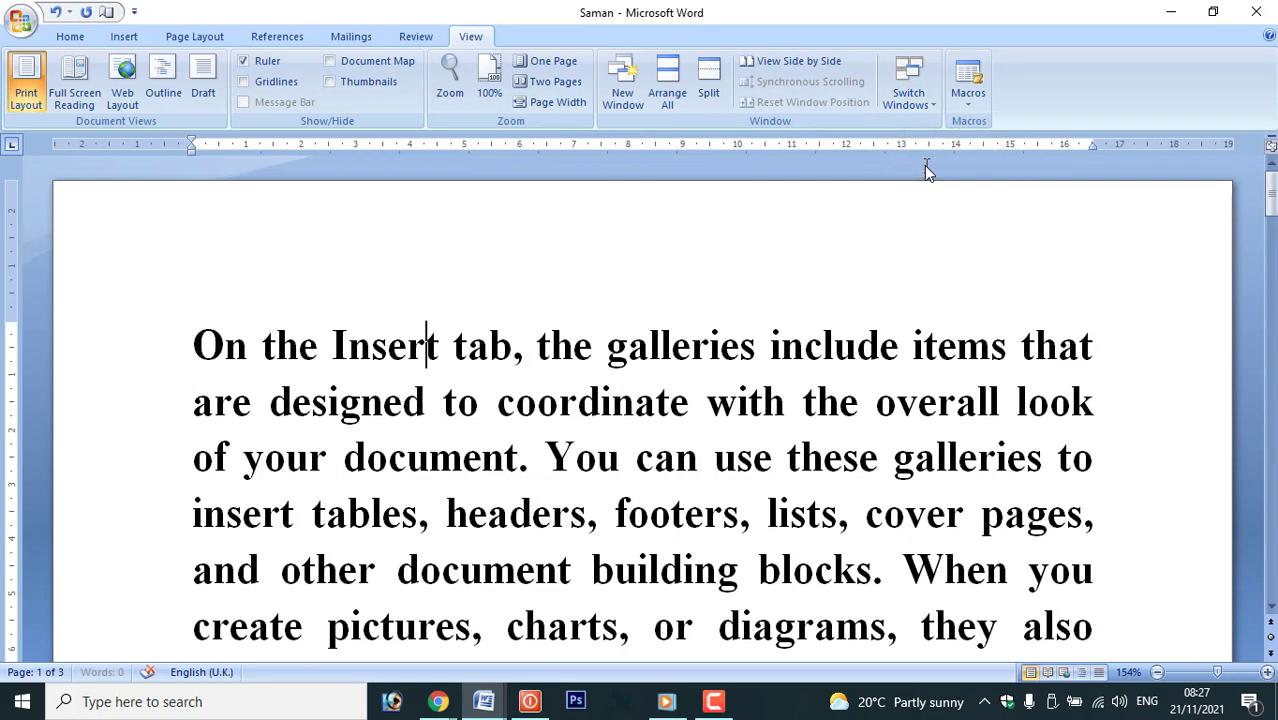
click(922, 104)
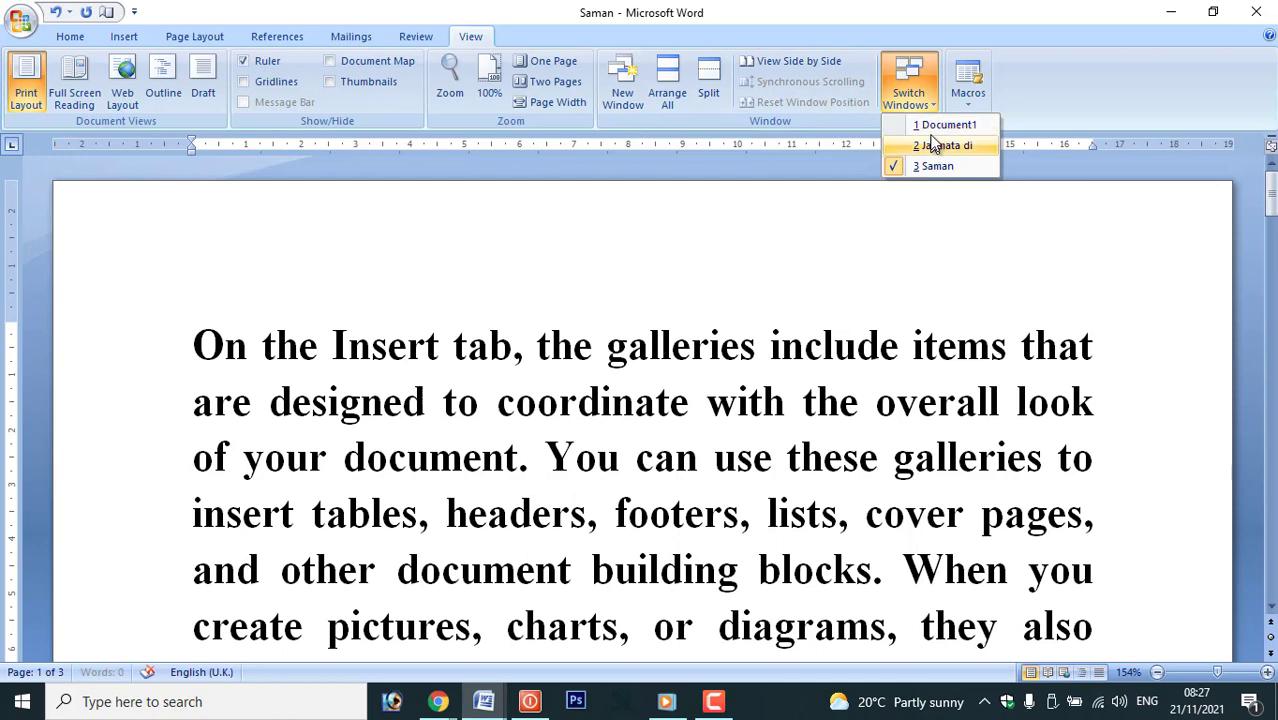
click(944, 126)
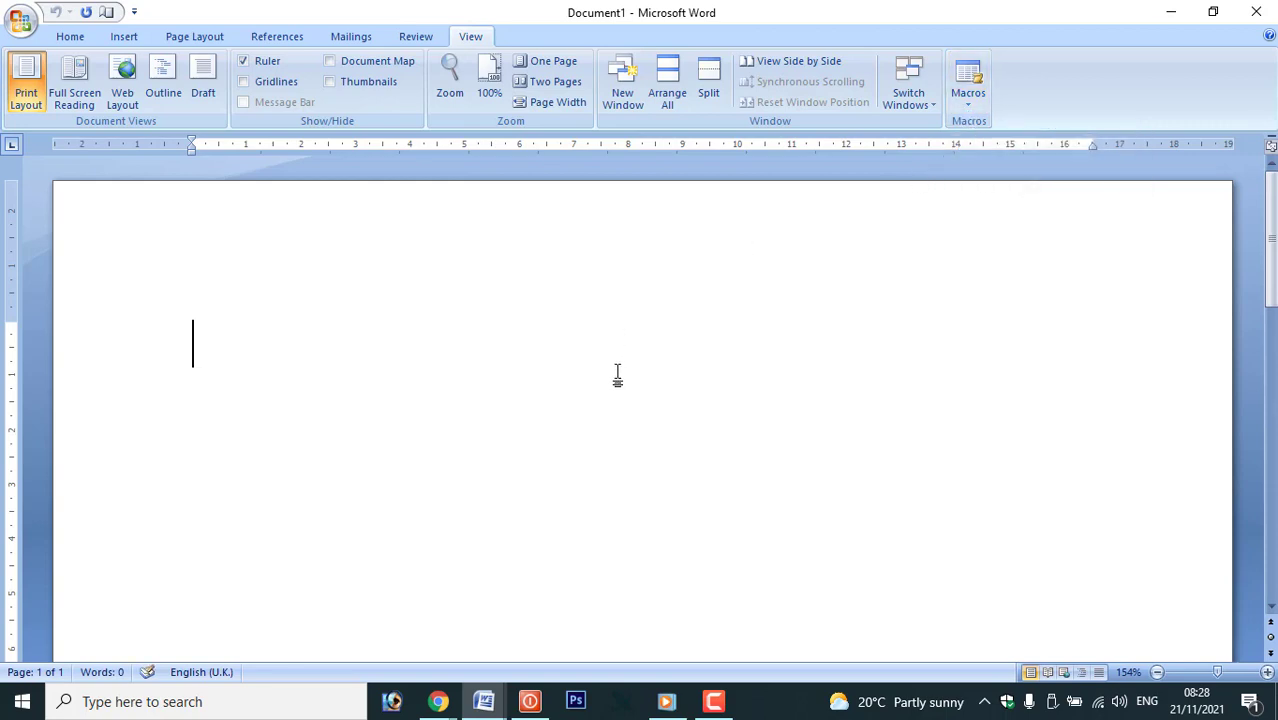
scroll(597, 375, down, 15)
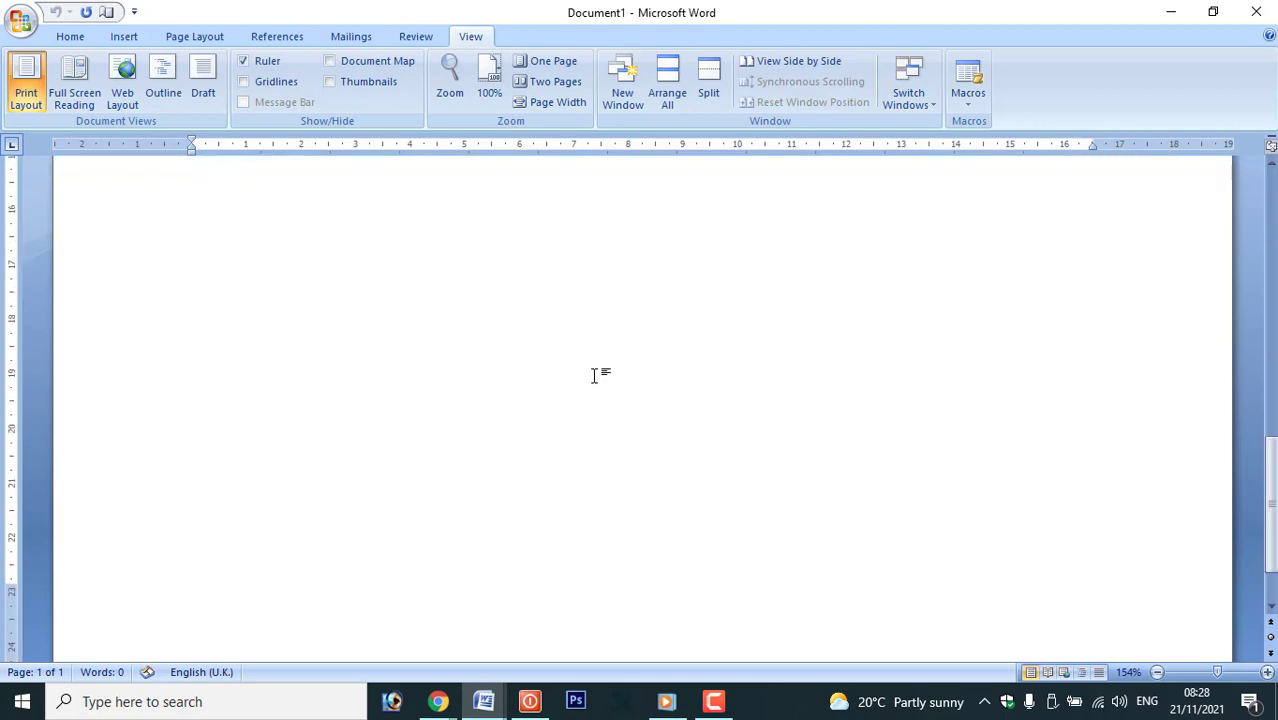
scroll(597, 375, up, 15)
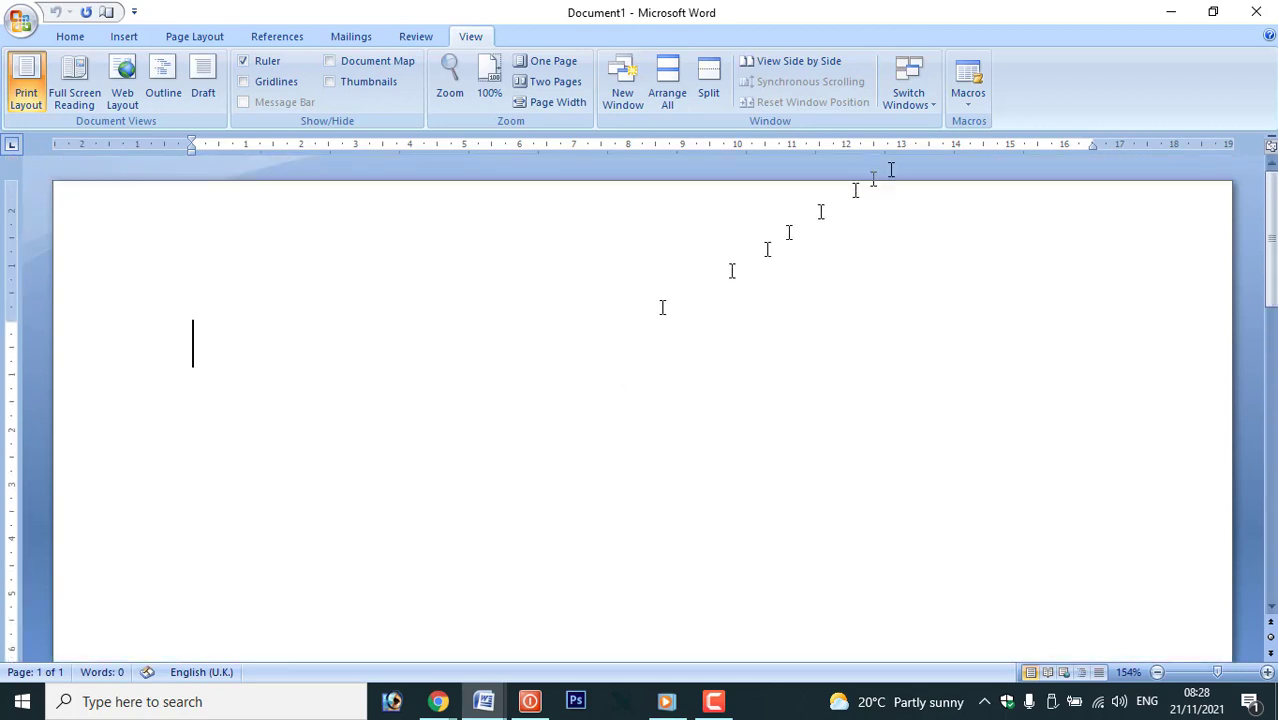
Start recording a macro named JANPAD, with Alt+Ctrl+J assigned as its keyboard shortcut
click(968, 106)
click(1000, 148)
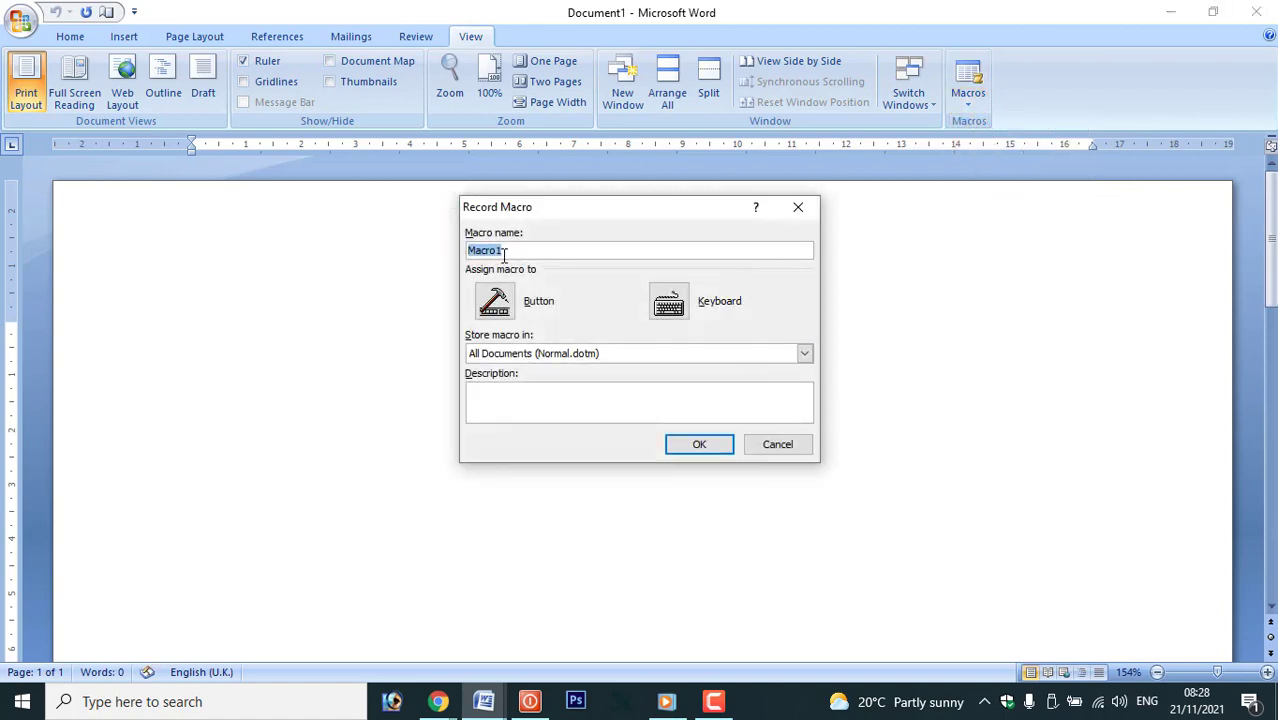
text(JANPAD)
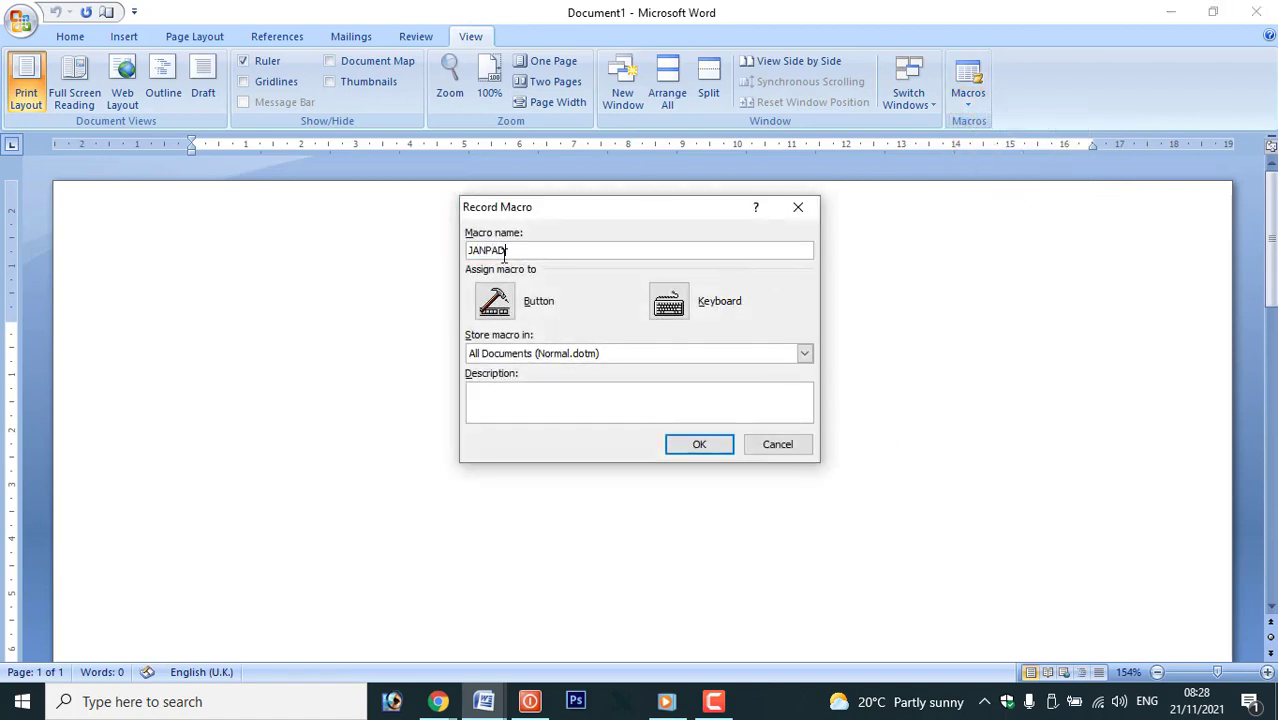
click(680, 306)
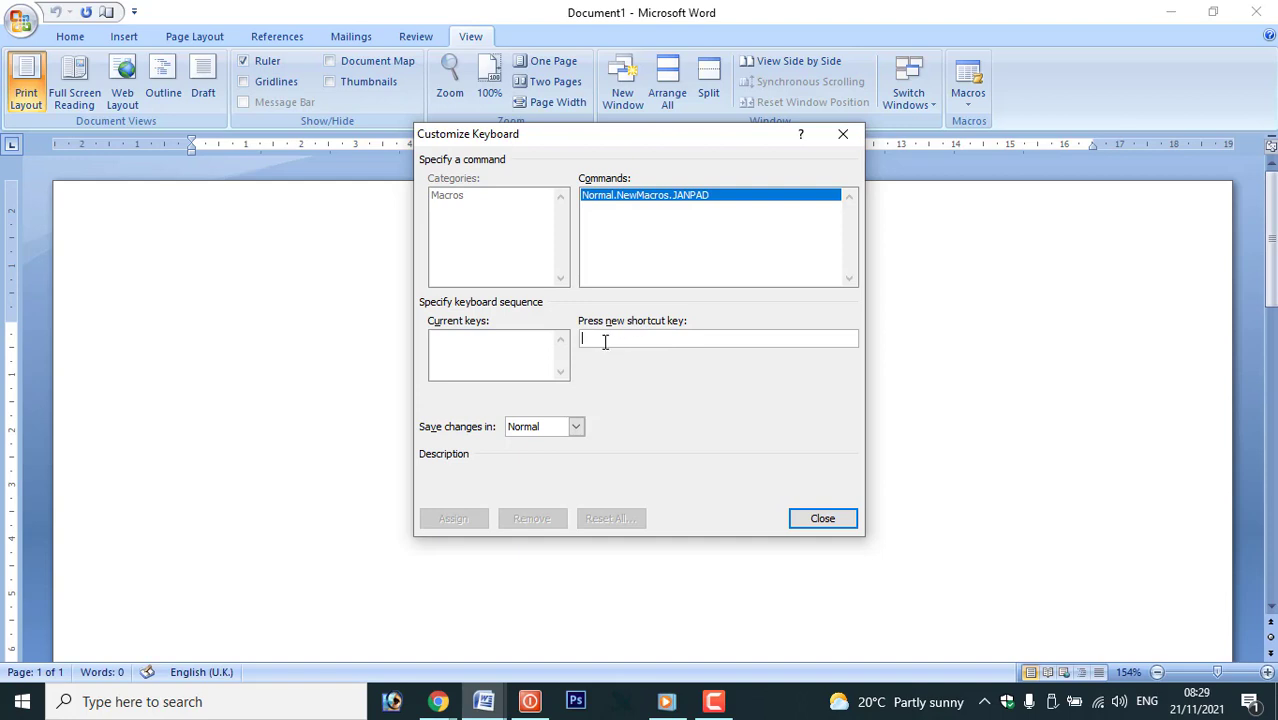
key(ctrl+alt+j)
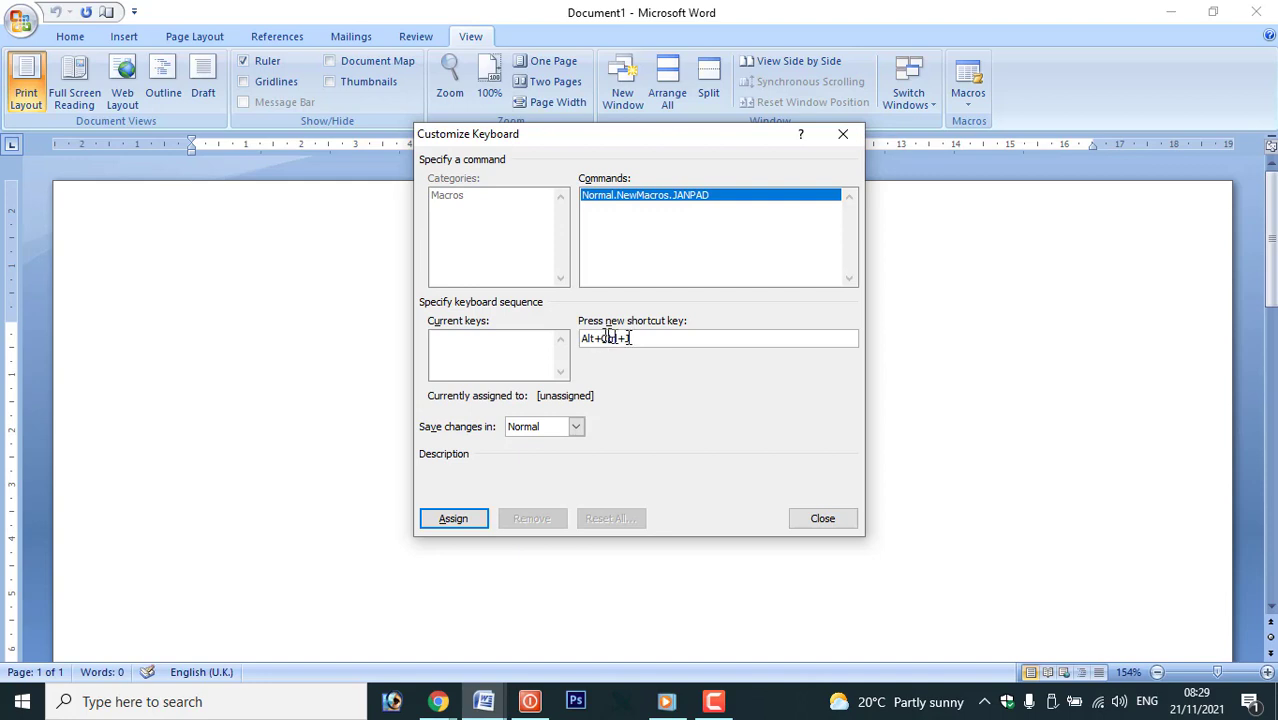
click(466, 521)
click(838, 519)
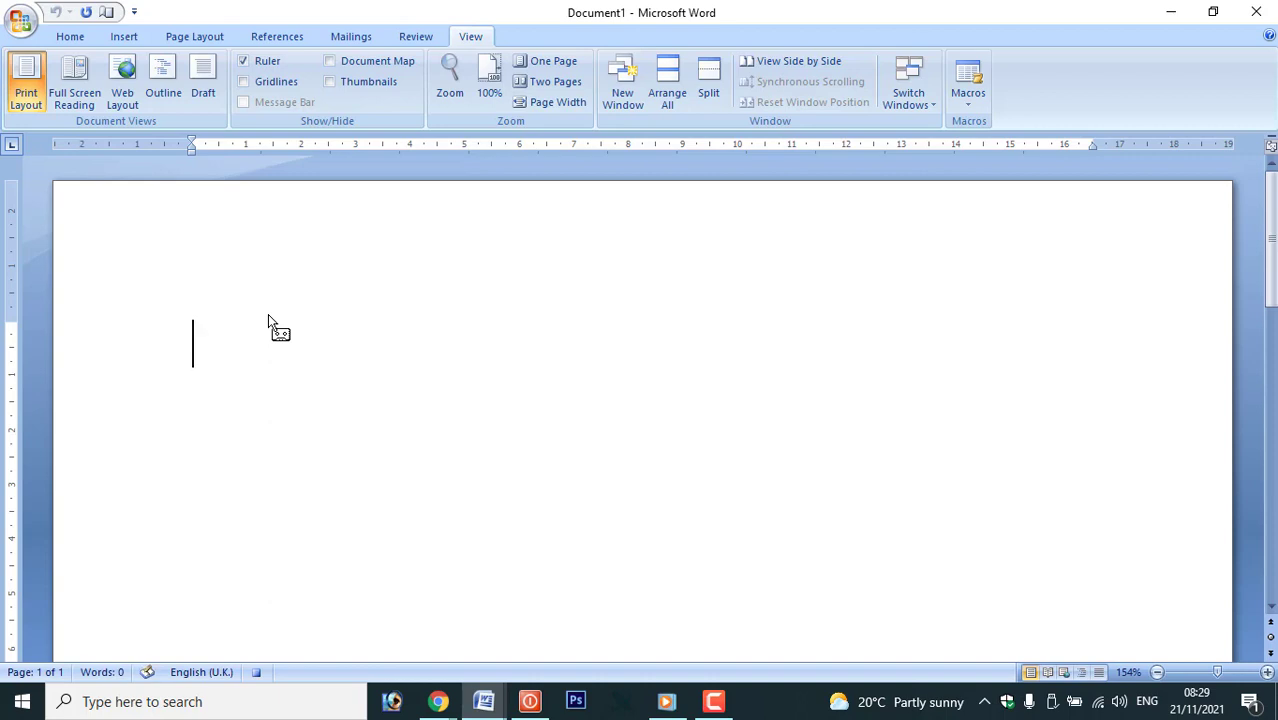
Enter "To" followed by the indented lines "the chief executer officer" and "janpad panchayat patharia", and stop the macro recording
text(TO)
key(BackSpace)
text(o)
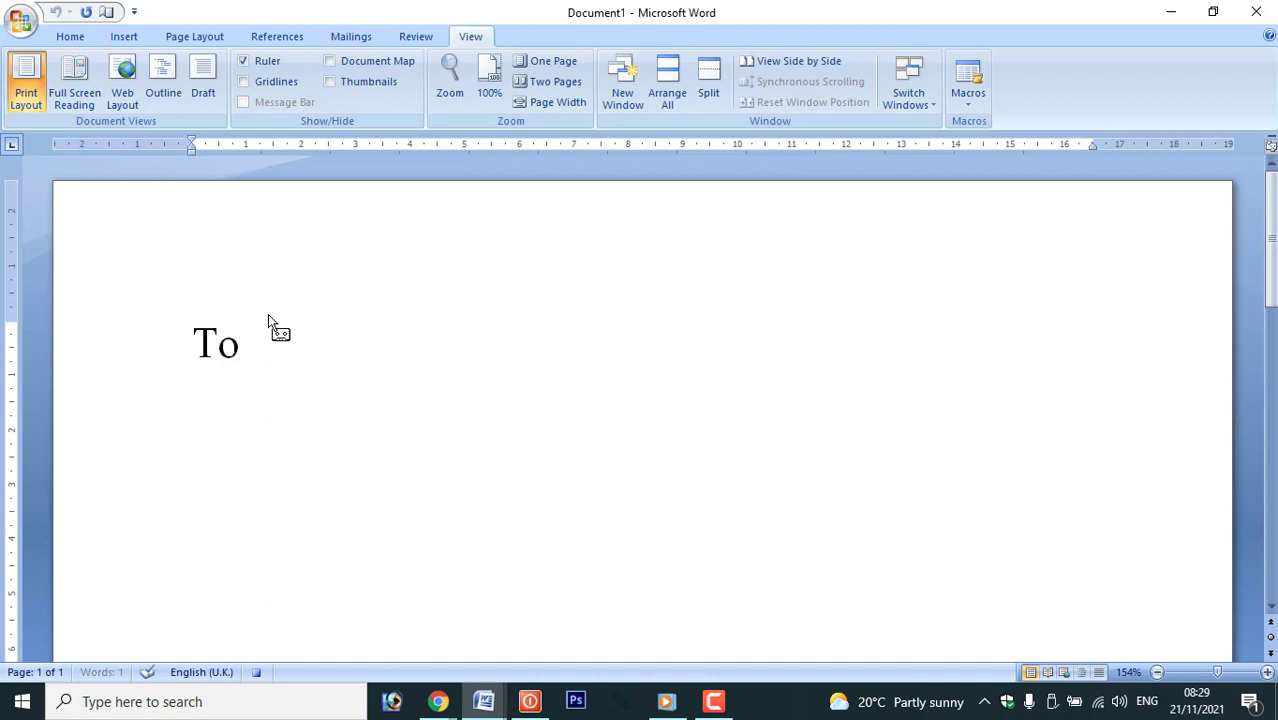
key(Return)
key(Tab)
text(the chief executer officer)
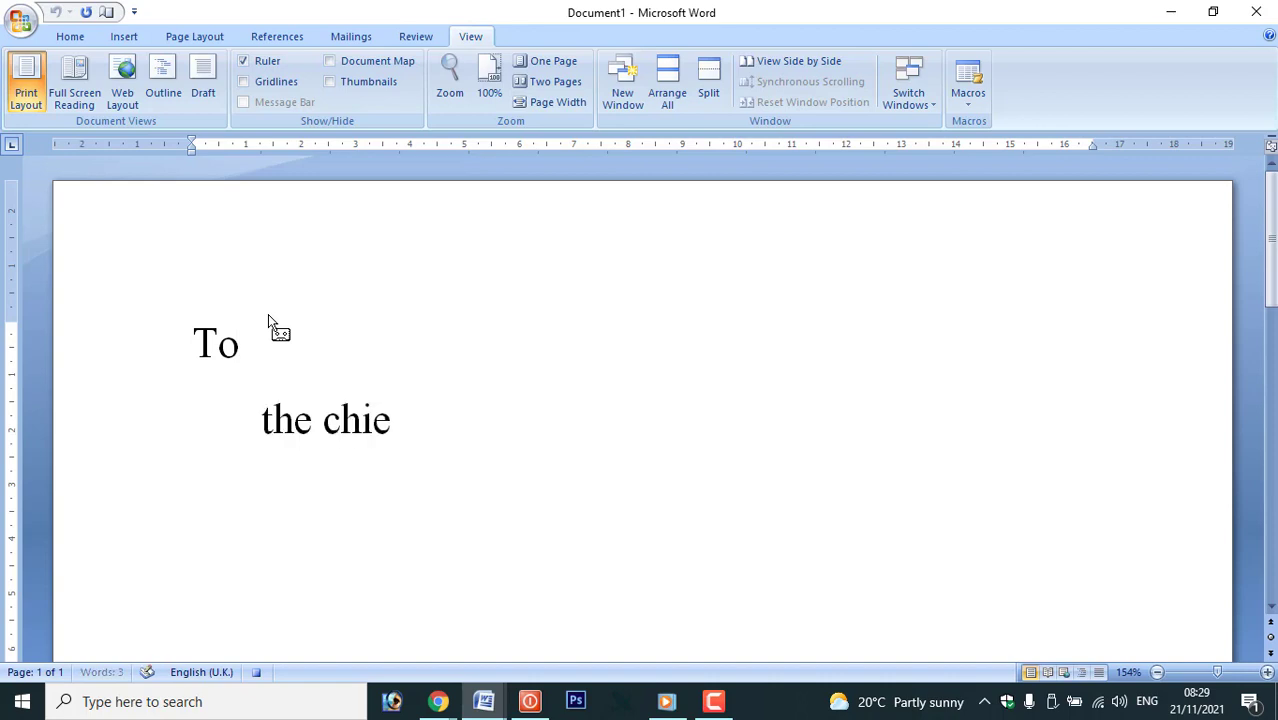
key(Return)
key(Tab)
text(janpad panchayat patharia)
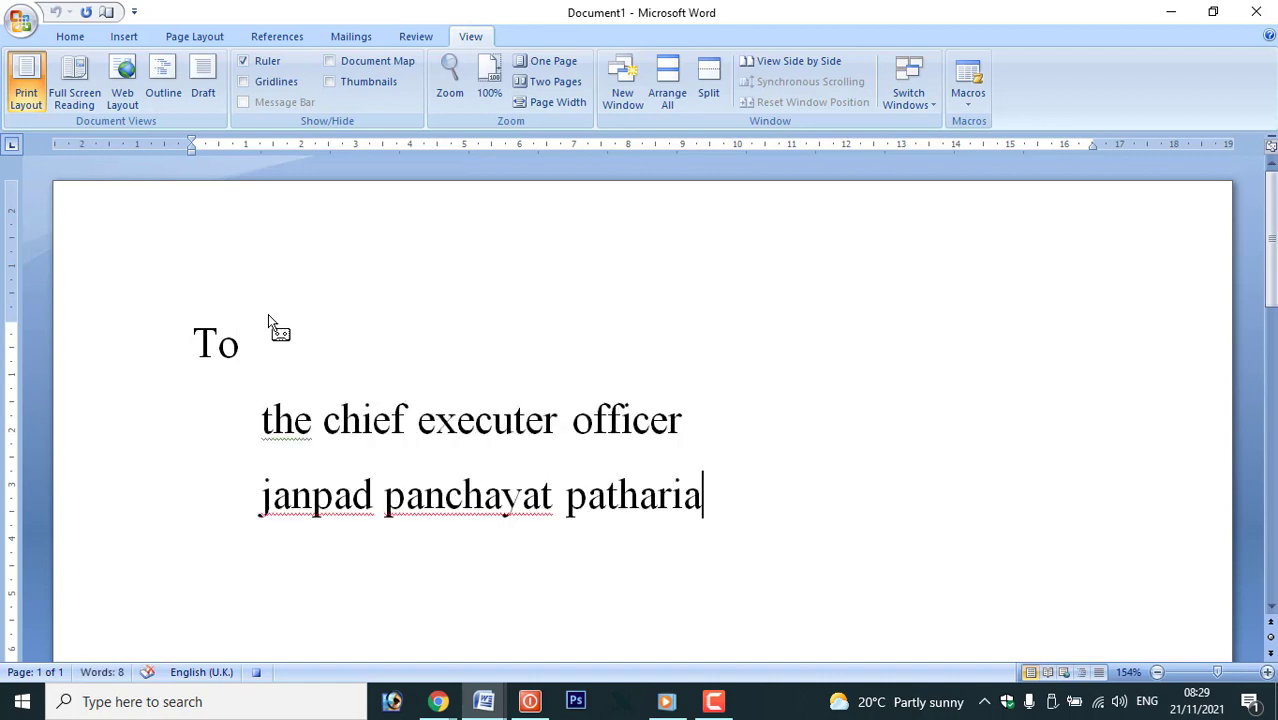
click(970, 98)
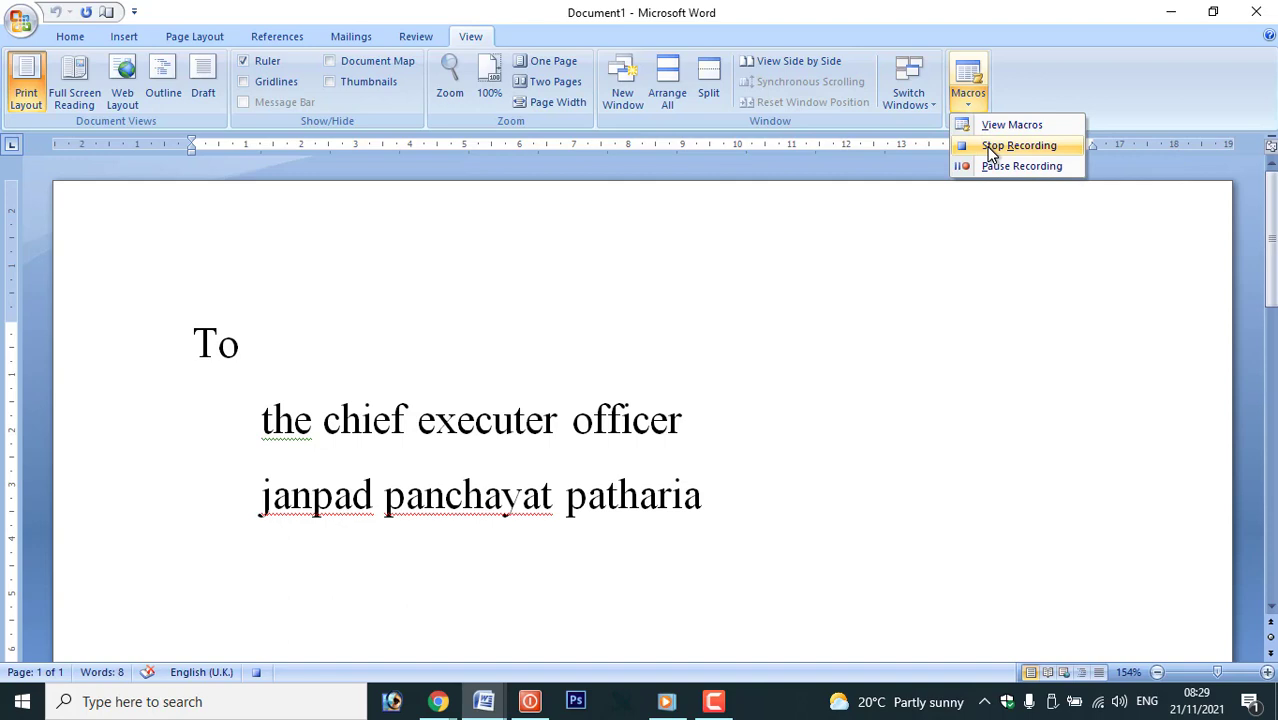
click(990, 148)
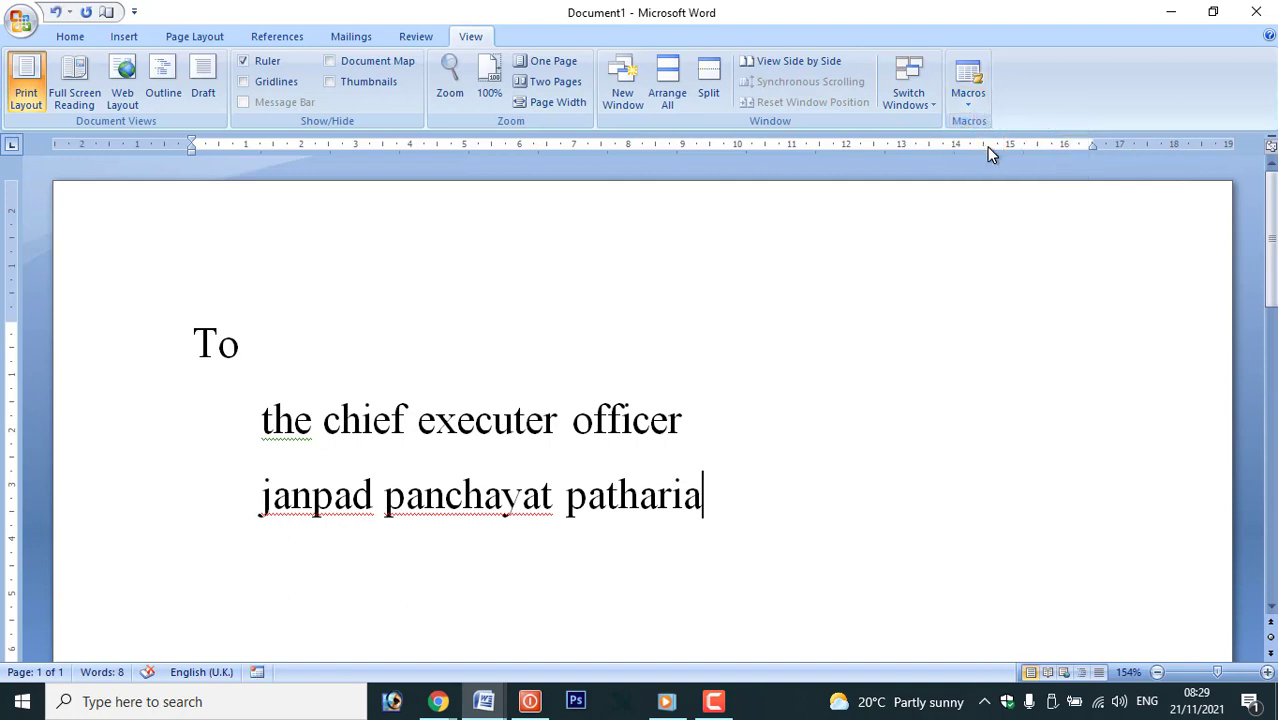
Start a new line below the address text and insert a page break there
scroll(757, 397, down, 2)
key(Return)
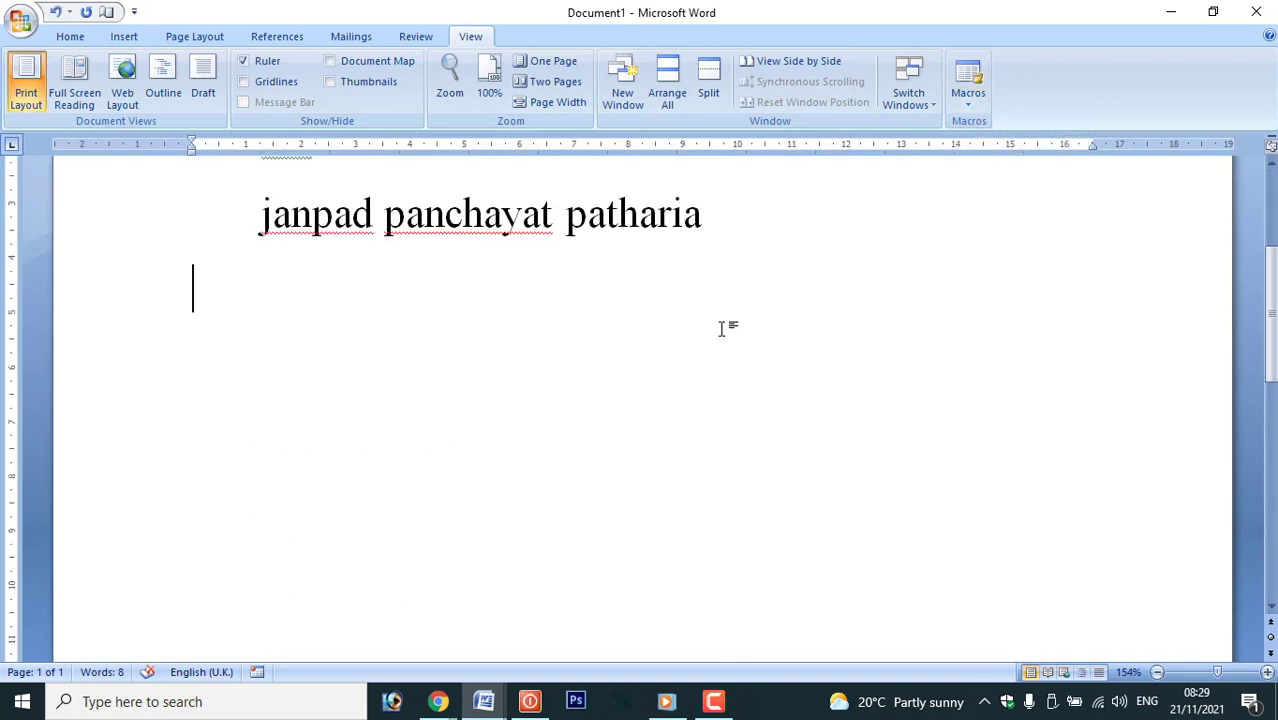
key(ctrl+Return)
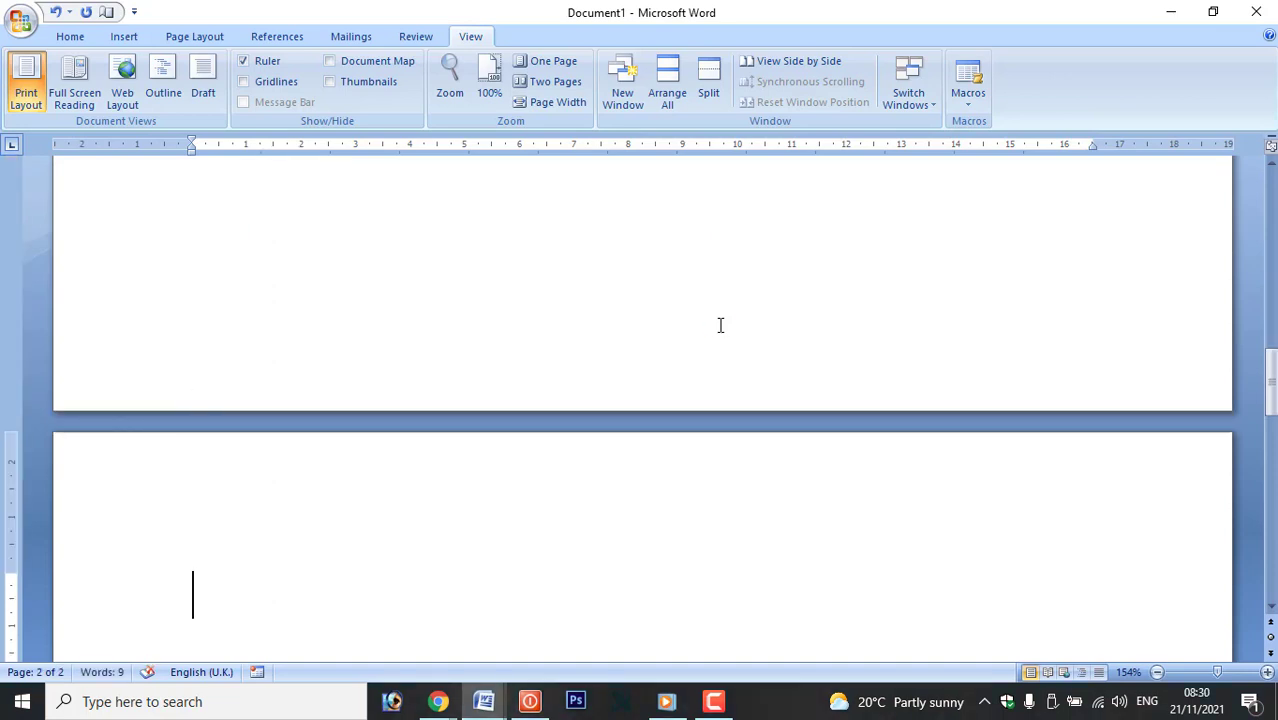
Run the JANPAD macro three times on the new page to insert the address text repeatedly
key(ctrl+m)
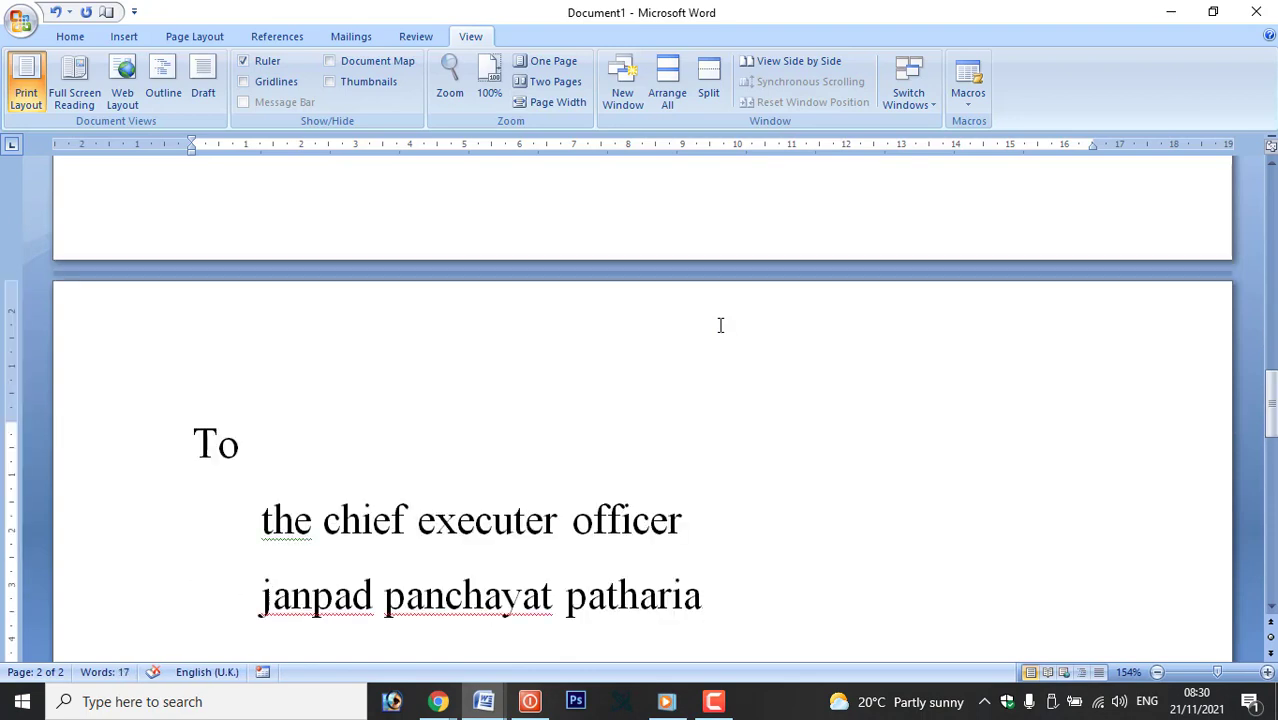
key(ctrl+m)
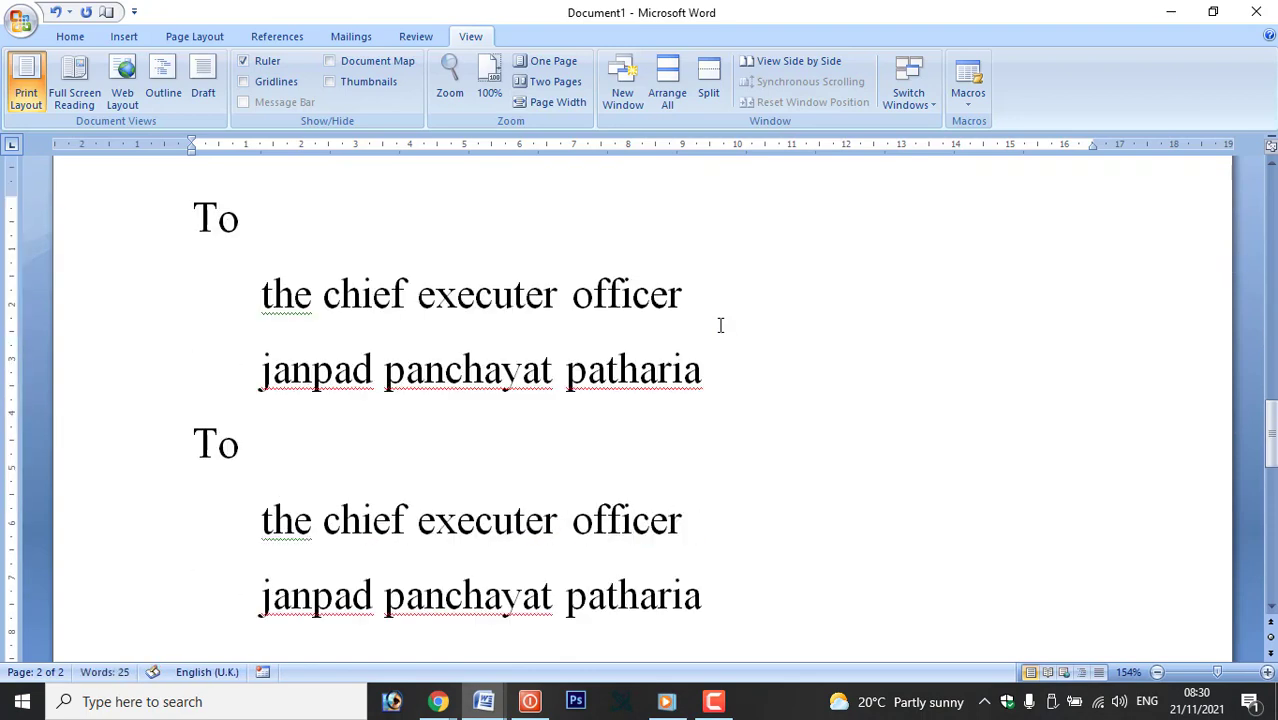
key(ctrl+m)
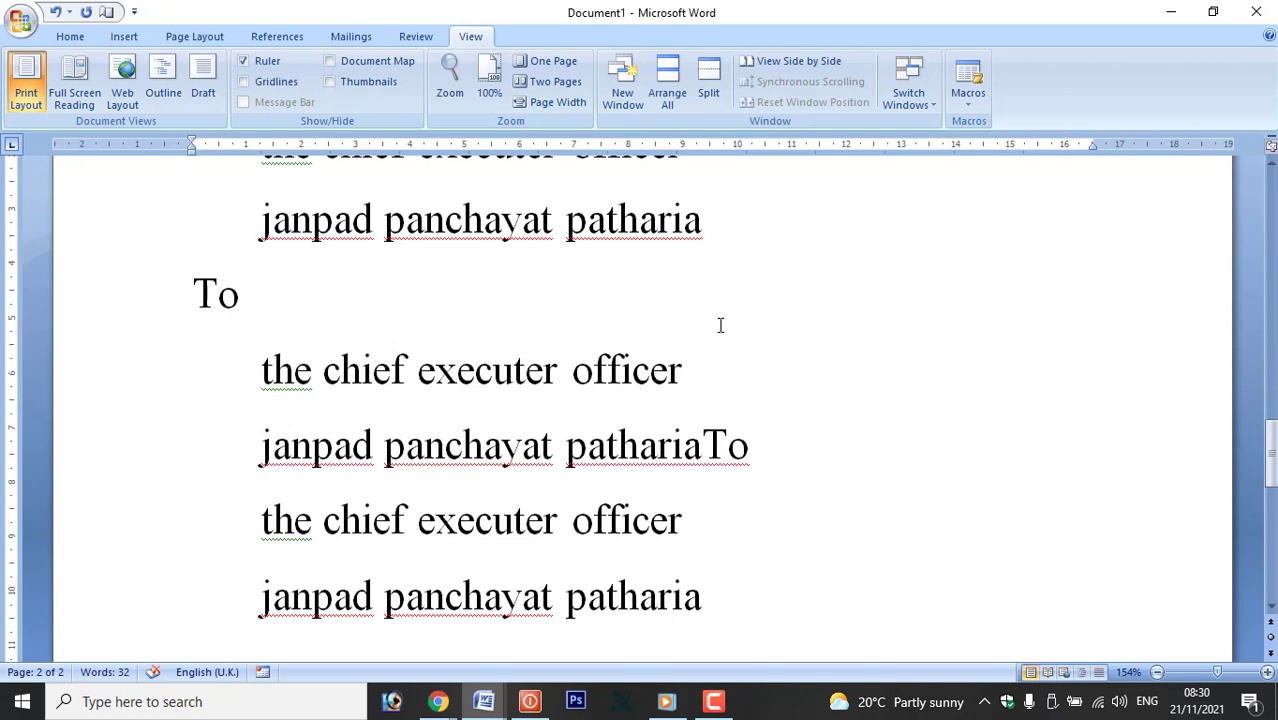